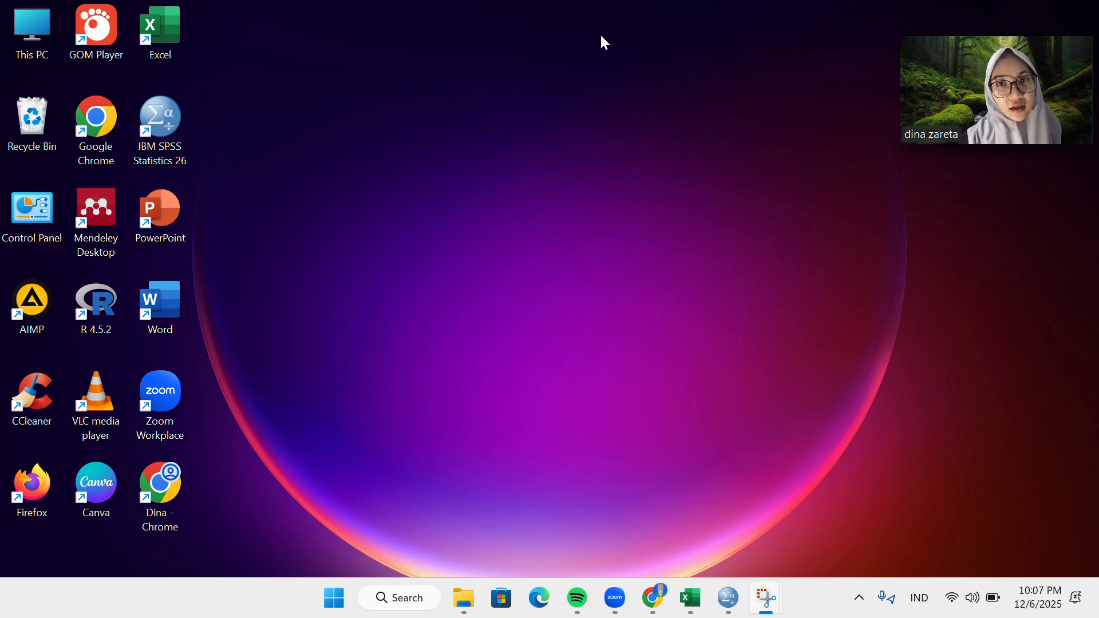
Switch to the Excel workbook Book1 and copy the data range A1:F18 on Sheet1.
click(693, 598)
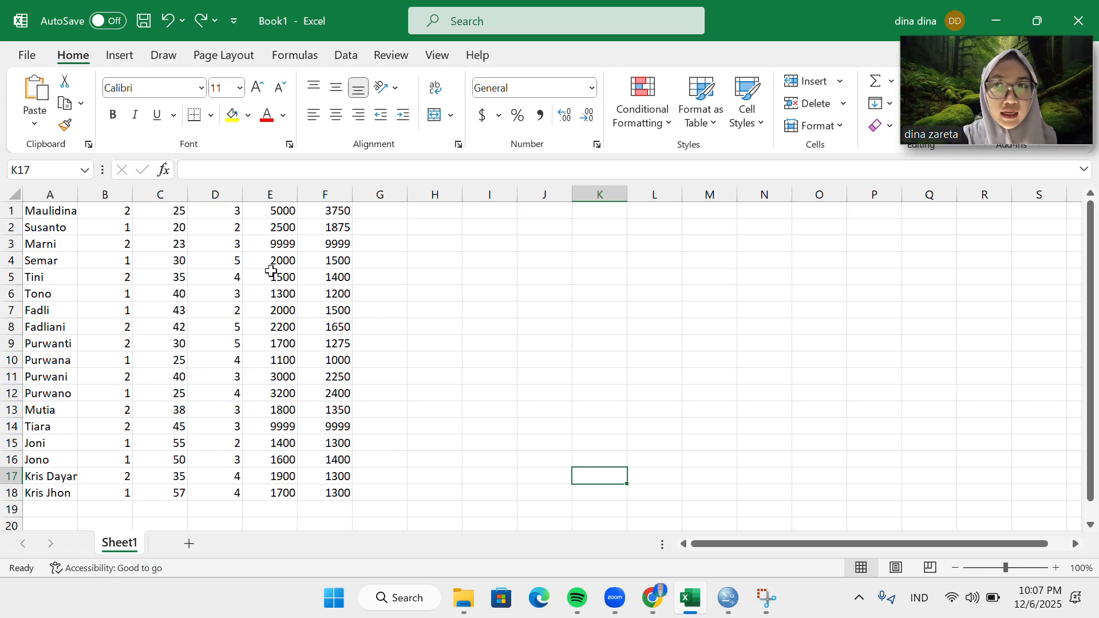
click(42, 212)
drag(42, 212, 349, 493)
click(348, 493)
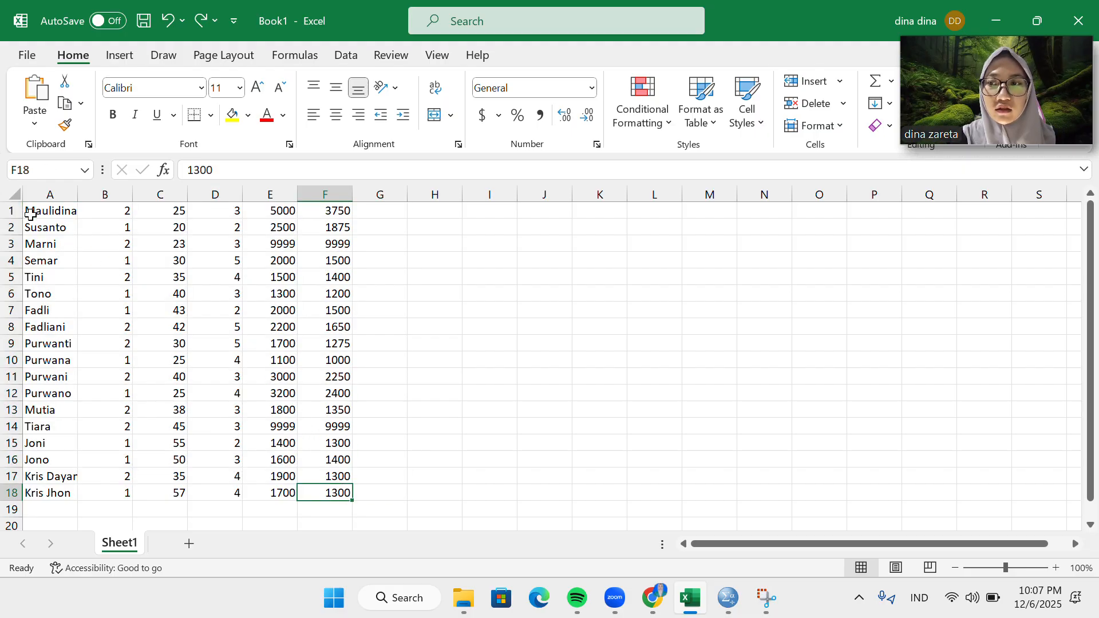
drag(31, 213, 330, 493)
right_click(304, 452)
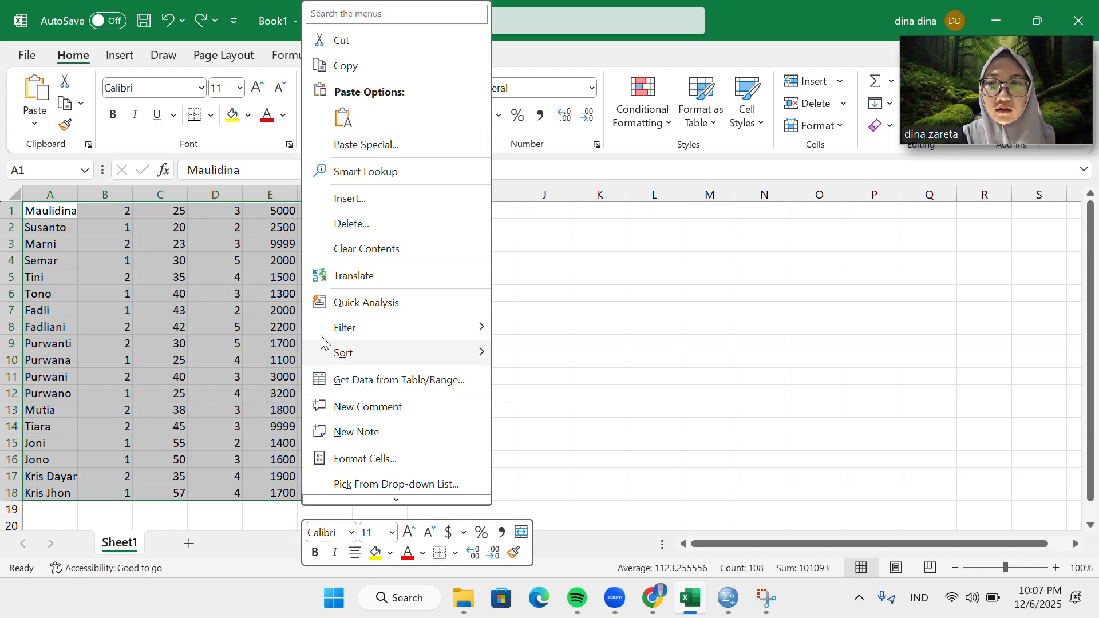
click(343, 66)
Switch to IBM SPSS Statistics and paste the copied data into the empty dataset, starting at row 1 of the first column.
click(722, 601)
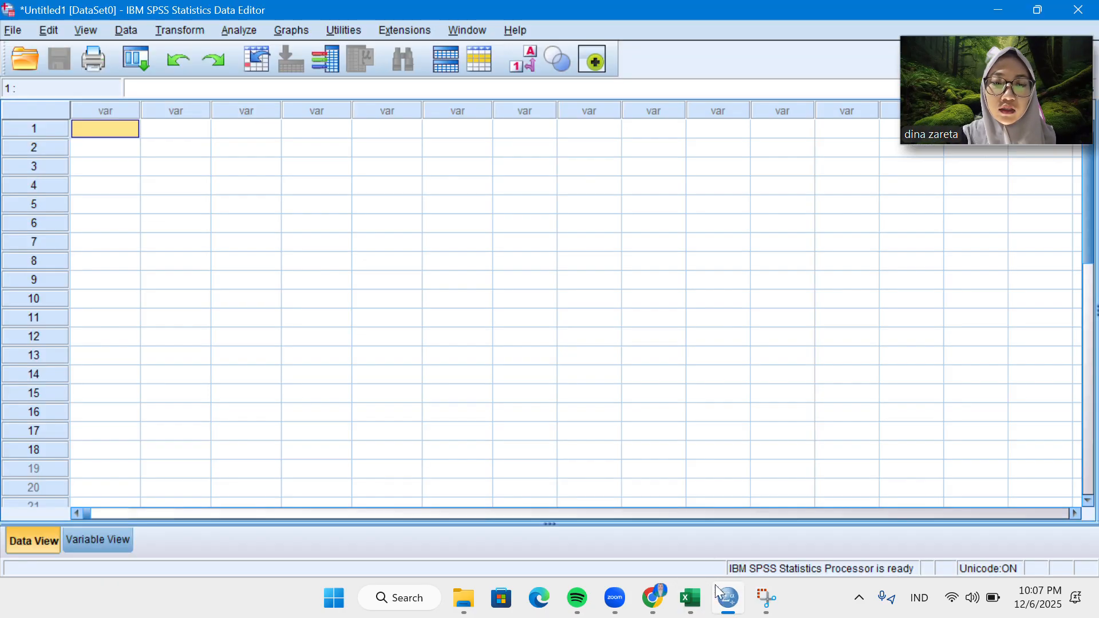
right_click(105, 133)
click(145, 230)
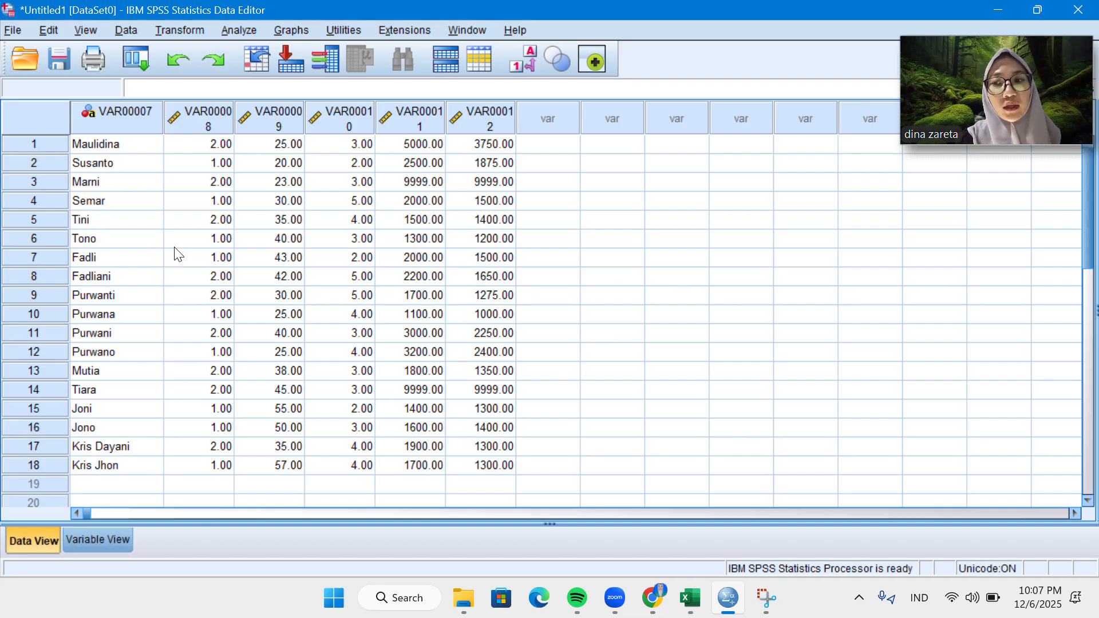
Rename the first variable, the string one, as Responden in the variable definitions.
click(104, 541)
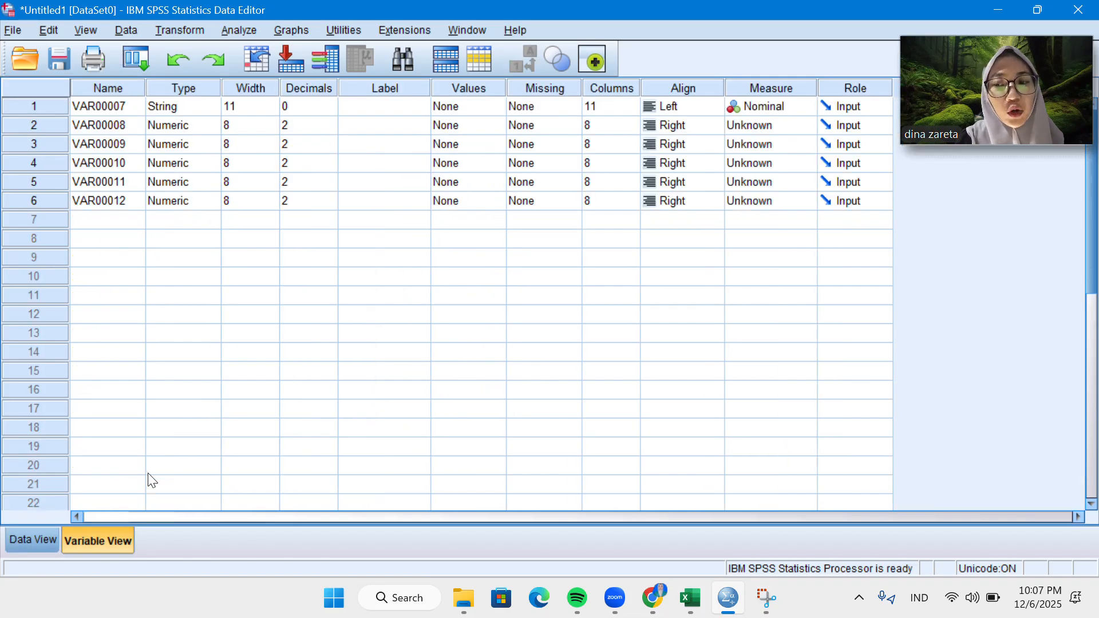
click(29, 540)
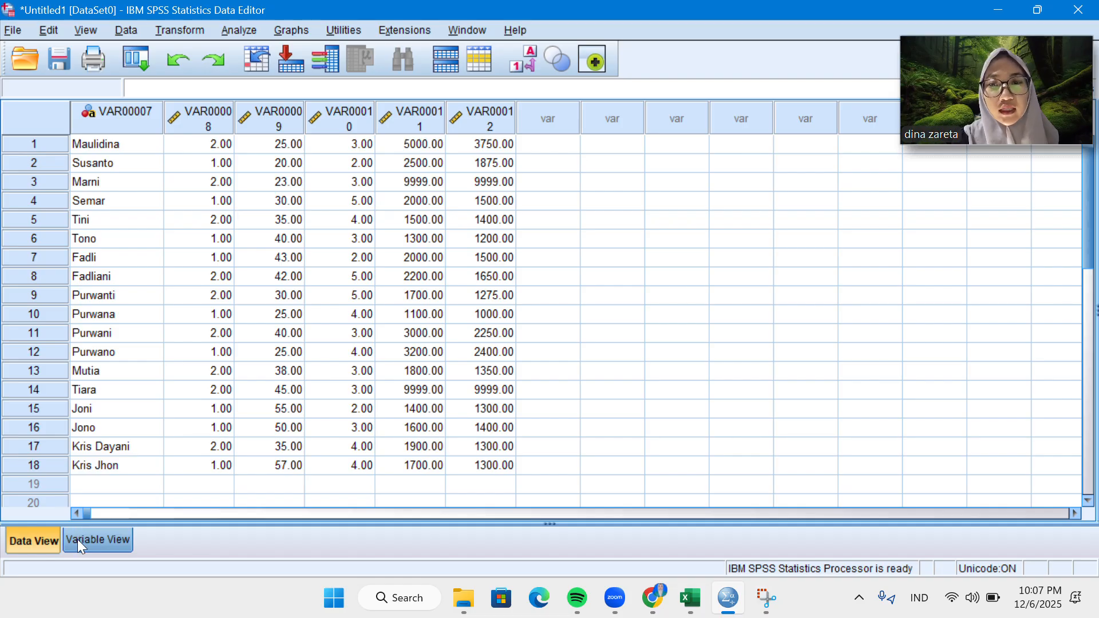
click(109, 537)
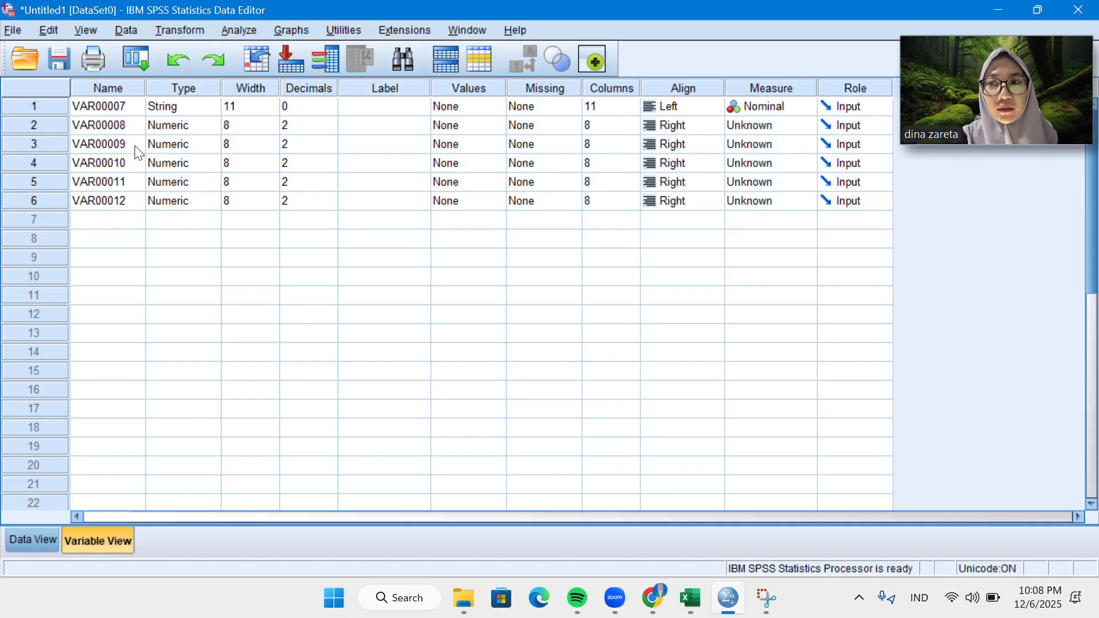
click(98, 107)
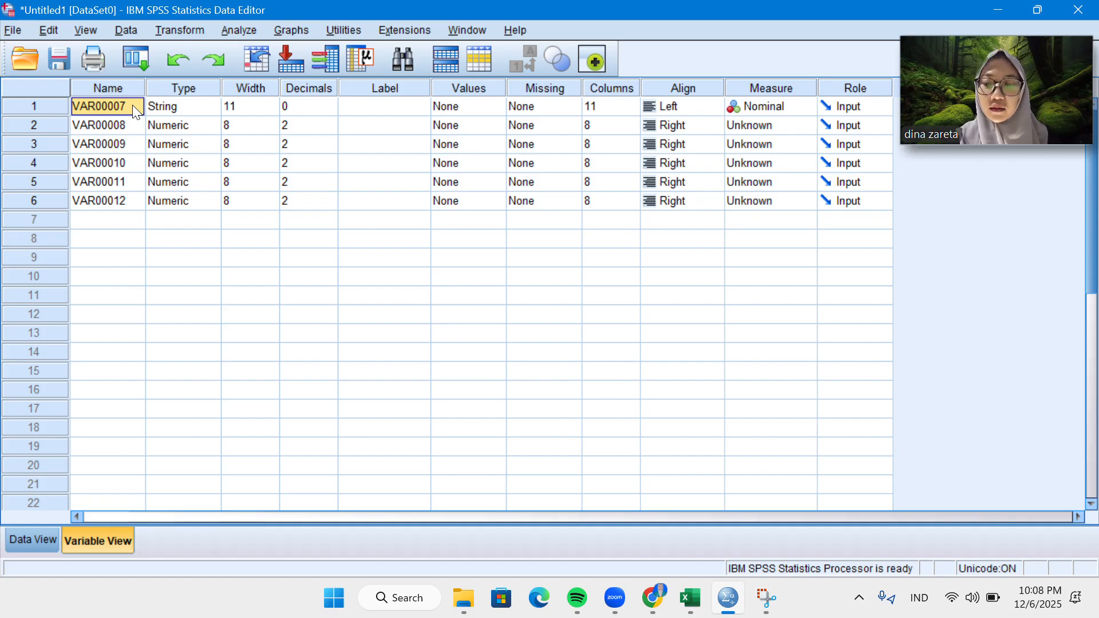
text(Respo)
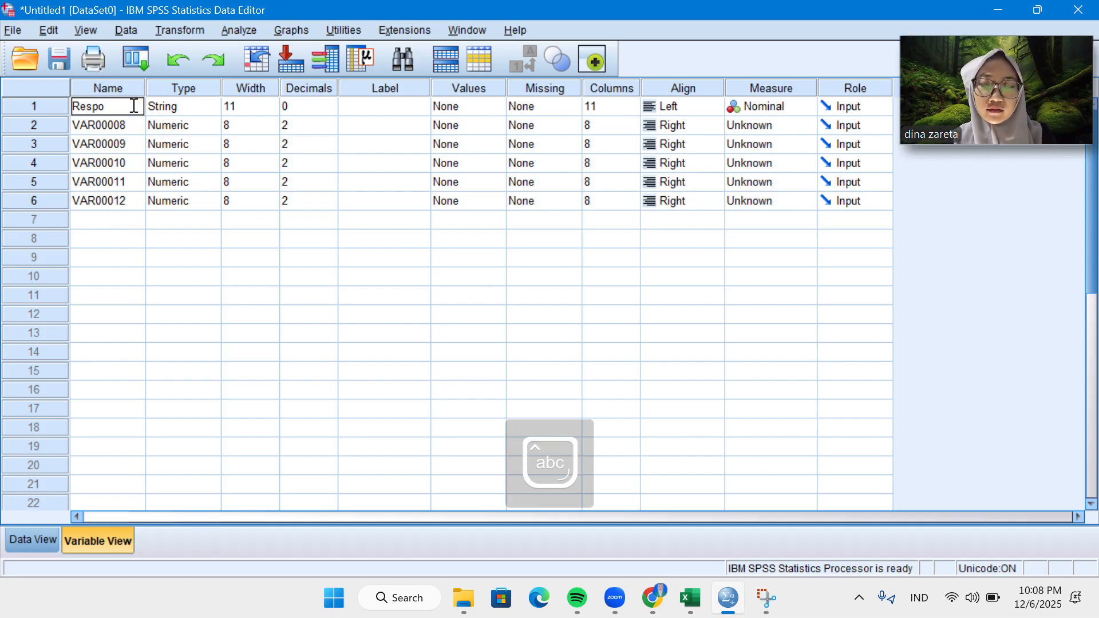
text(nden)
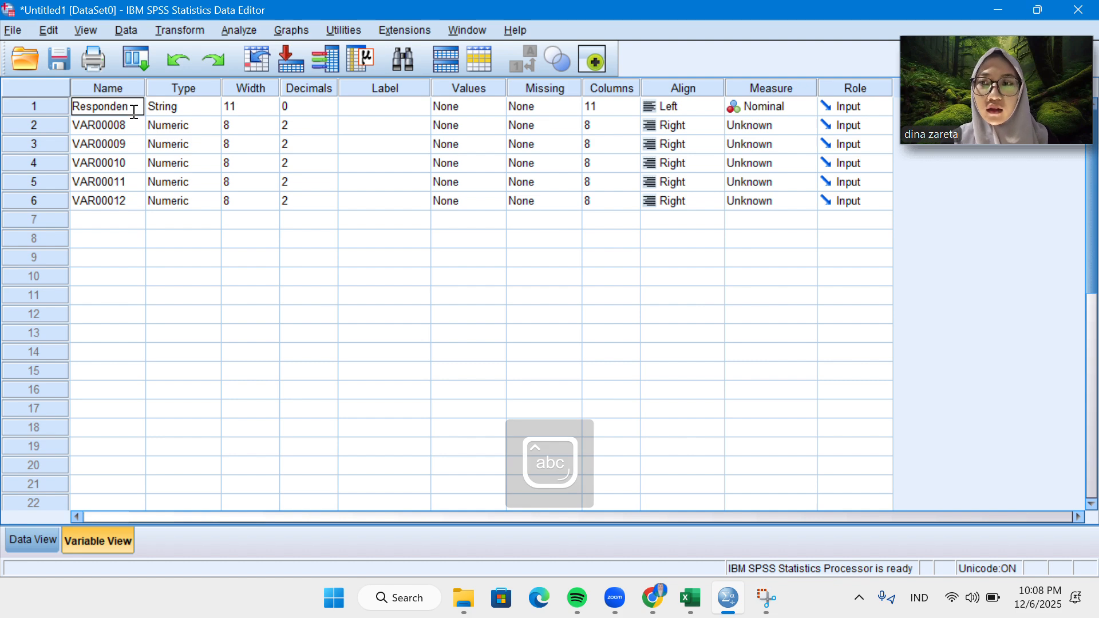
Rename the second variable as Jenis_Kelamin.
click(133, 122)
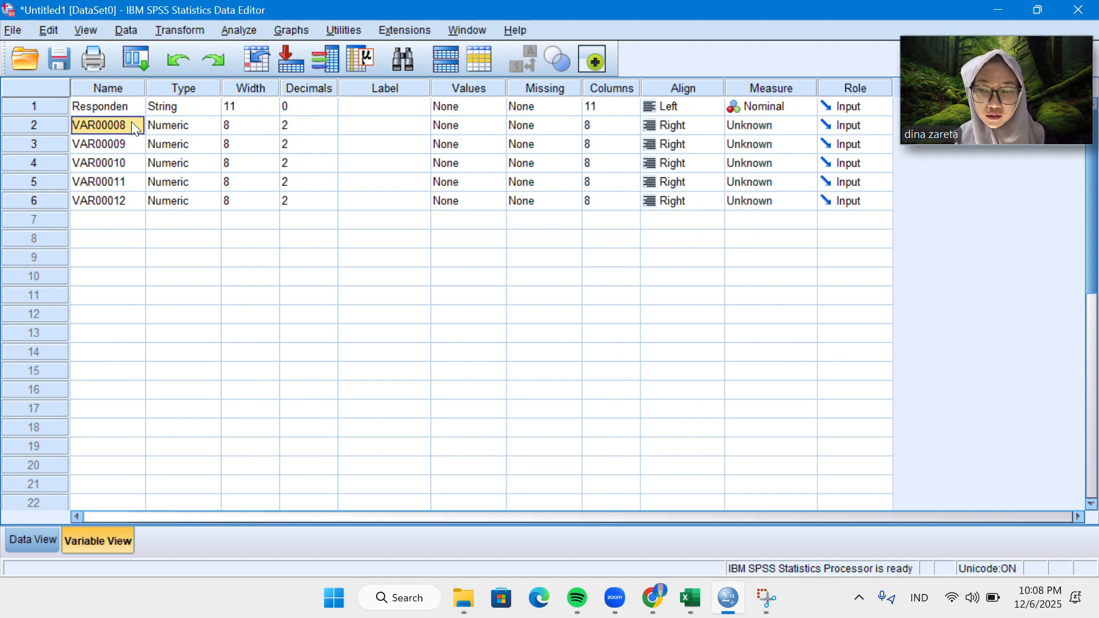
double_click(132, 122)
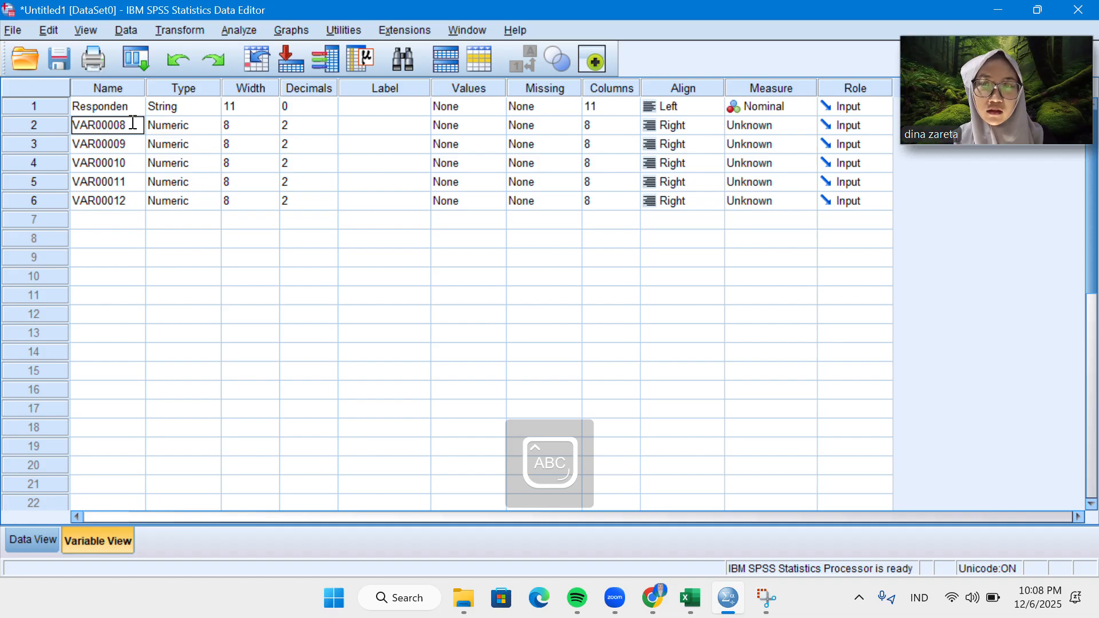
click(121, 145)
click(111, 121)
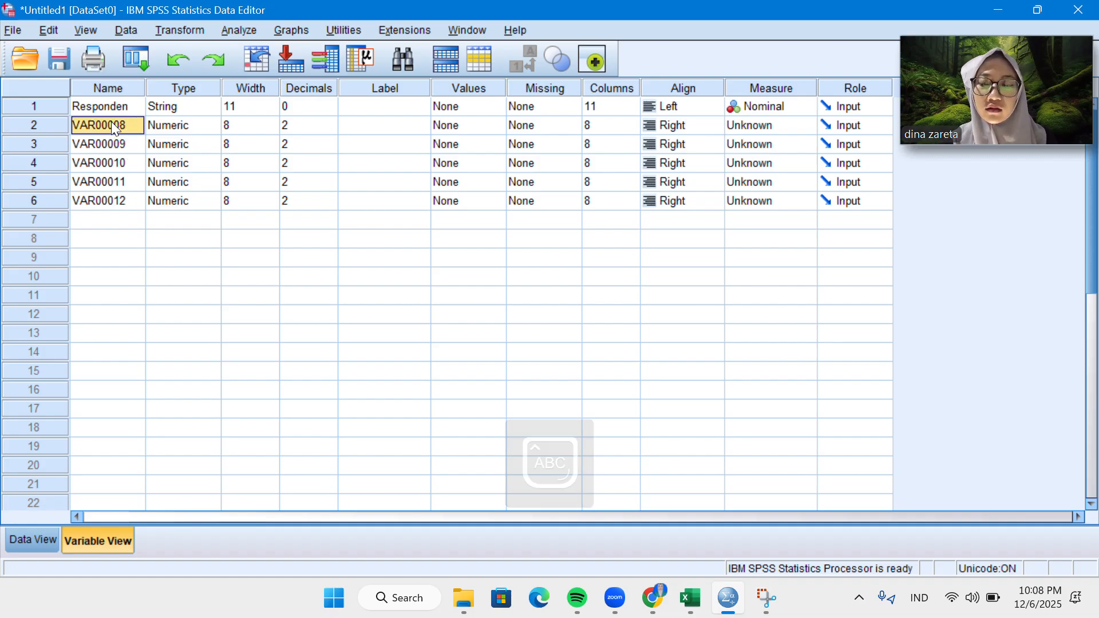
text(Jenis)
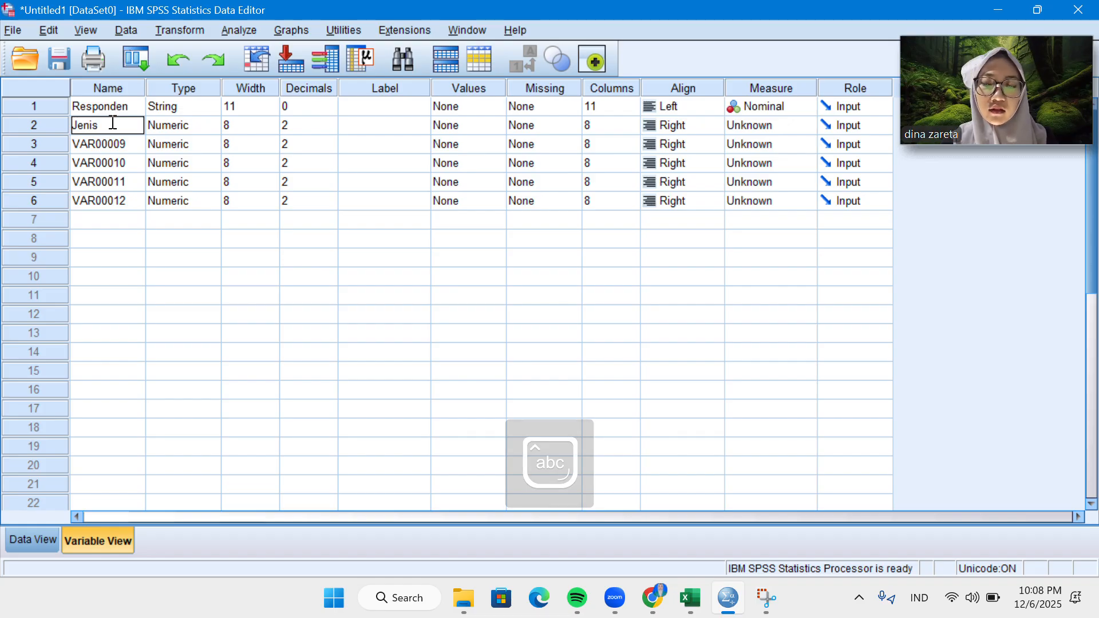
text(_Kelamin)
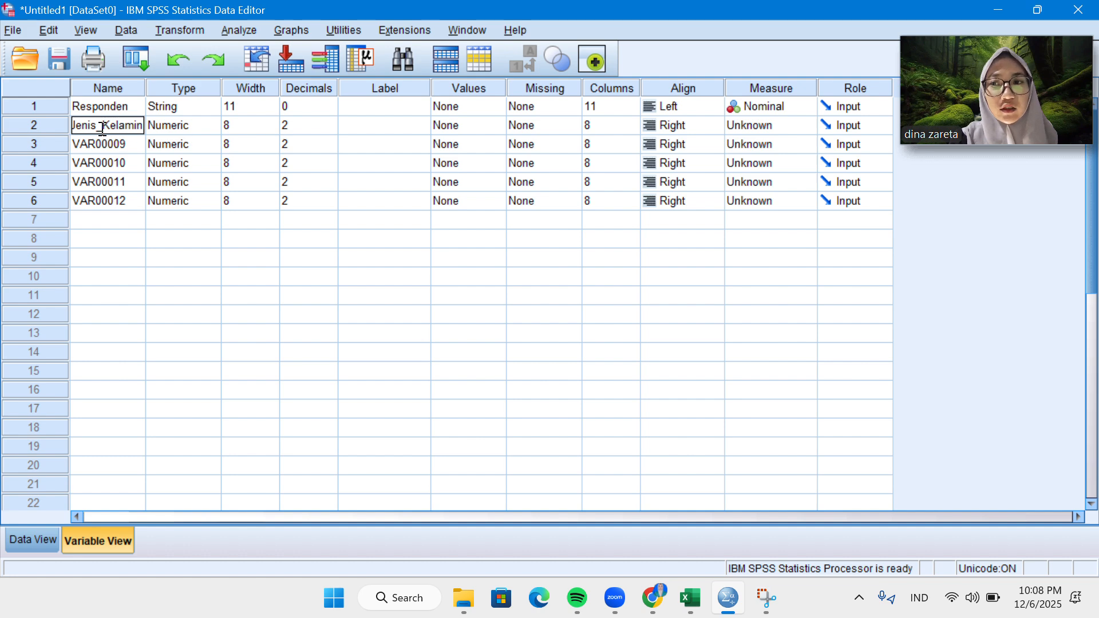
Rename the third variable as Umur.
click(127, 149)
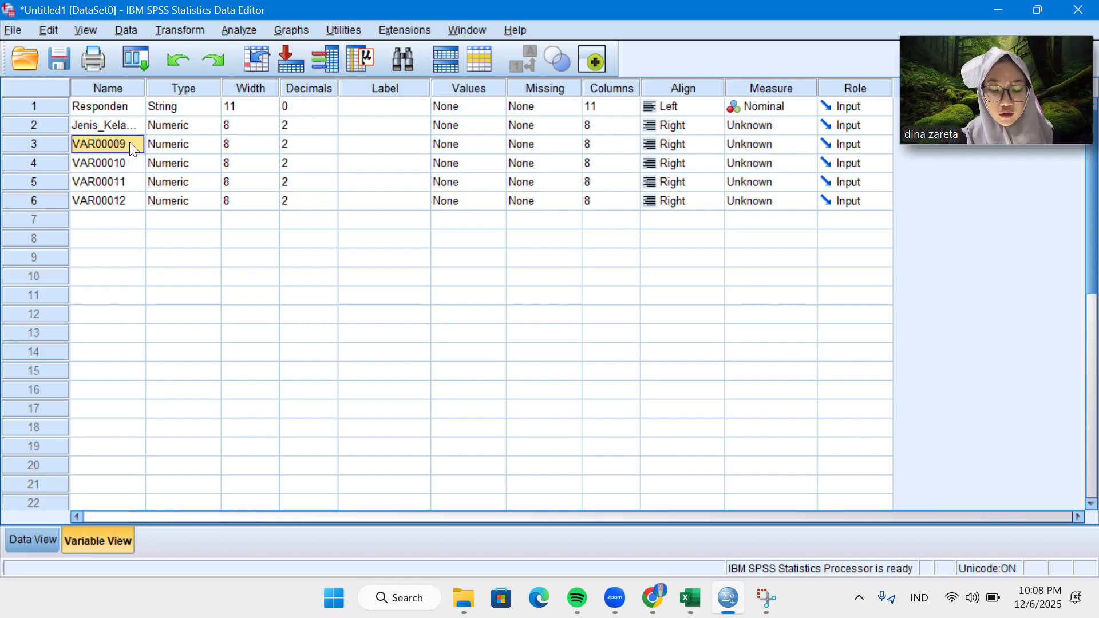
key(Caps_Lock)
text(U)
key(Caps_Lock)
text(mur)
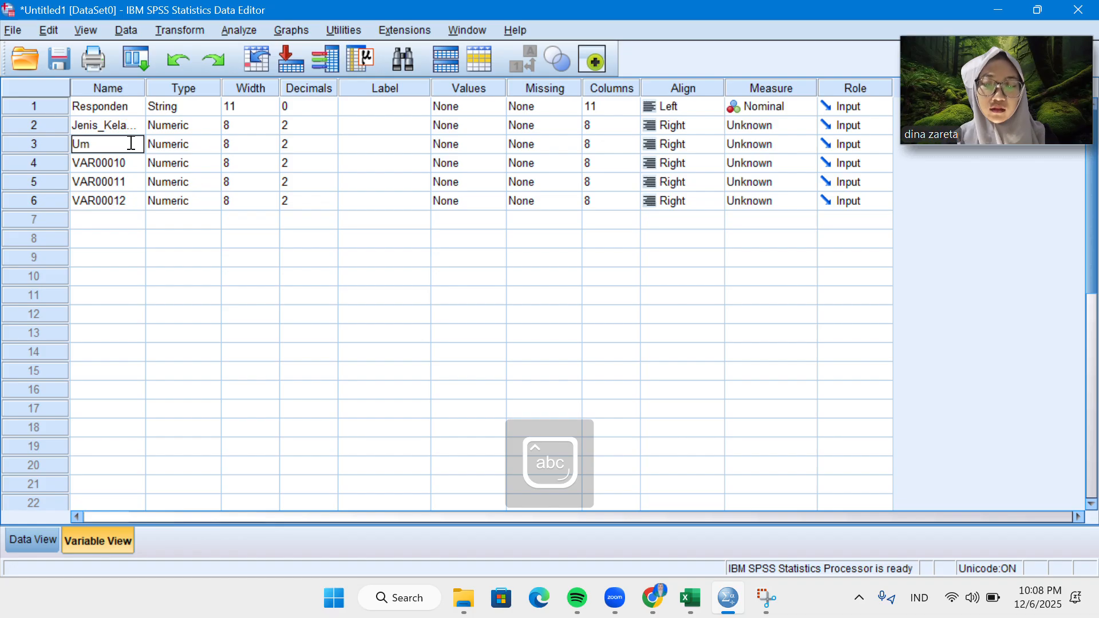
Rename the fourth variable as Pendidikan.
click(133, 163)
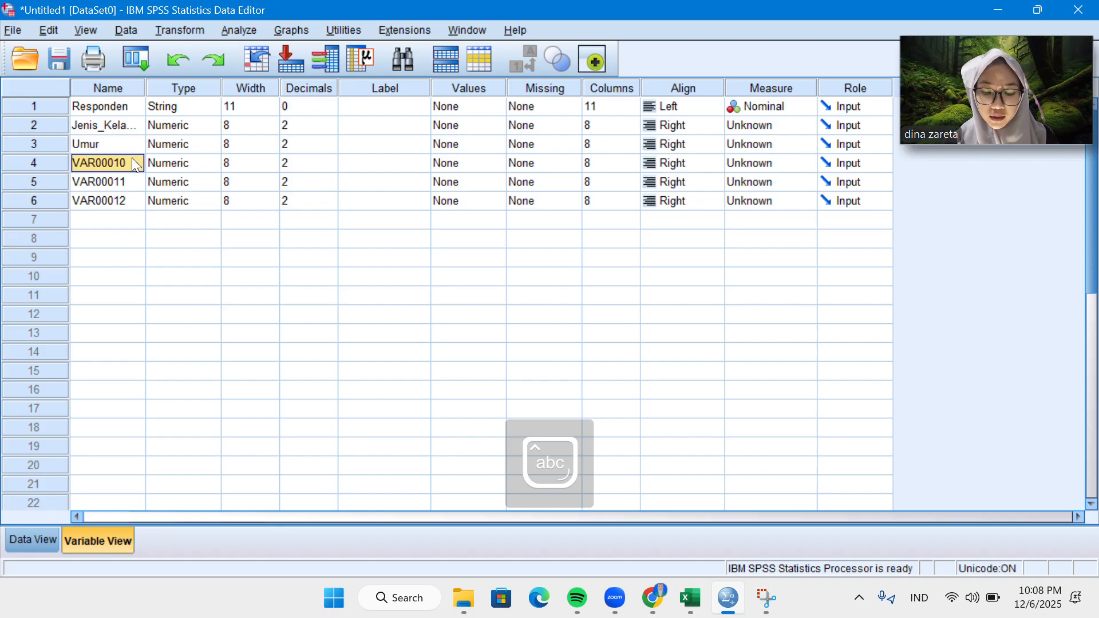
click(133, 162)
key(Caps_Lock)
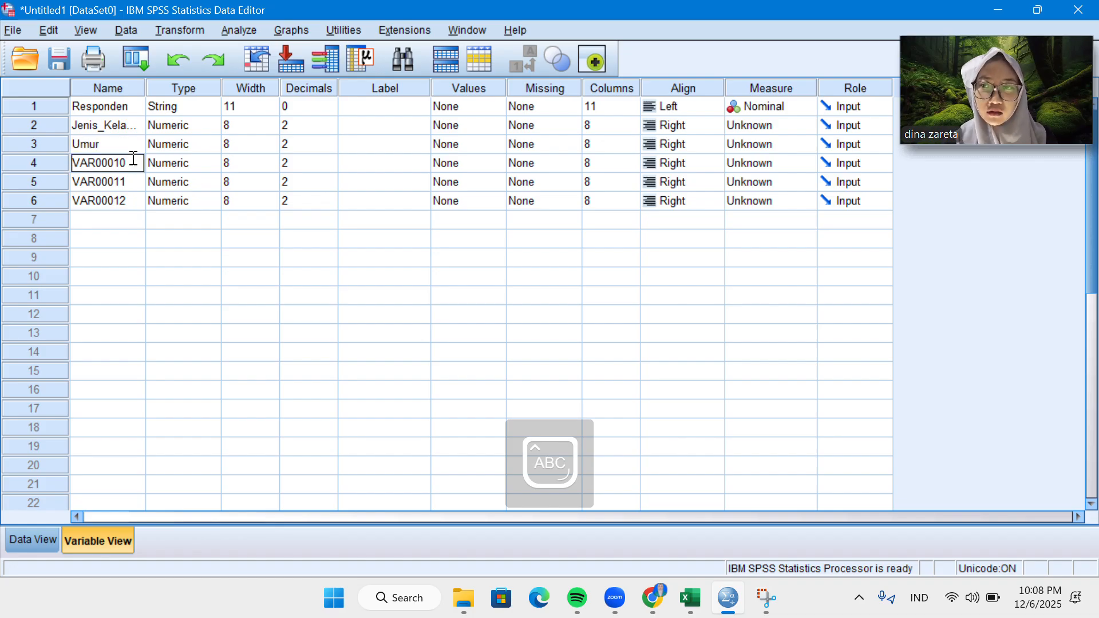
double_click(133, 162)
text(P)
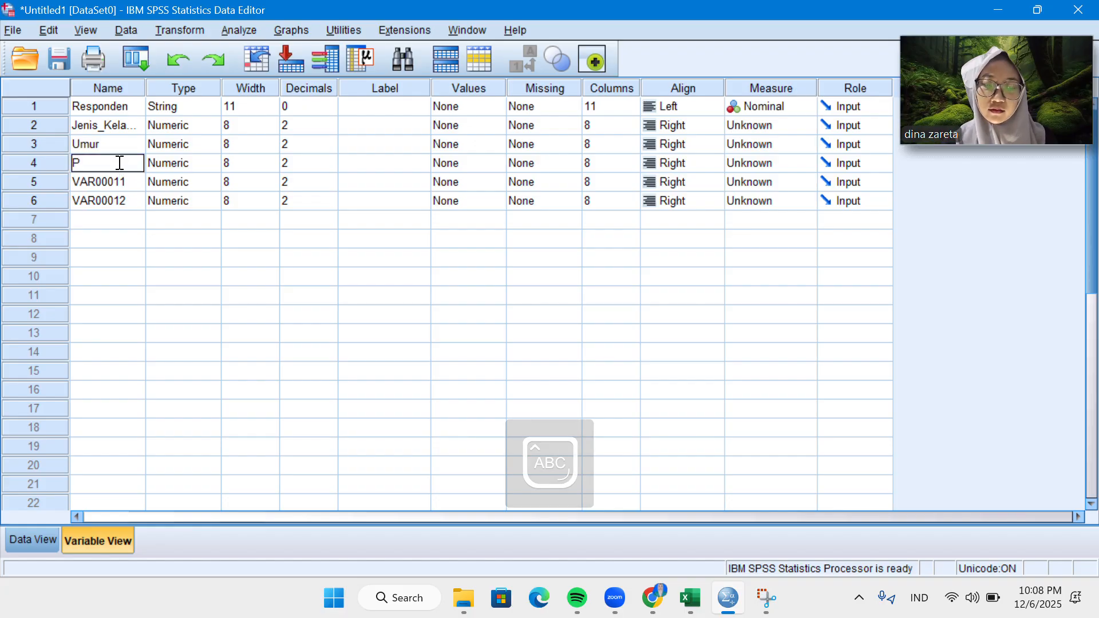
key(Caps_Lock)
text(endid)
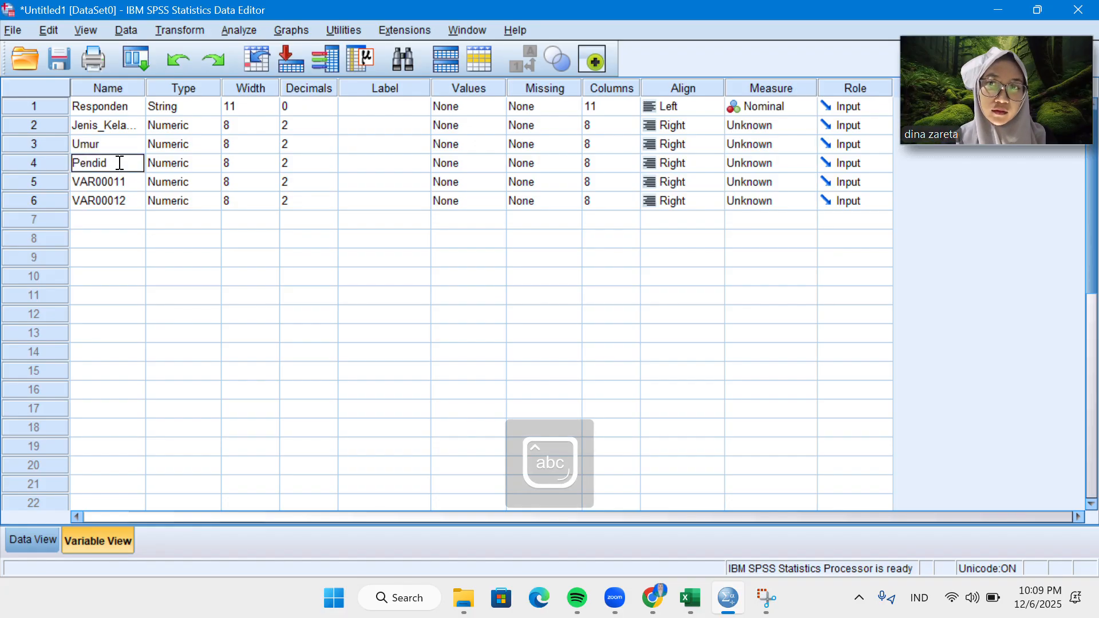
text(ikan)
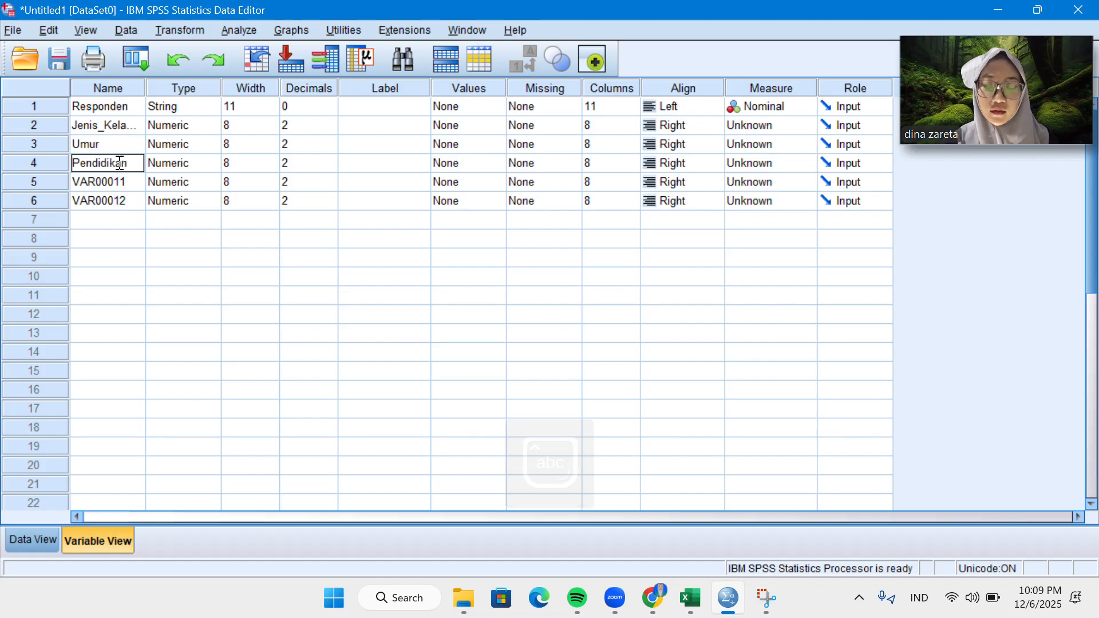
Rename the fifth variable as Pendapatan.
click(124, 184)
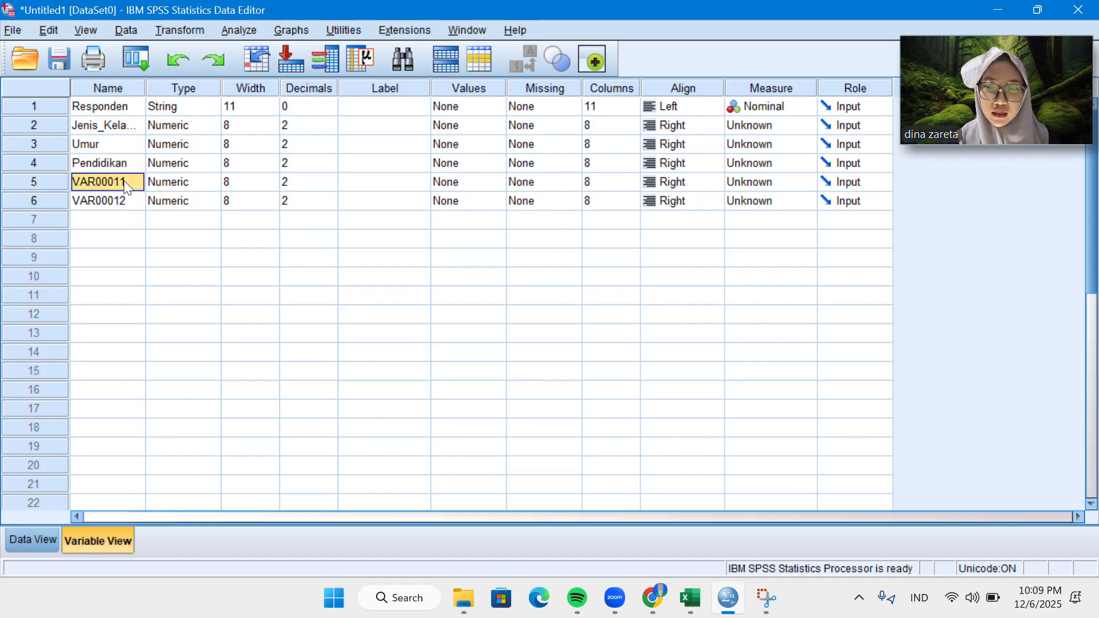
text(P)
key(Caps_Lock)
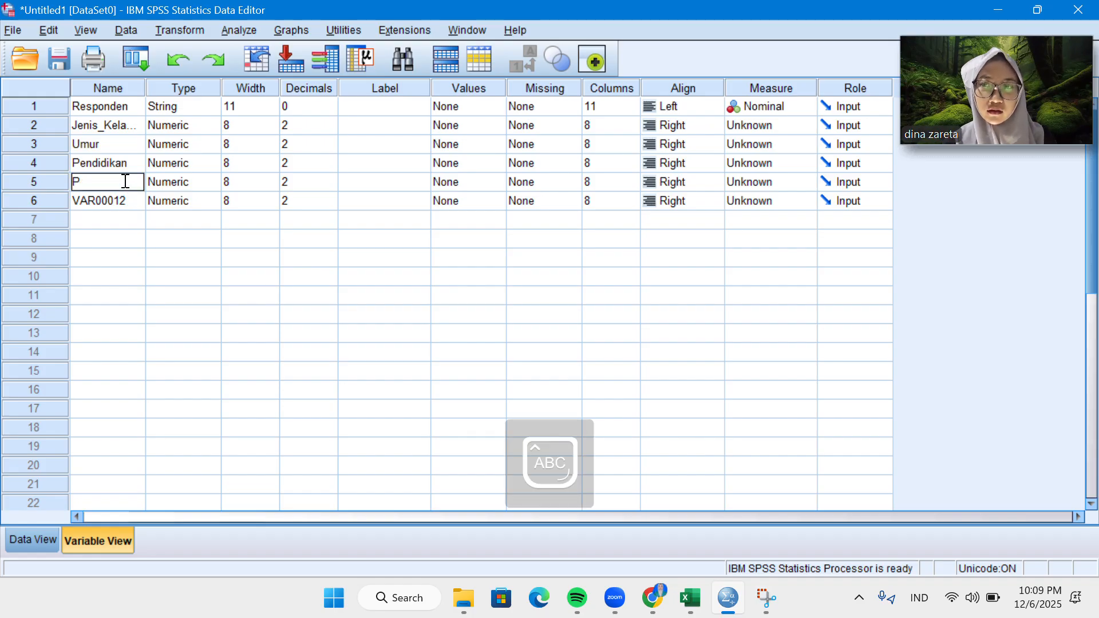
text(endapa)
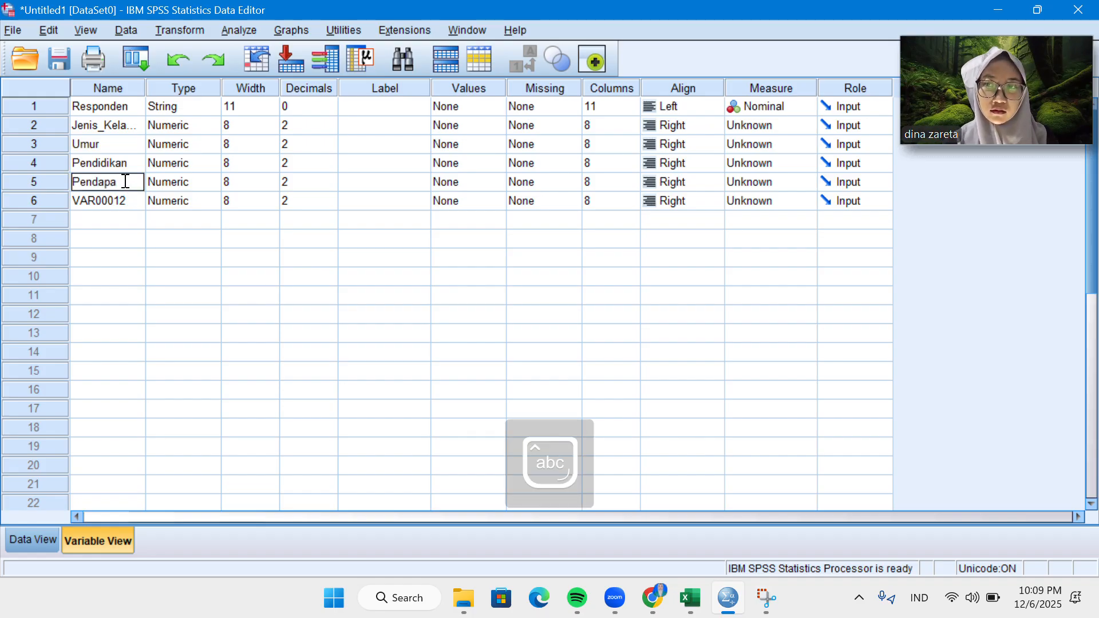
text(tan)
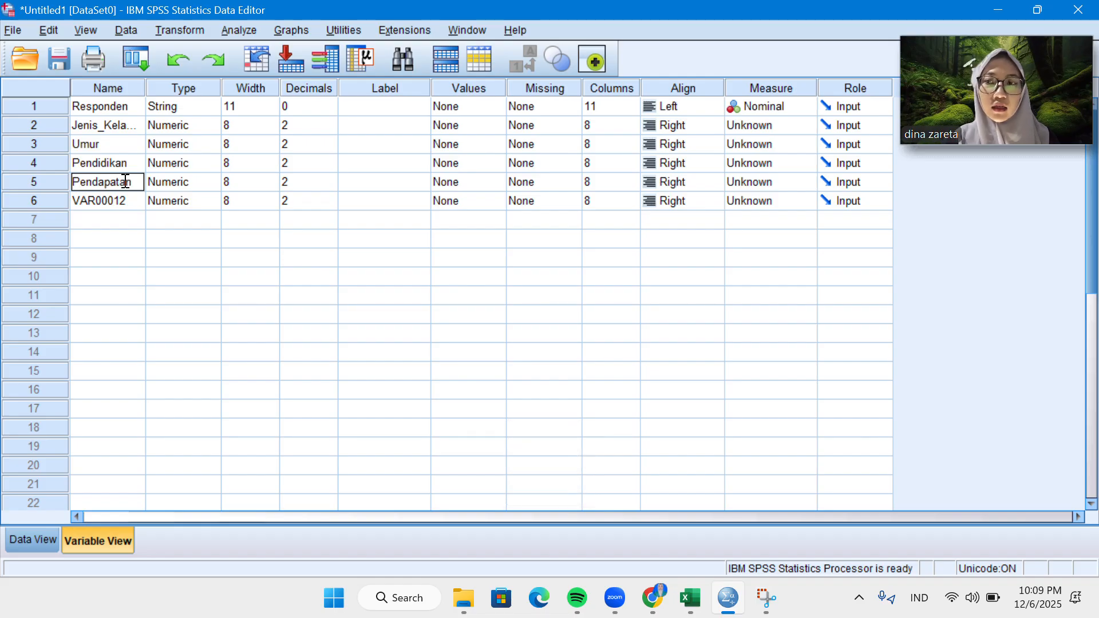
Rename the sixth variable as Konsumsi.
click(129, 202)
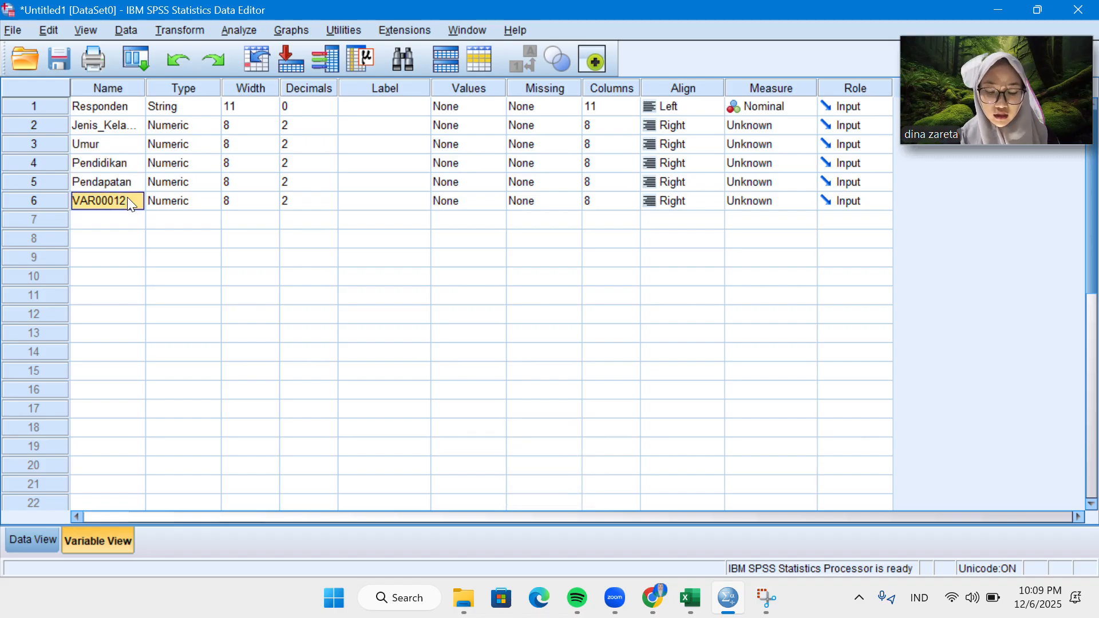
key(Caps_Lock)
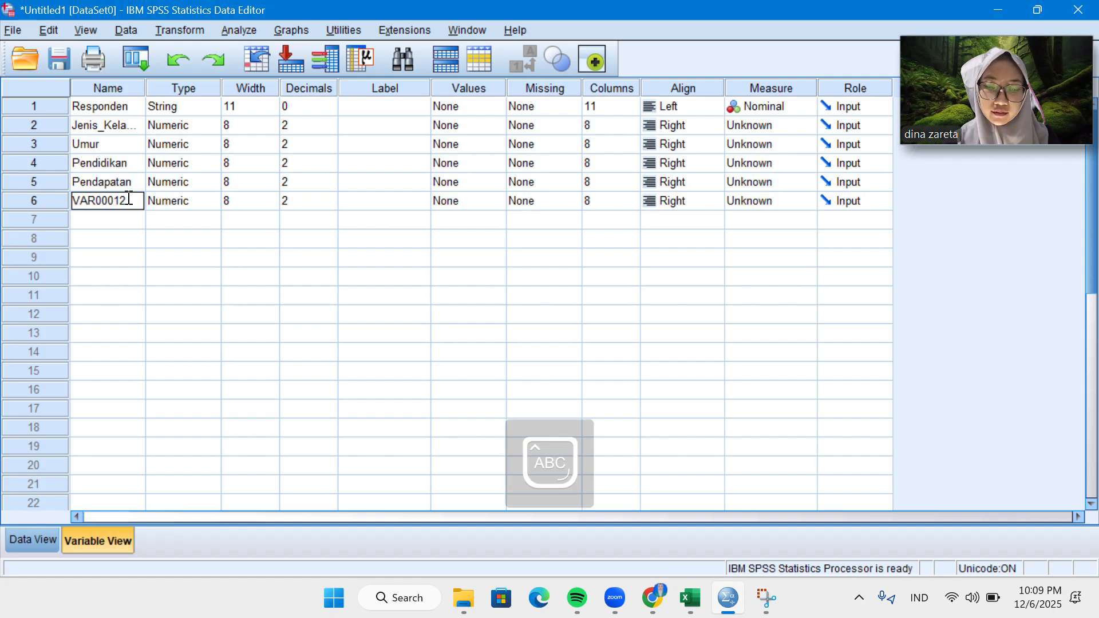
text(K)
key(Caps_Lock)
text(onsumsi)
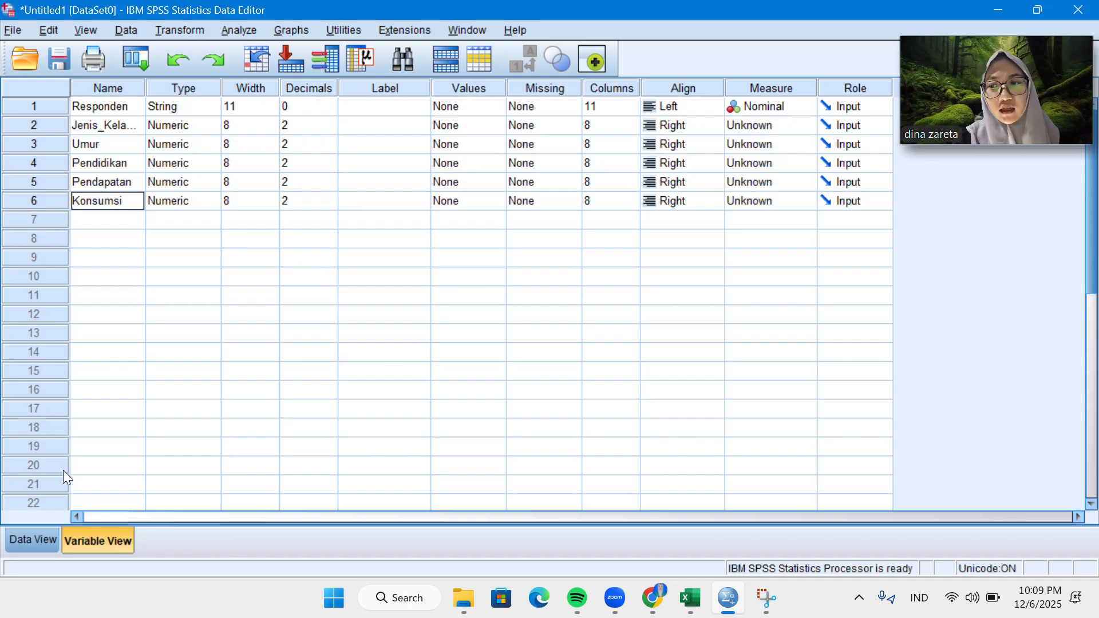
Widen the Jenis_Kelamin, Pendidikan and Pendapatan data columns to fit their names on one line, and return to the variable definitions.
click(49, 537)
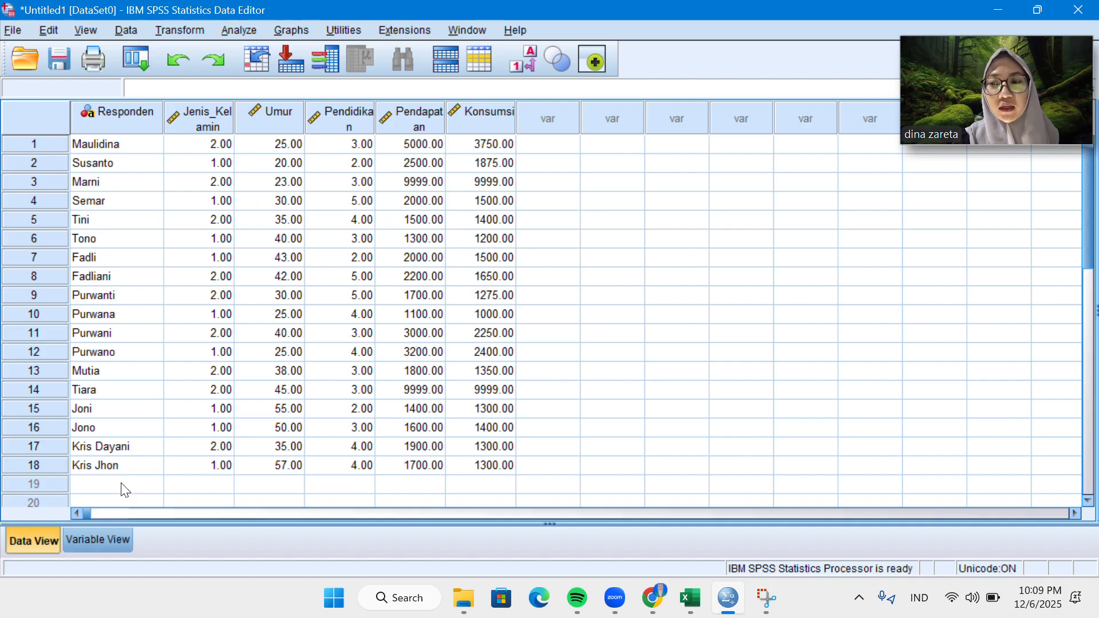
drag(234, 121, 257, 121)
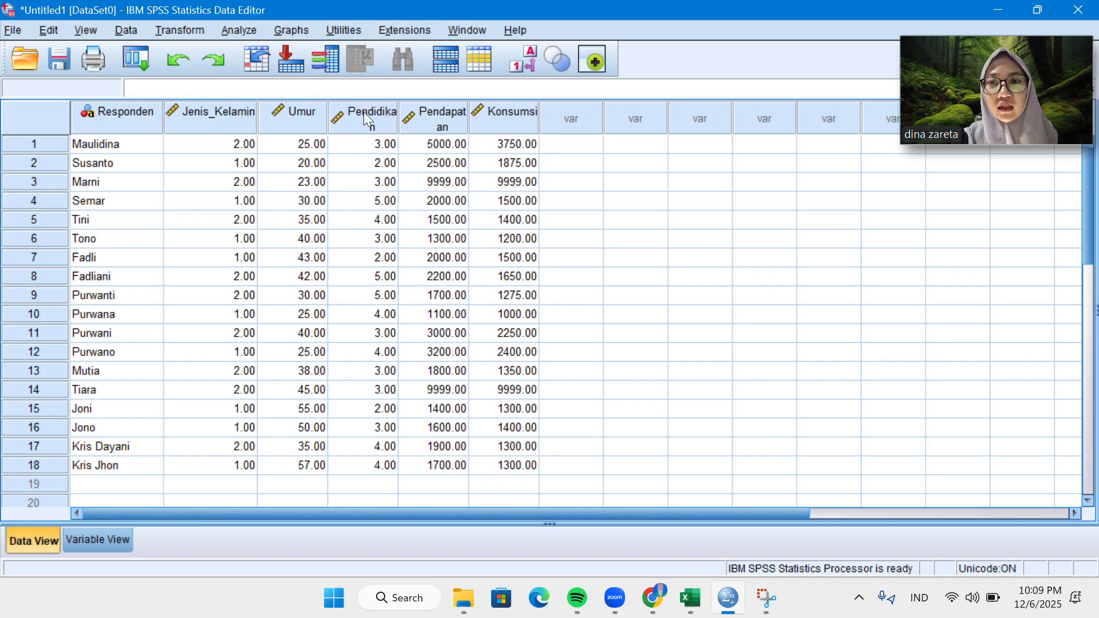
drag(395, 112, 422, 111)
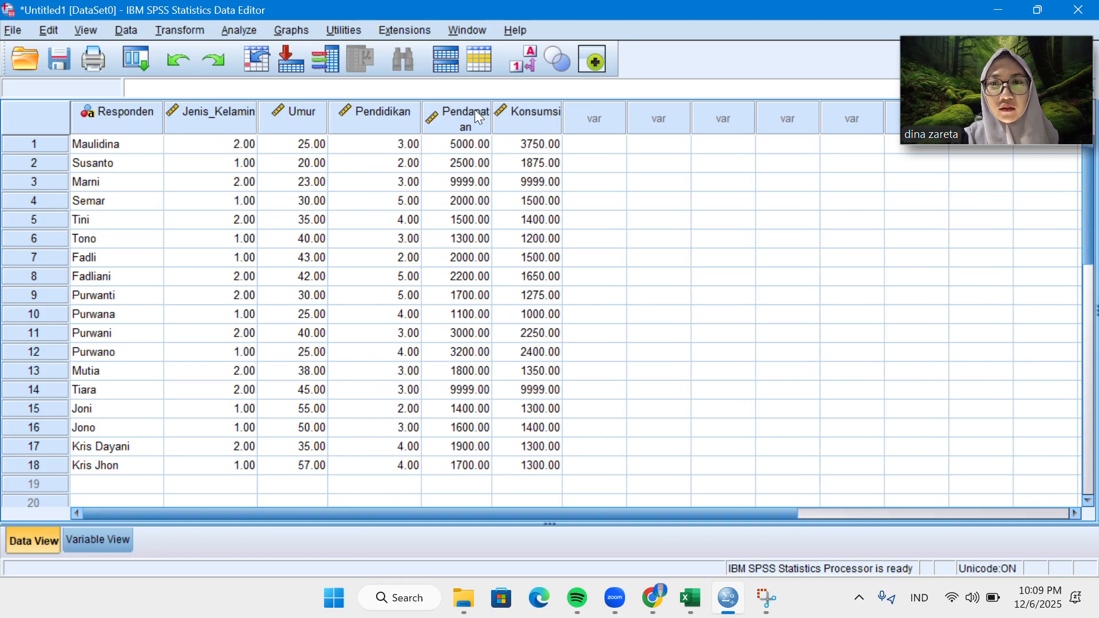
drag(492, 111, 521, 117)
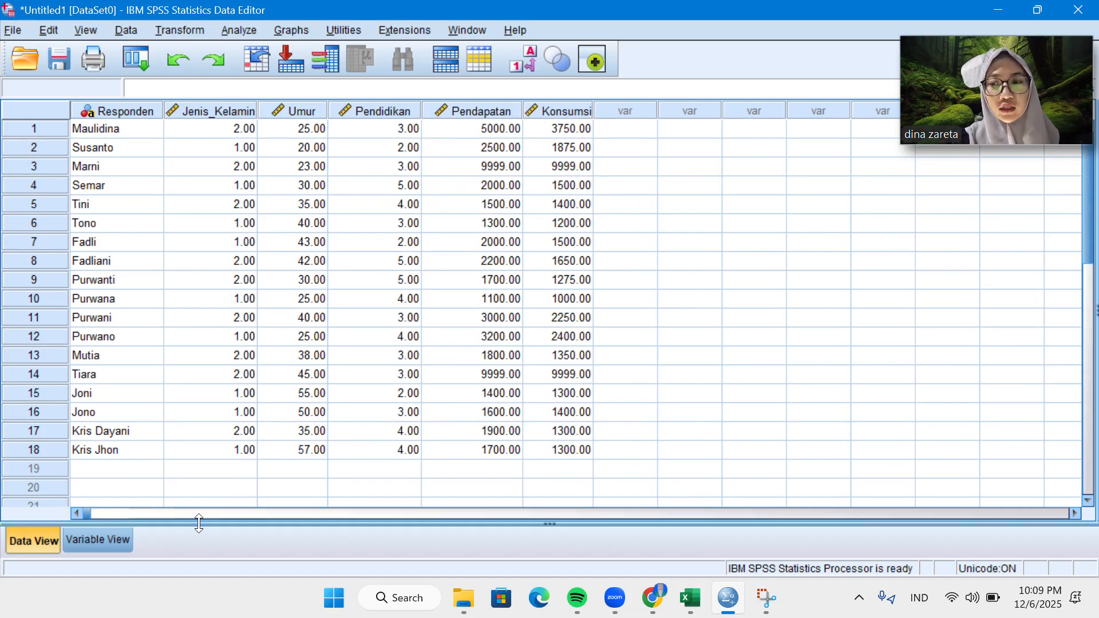
click(111, 544)
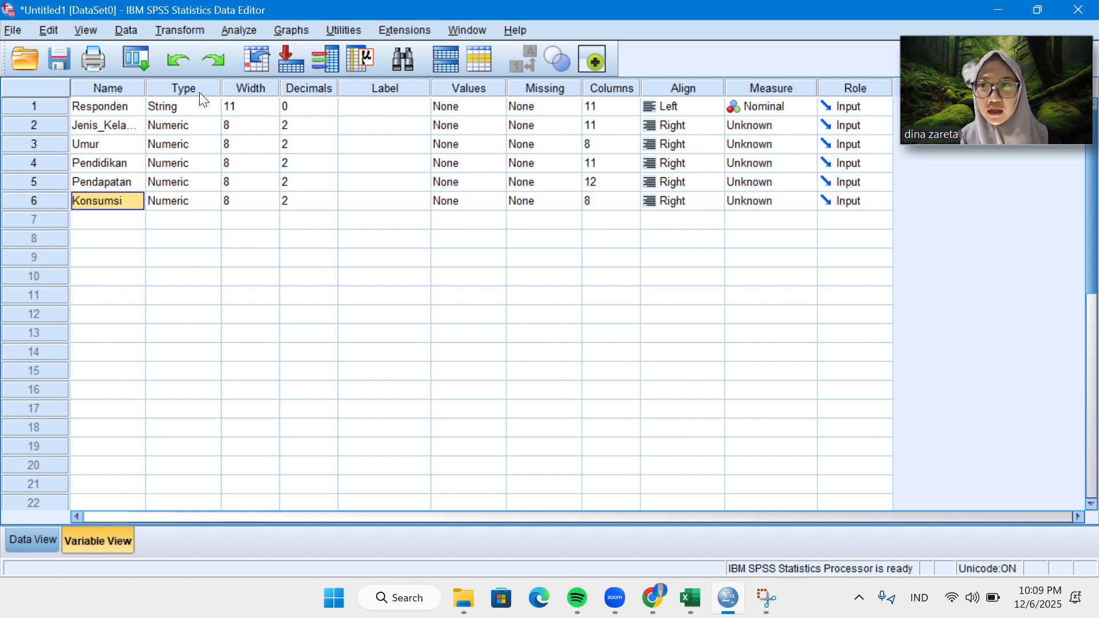
Review the respondents' entries in the data sheet against the variable definitions.
click(29, 544)
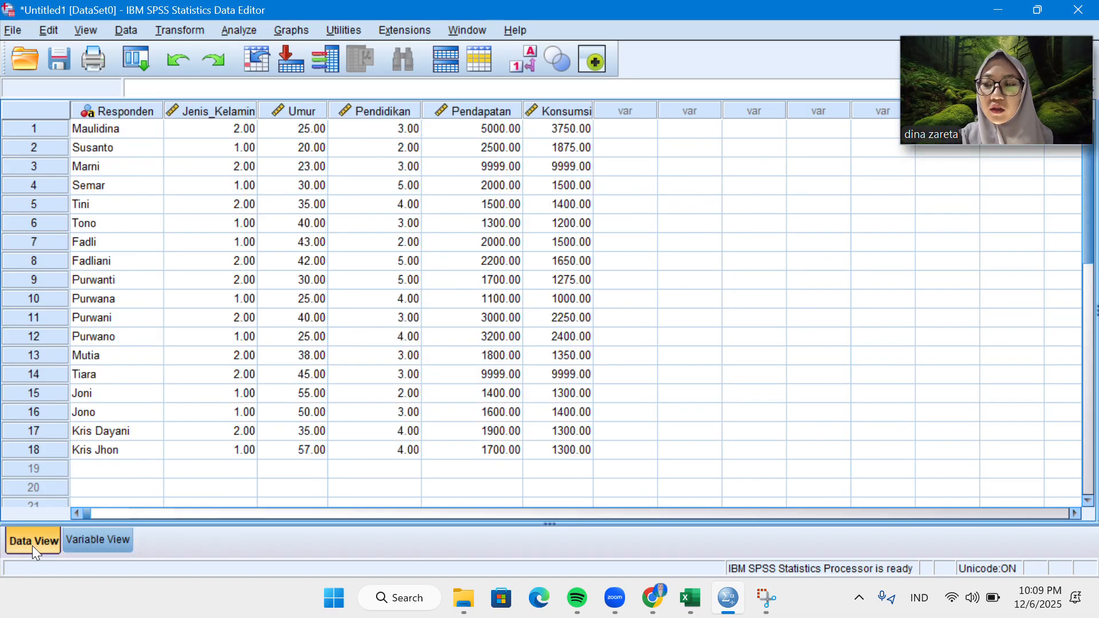
click(94, 541)
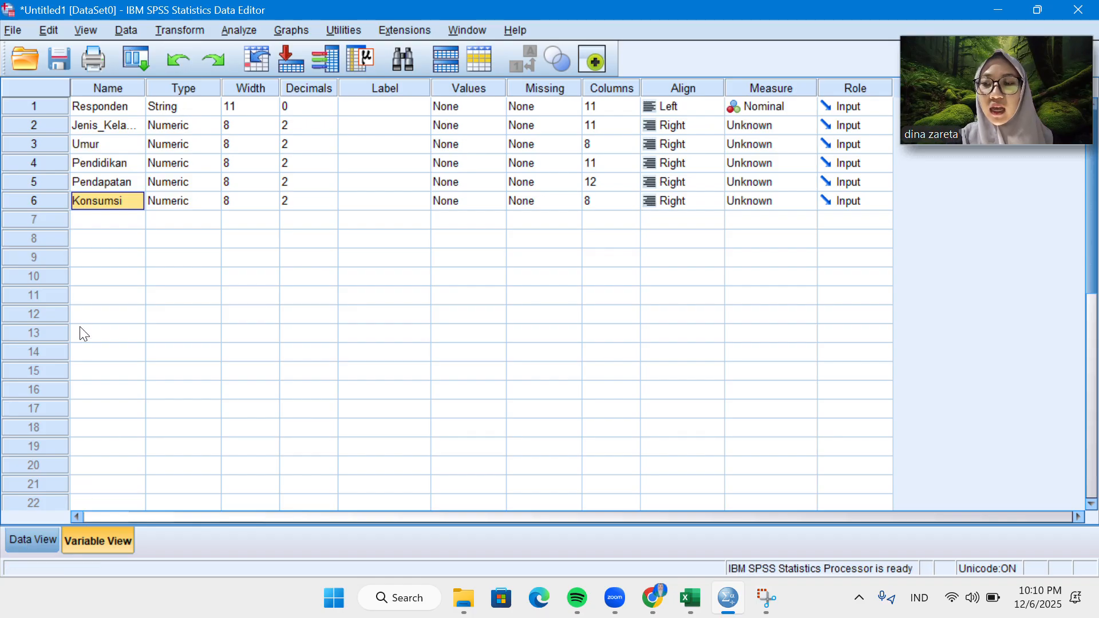
click(46, 533)
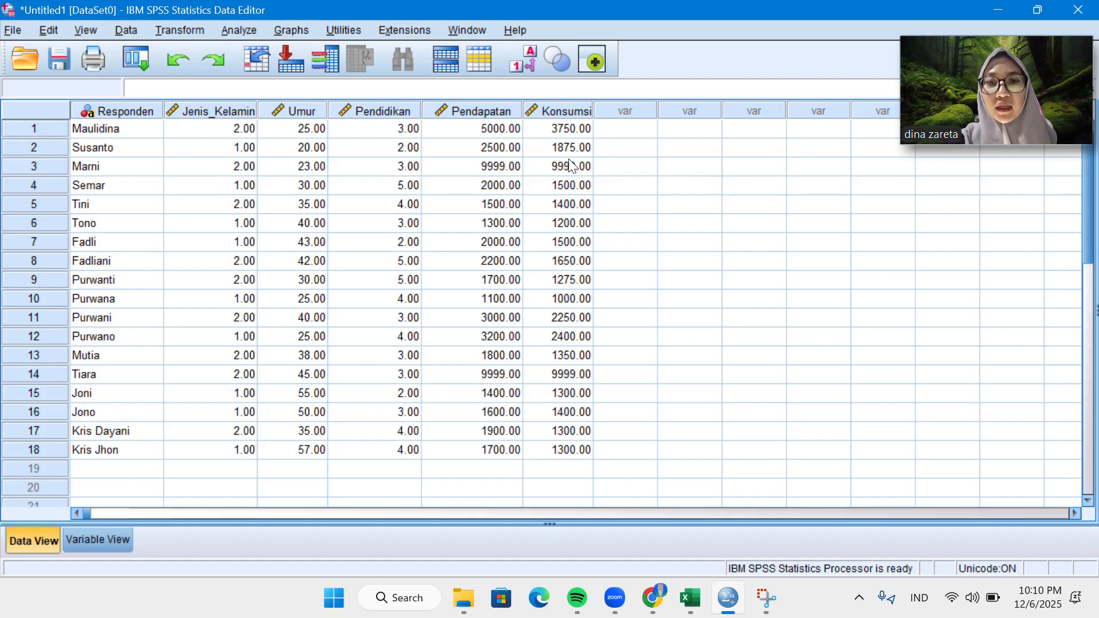
click(120, 538)
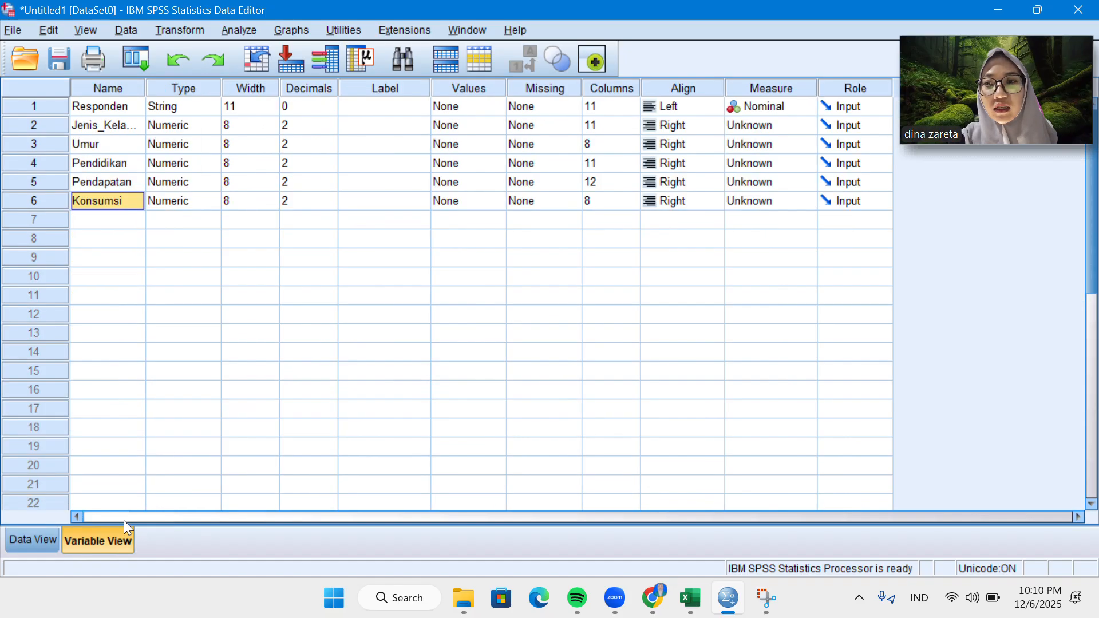
Open the variable type settings for Jenis_Kelamin and keep the Numeric type.
click(168, 126)
click(214, 125)
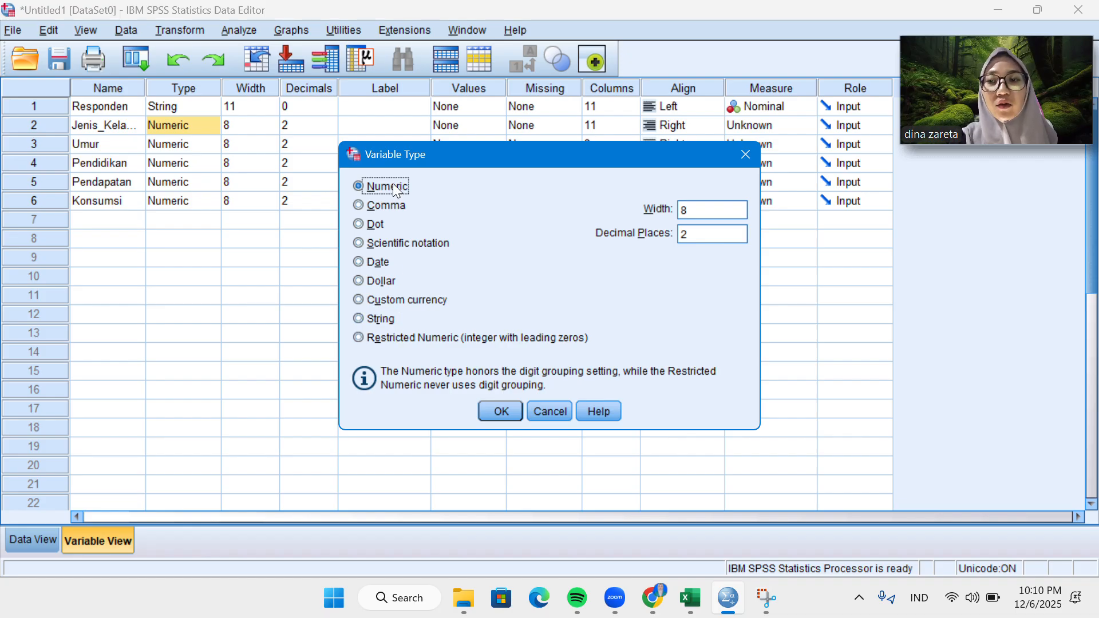
click(501, 412)
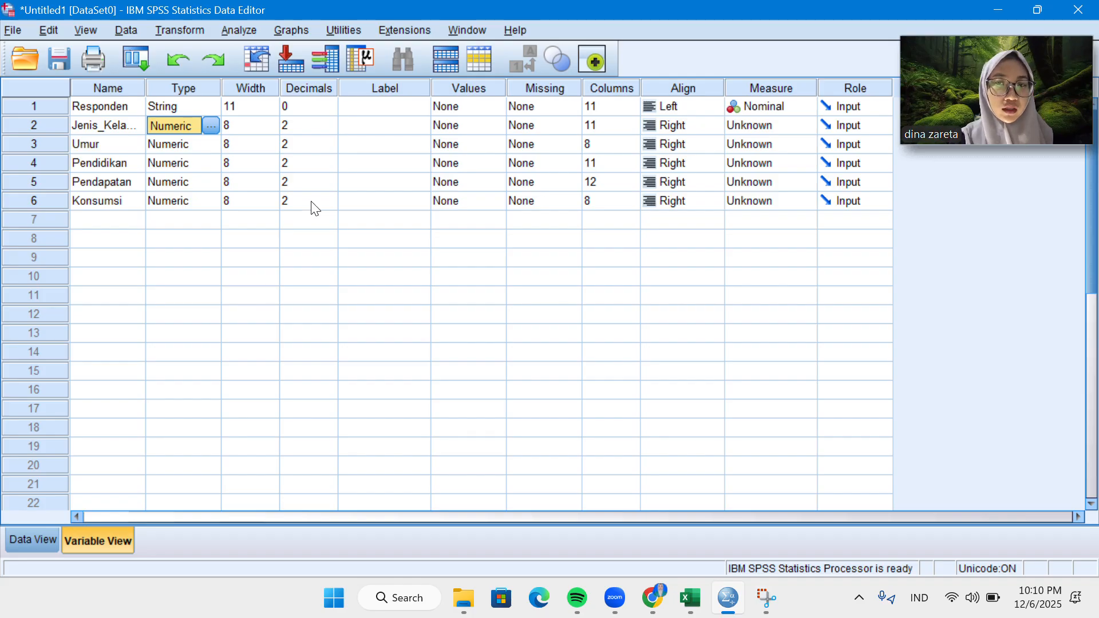
click(452, 33)
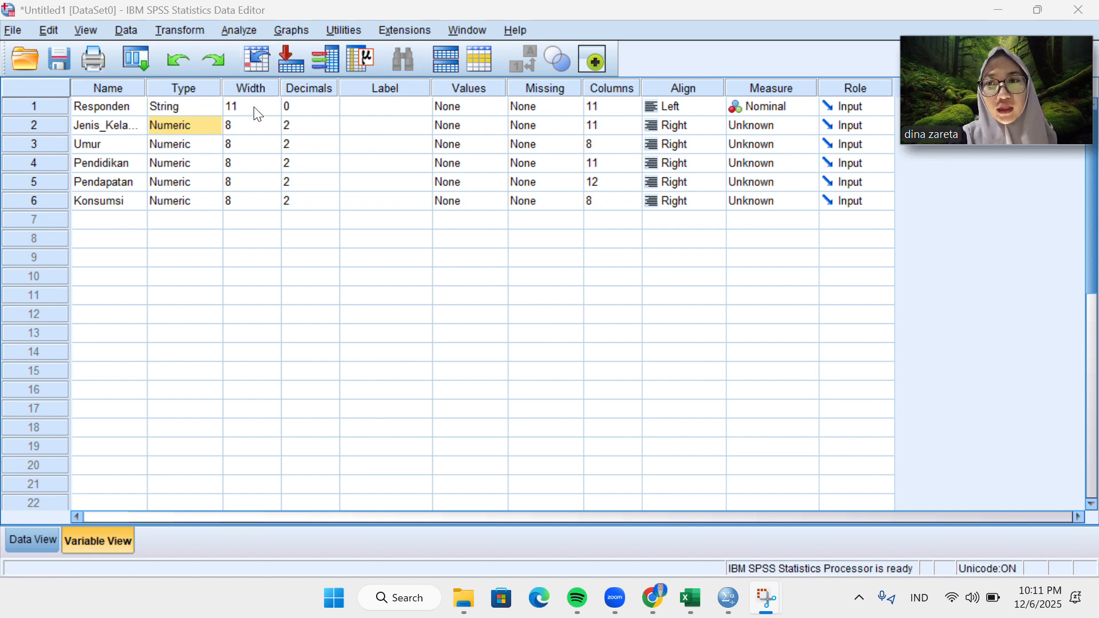
Examine the length of the first respondent's name in the data sheet and return to the variable definitions.
click(252, 125)
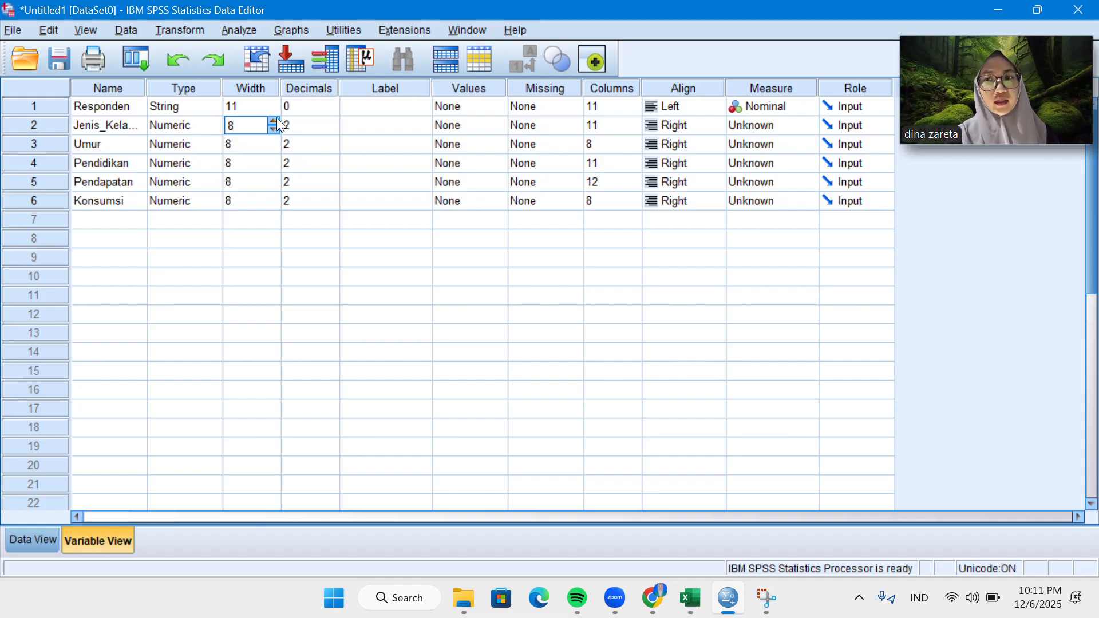
click(30, 541)
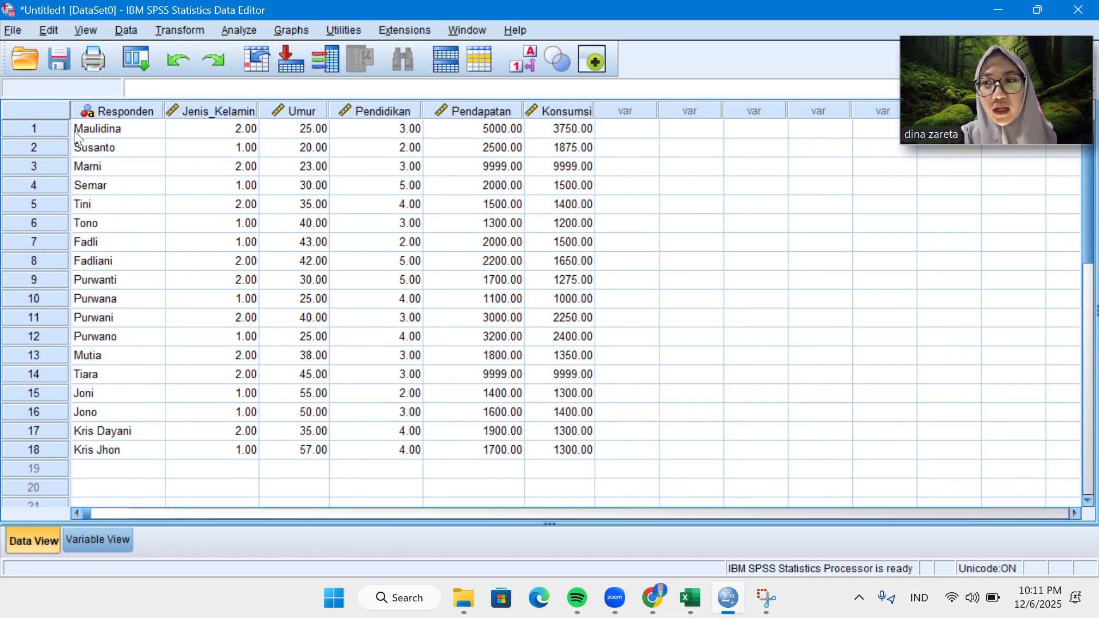
click(135, 126)
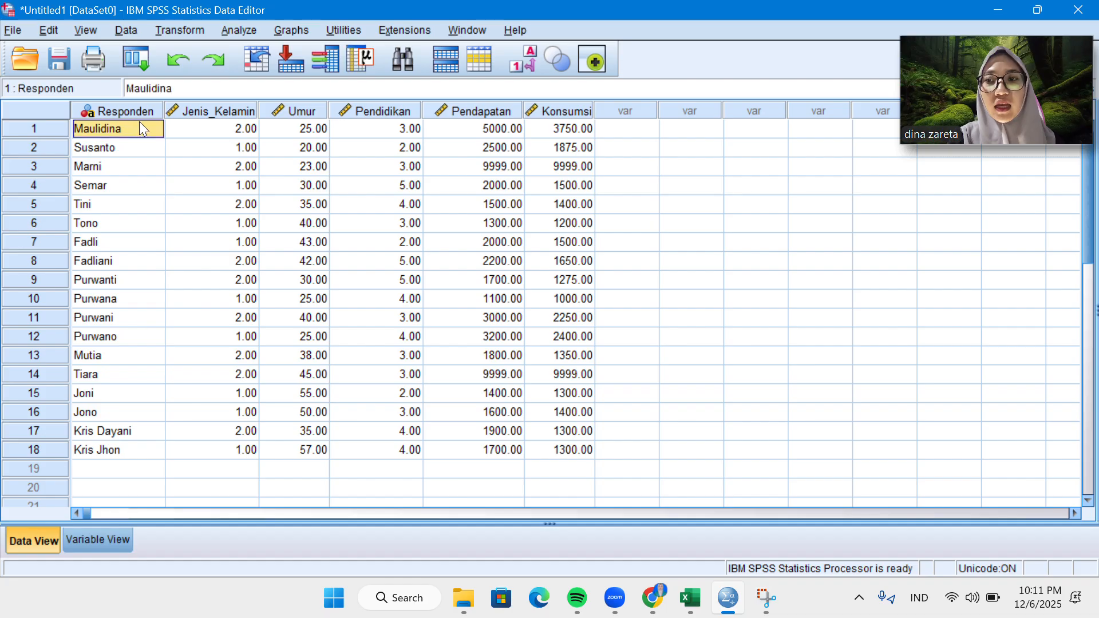
click(121, 537)
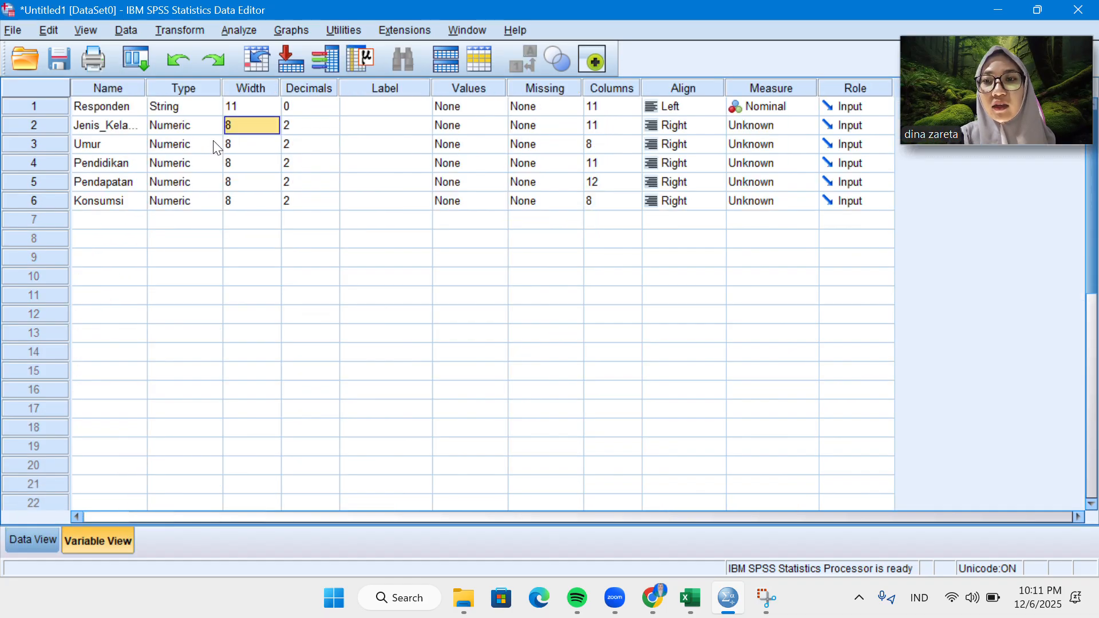
Set the width of the Responden variable to 20.
click(255, 105)
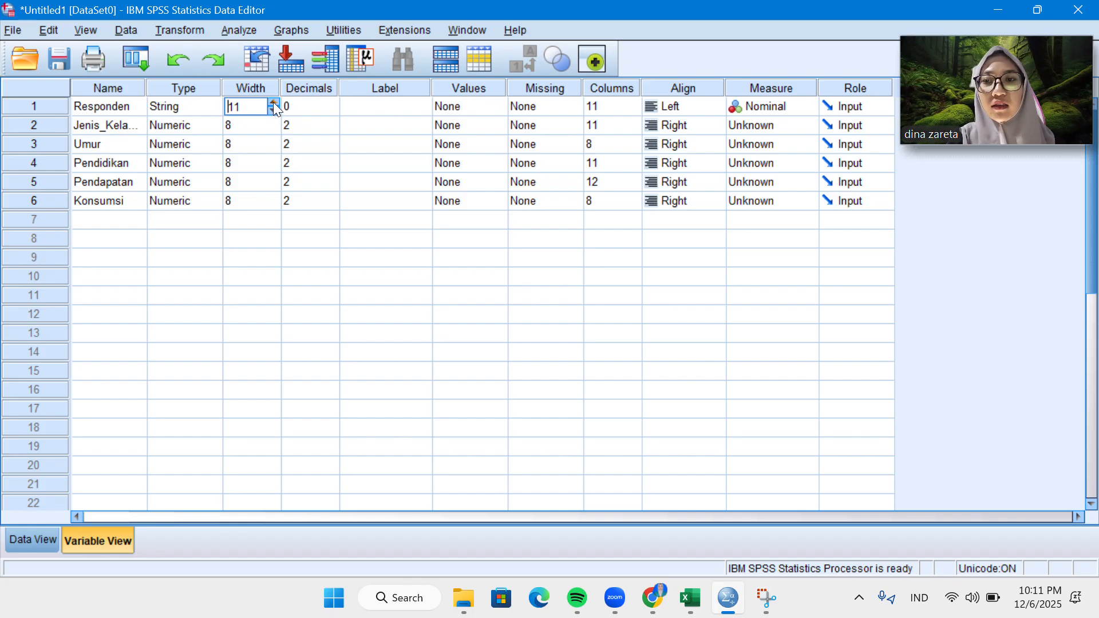
click(273, 102)
click(273, 101)
click(273, 101)
click(273, 101)
click(273, 102)
click(273, 102)
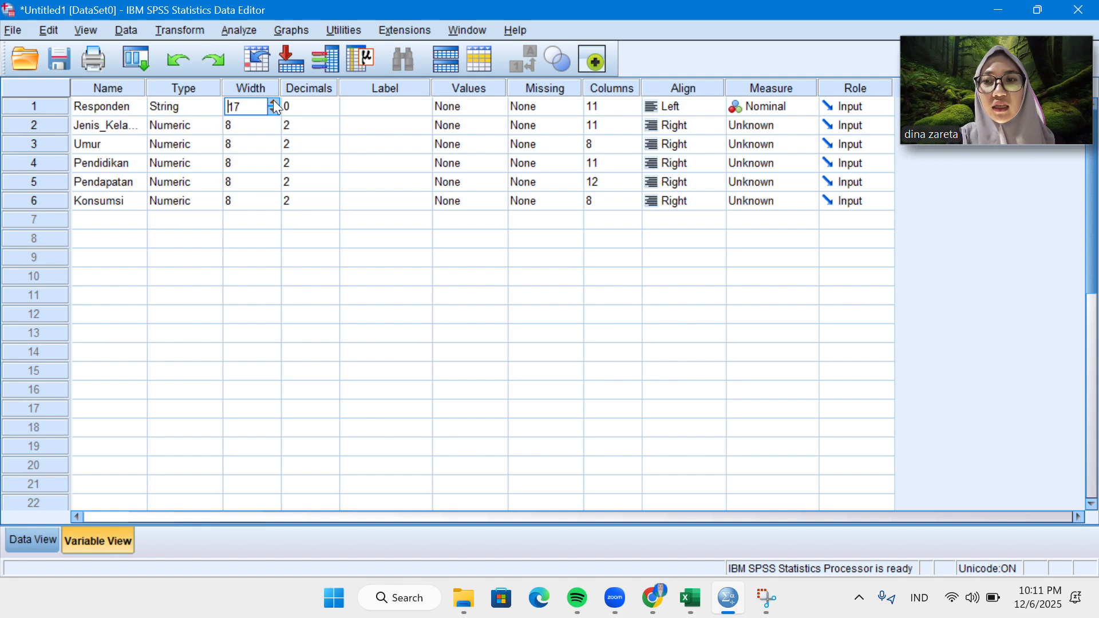
click(273, 101)
click(273, 102)
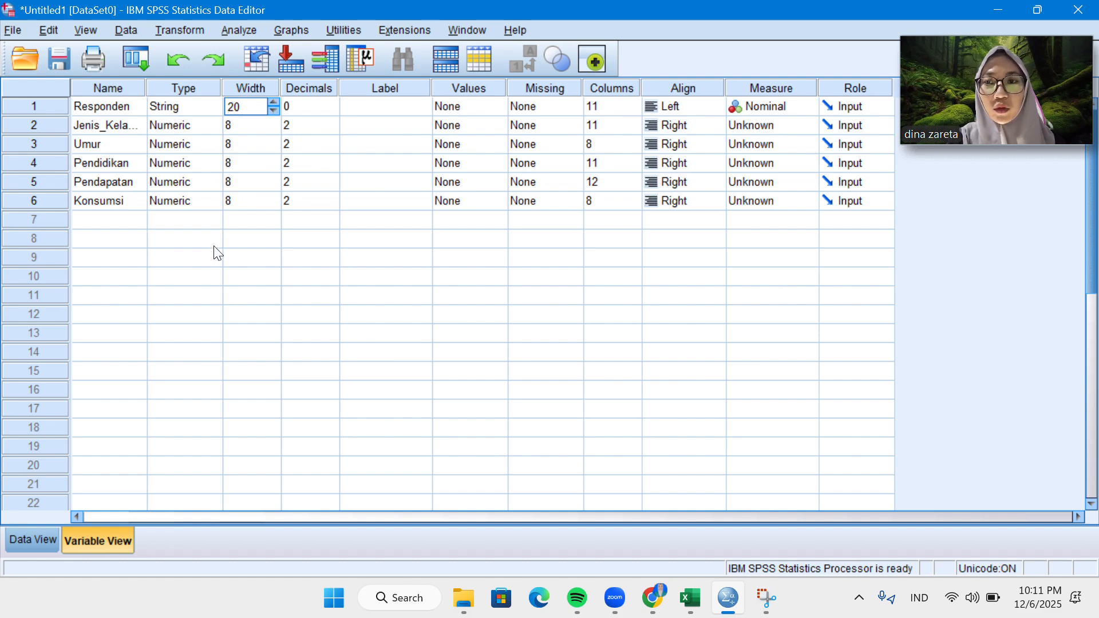
Replace the first respondent's entry with a longer full name in the data sheet, and return to the variable definitions.
click(41, 545)
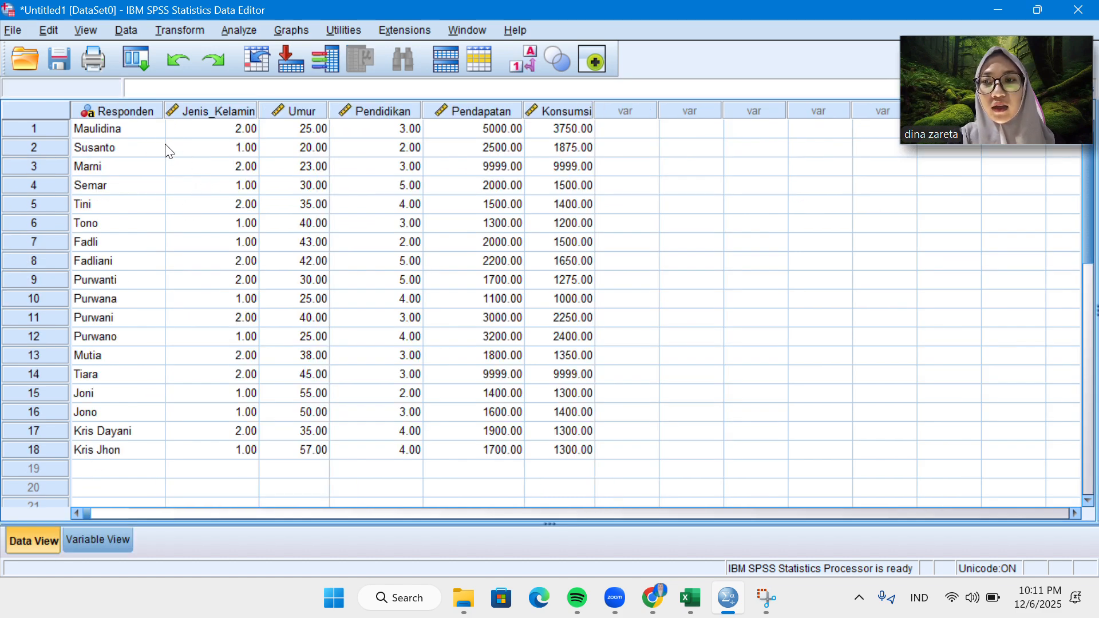
click(137, 127)
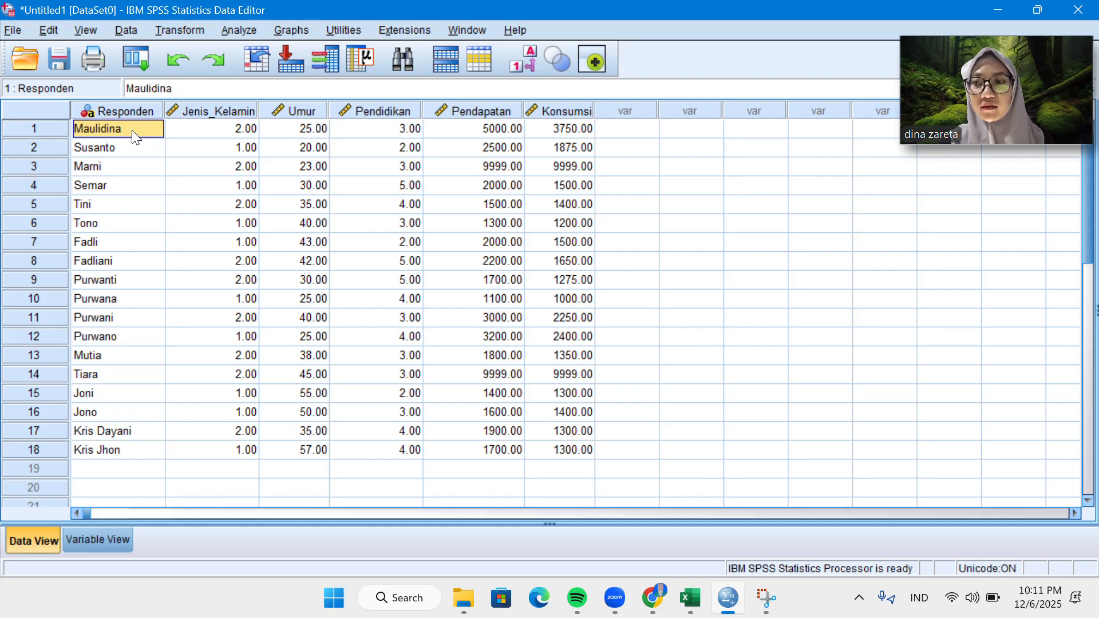
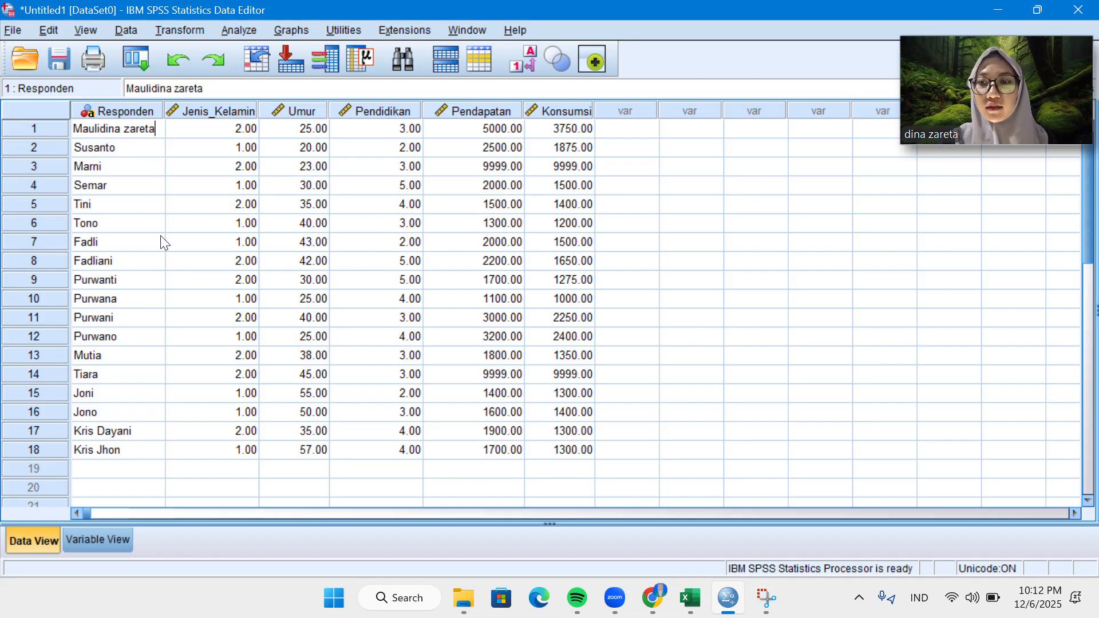
click(102, 542)
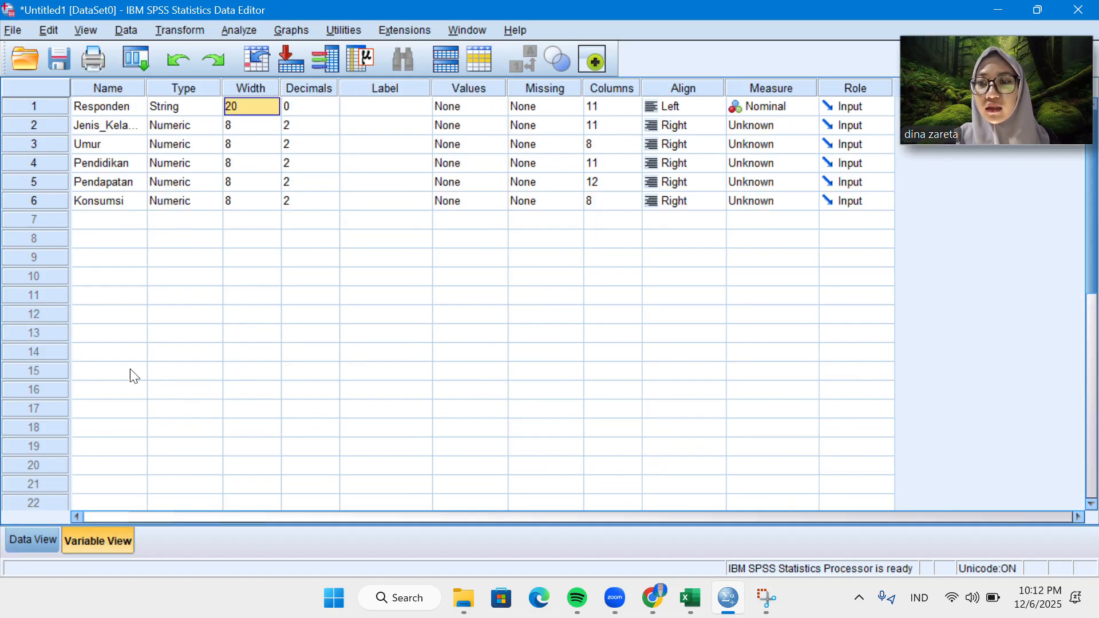
click(35, 540)
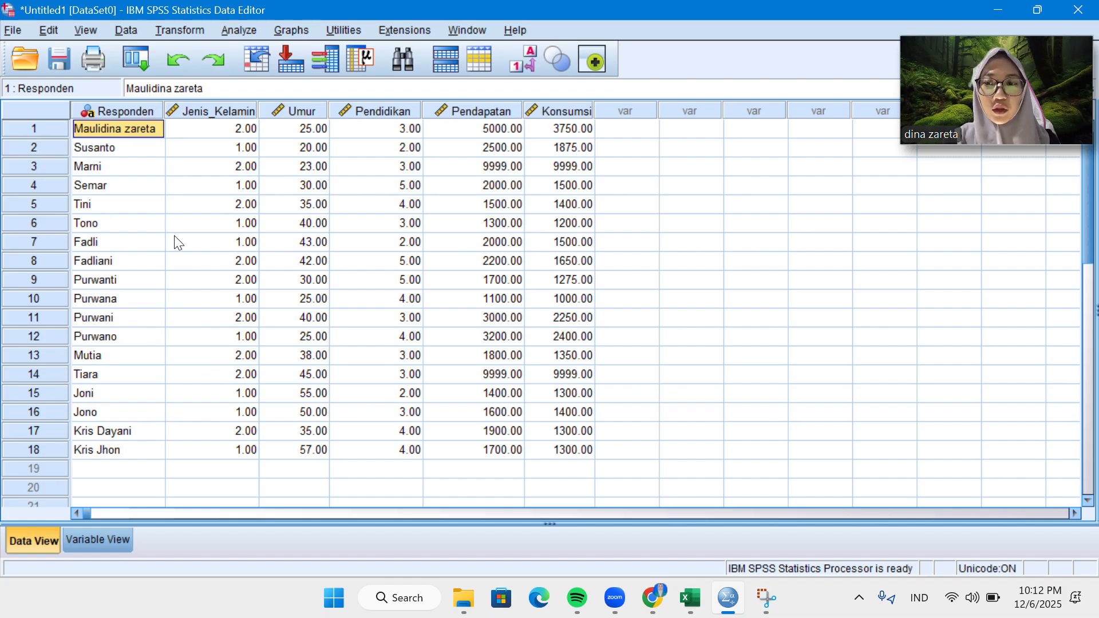
click(114, 540)
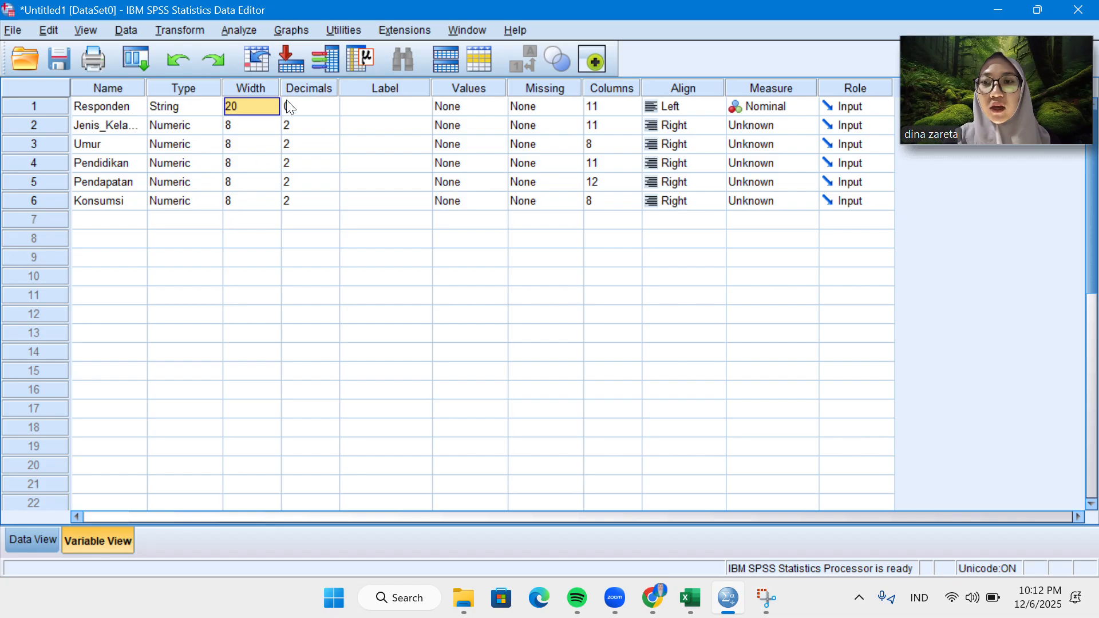
Set the width of the Responden variable to 10.
click(257, 101)
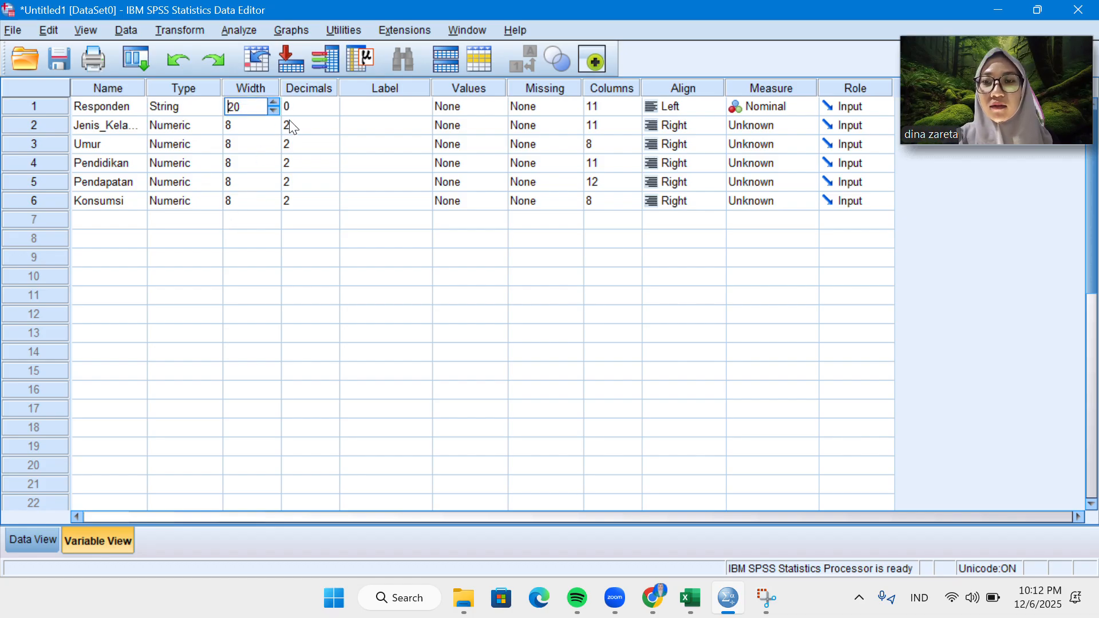
click(276, 110)
click(276, 110)
click(276, 109)
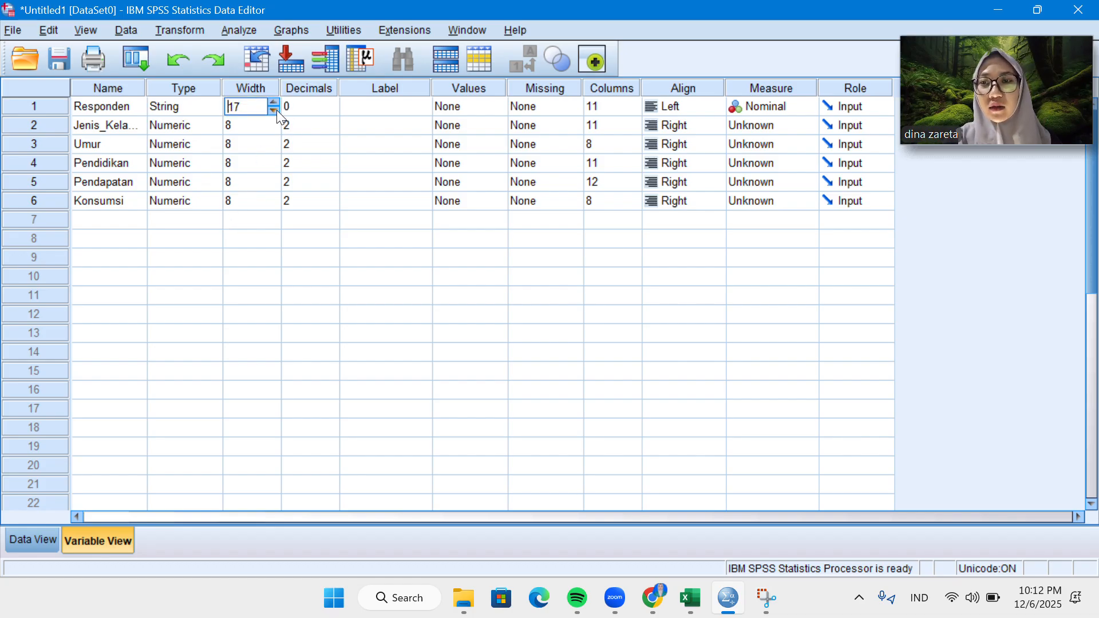
click(276, 110)
click(276, 110)
click(276, 110)
click(277, 110)
click(276, 110)
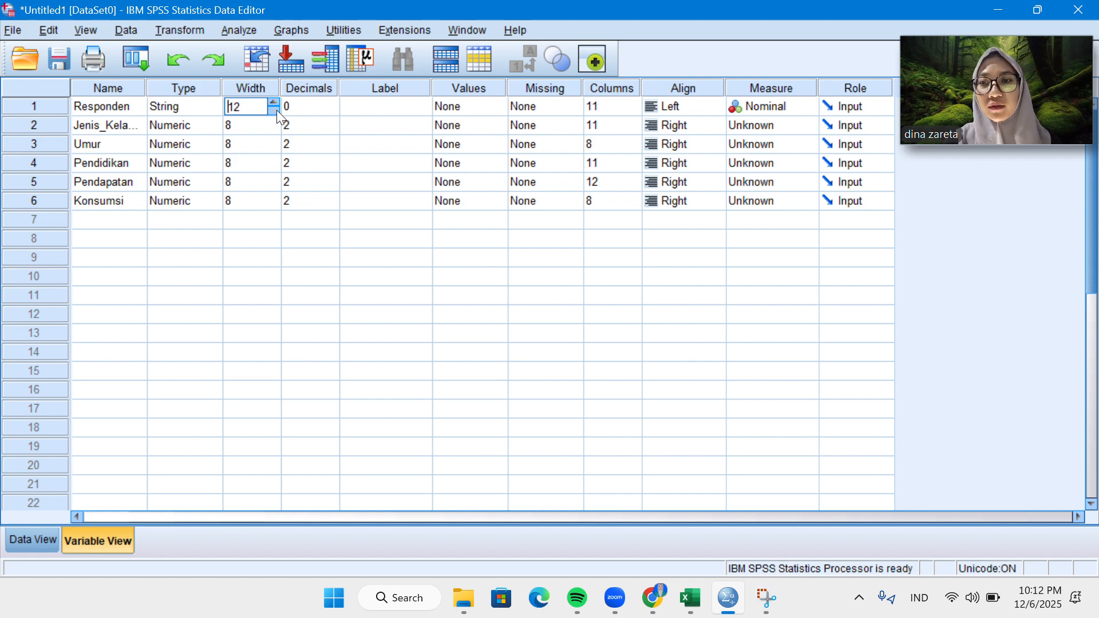
click(276, 110)
click(277, 110)
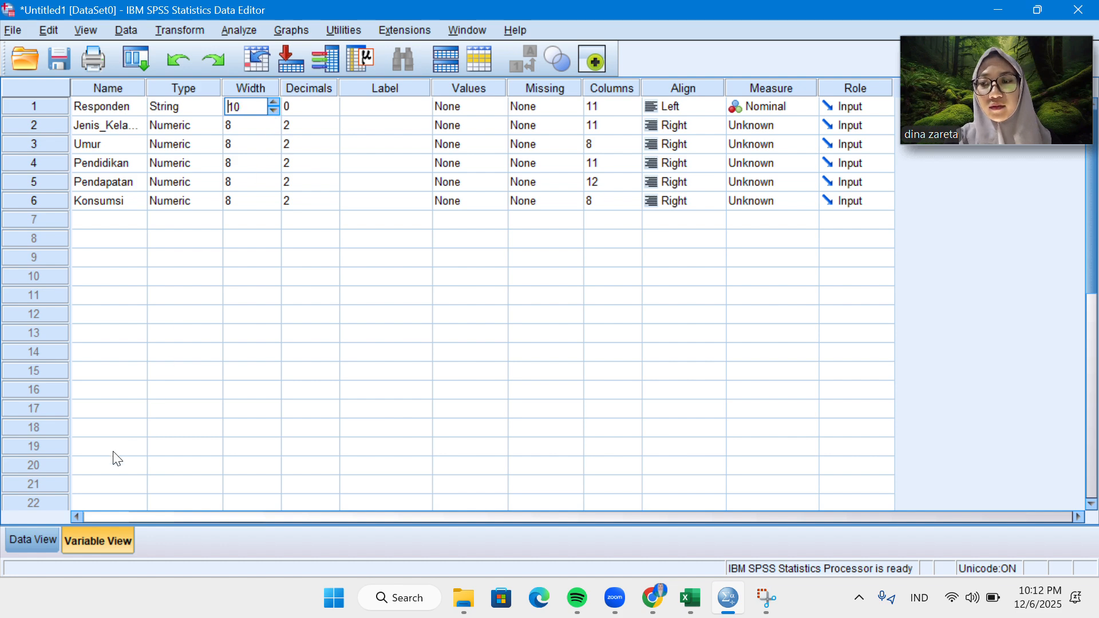
Check how the respondent names fit the new width in the data sheet, and return to the variable definitions.
click(34, 541)
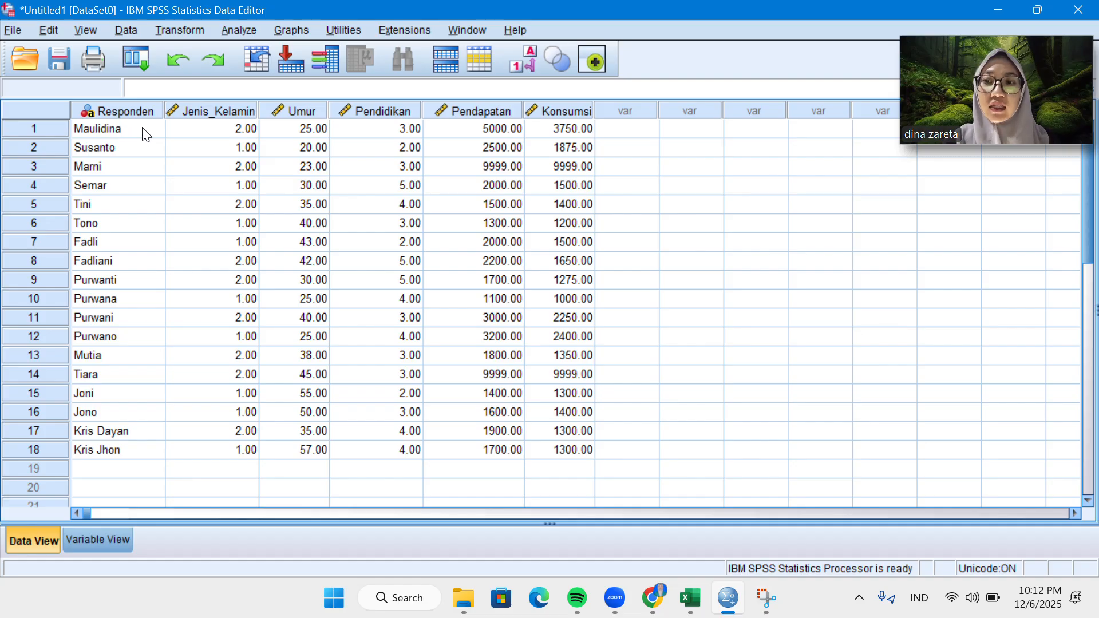
click(101, 542)
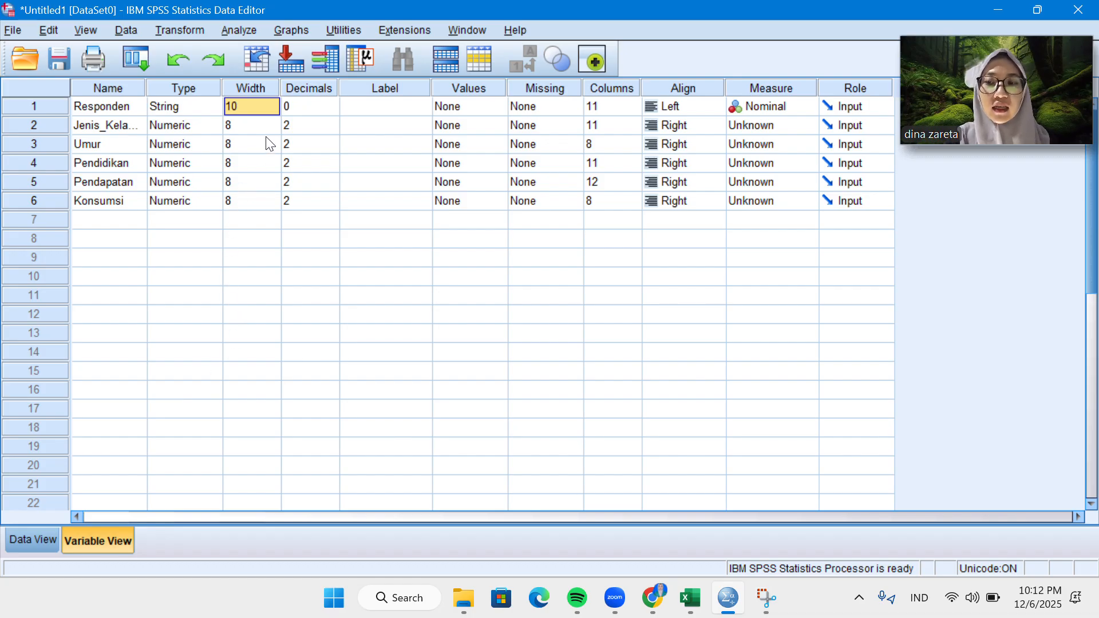
click(44, 541)
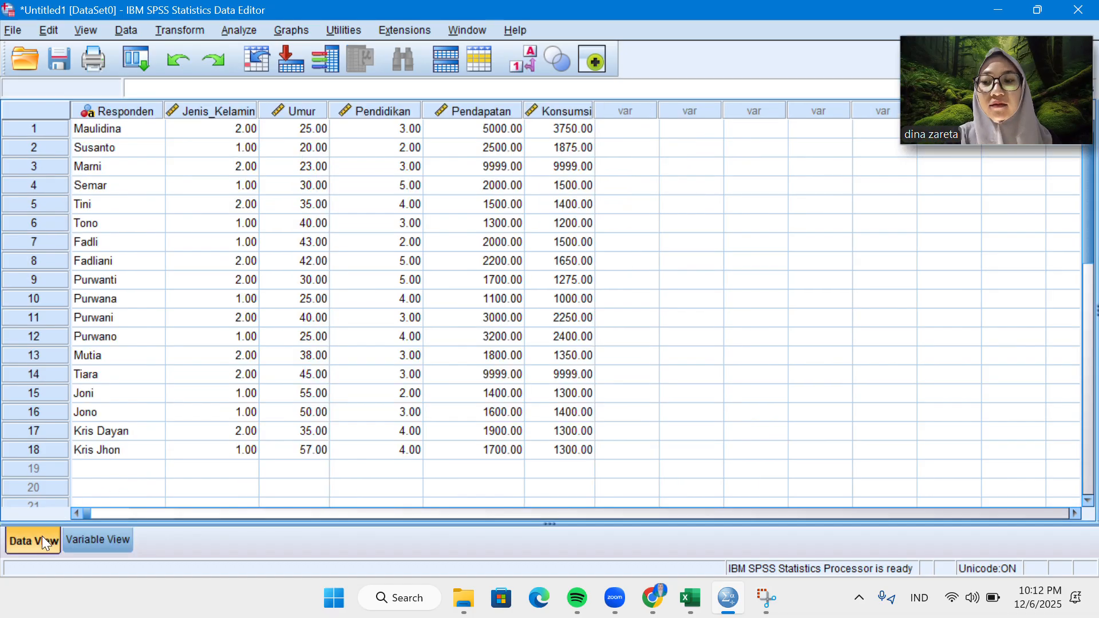
click(118, 540)
Set the width of the Jenis_Kelamin and Umur variables to 10.
click(256, 123)
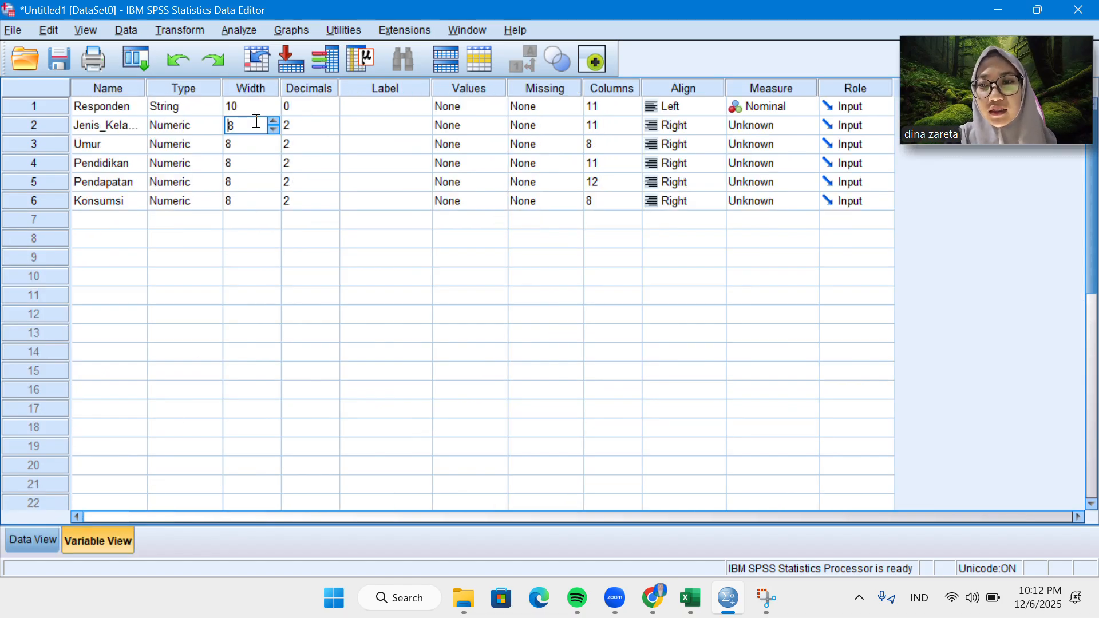
click(274, 129)
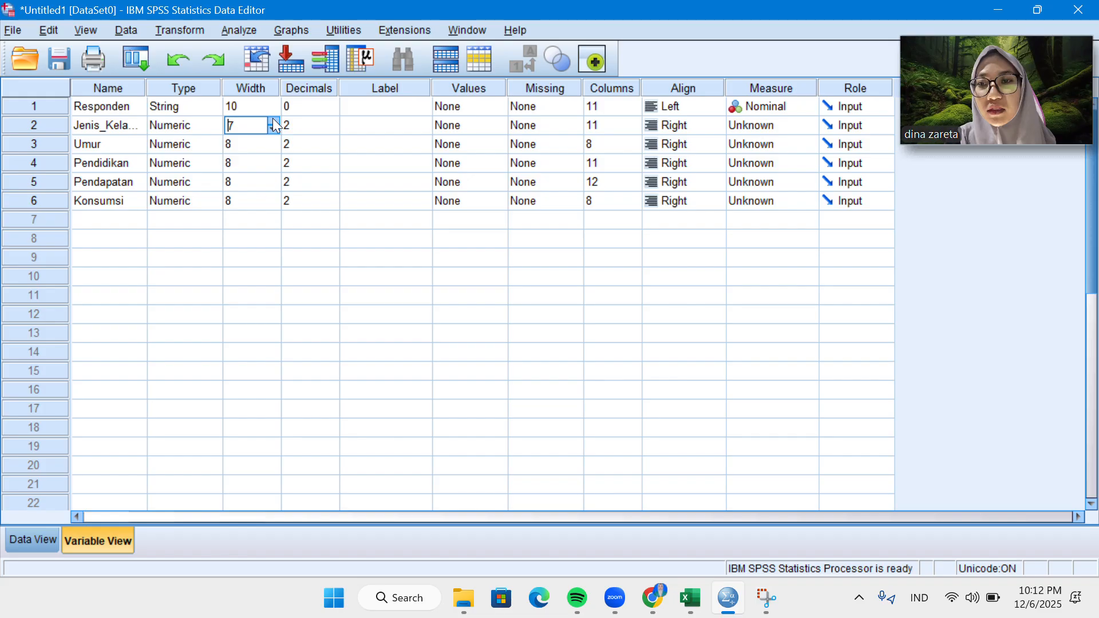
click(274, 120)
click(274, 121)
click(274, 121)
click(274, 144)
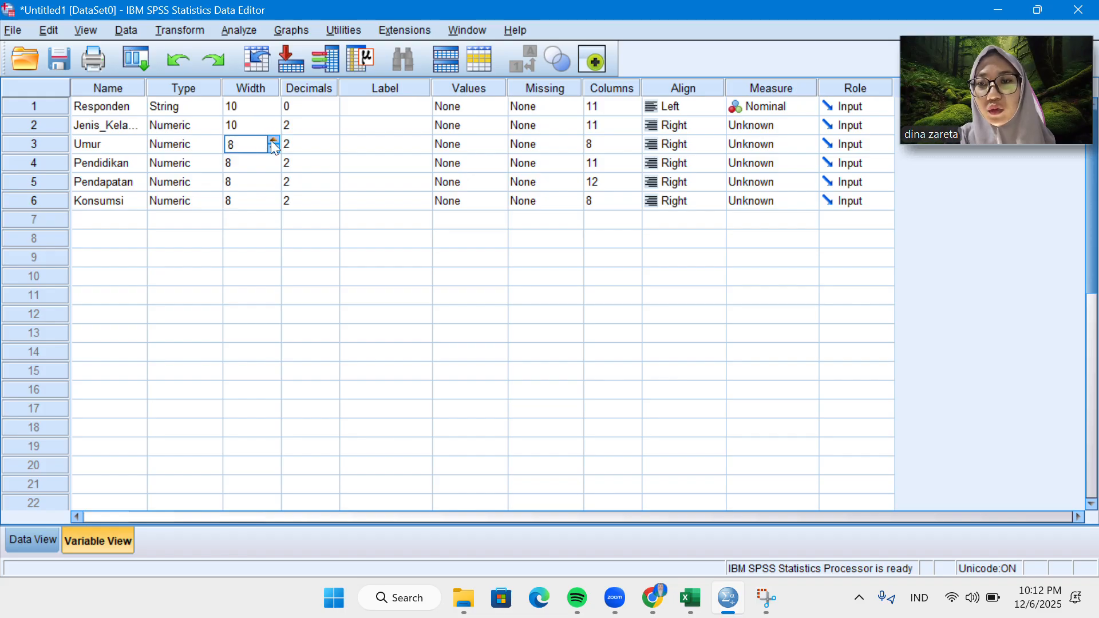
click(274, 142)
click(274, 142)
Set the width of the Pendidikan, Pendapatan and Konsumsi variables to 10.
click(274, 163)
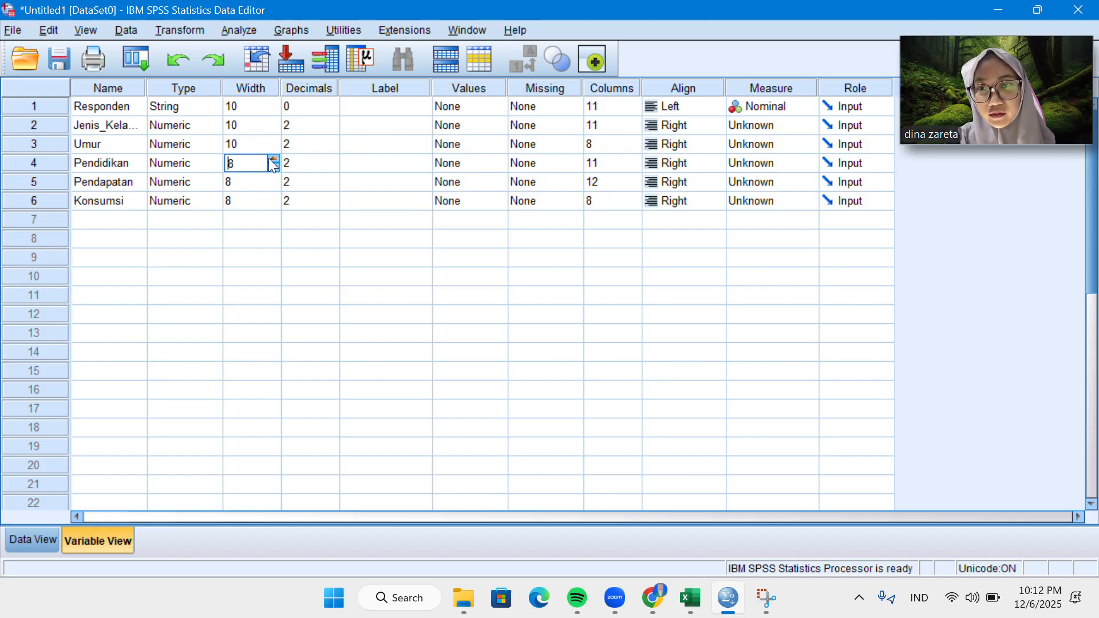
click(274, 160)
click(274, 160)
click(265, 180)
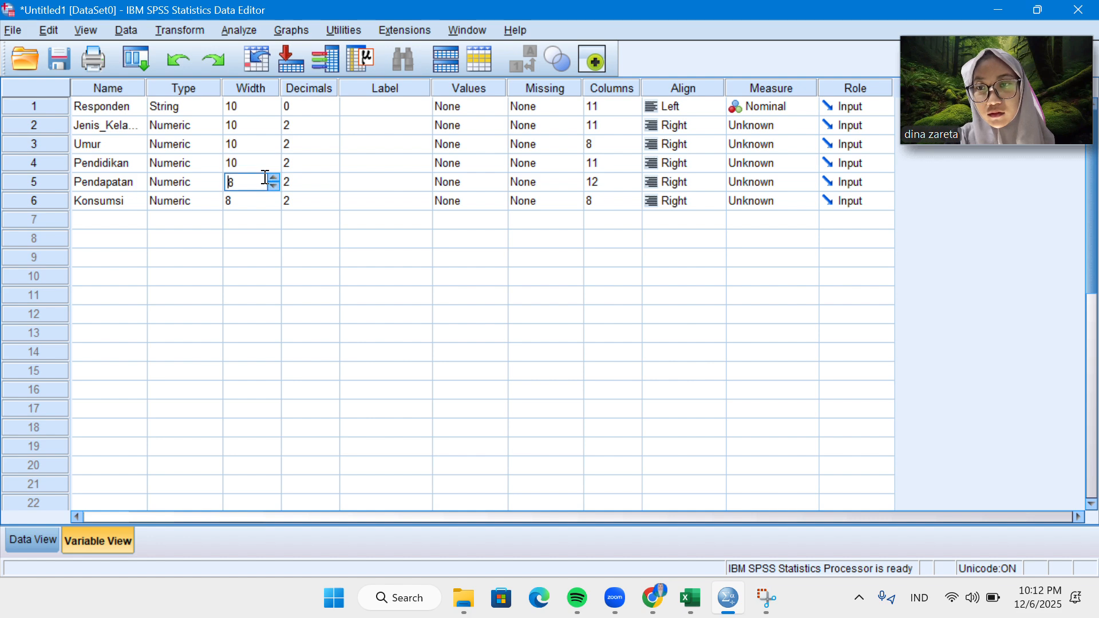
click(274, 178)
click(274, 178)
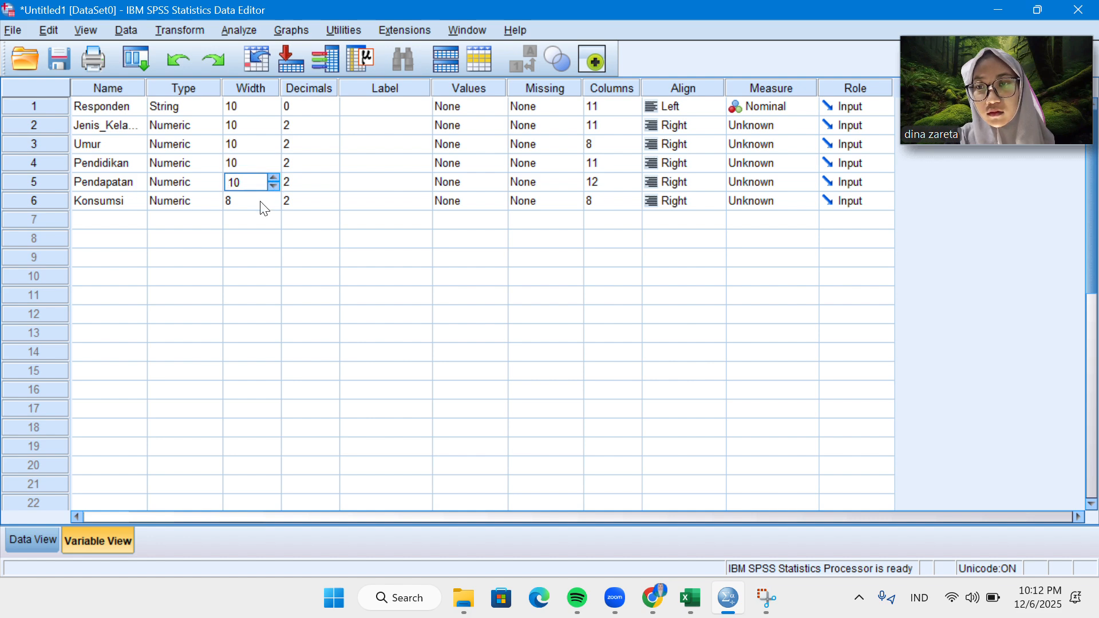
click(263, 208)
click(276, 194)
click(276, 194)
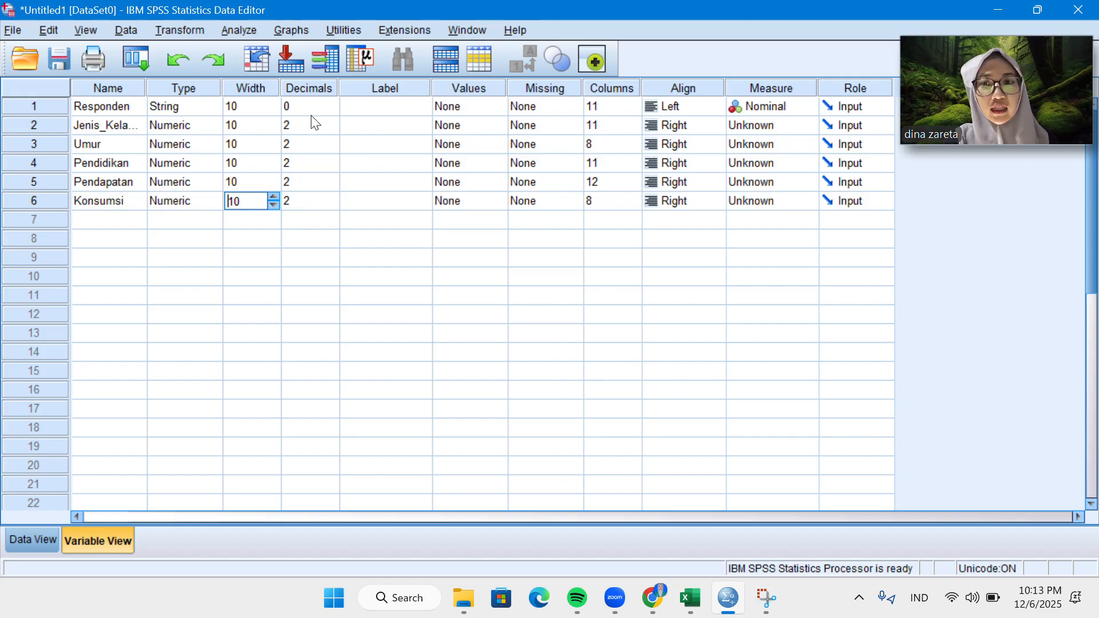
Review the decimals in the data sheet, and set the decimals of the Jenis_Kelamin and Umur variables to 0.
click(36, 539)
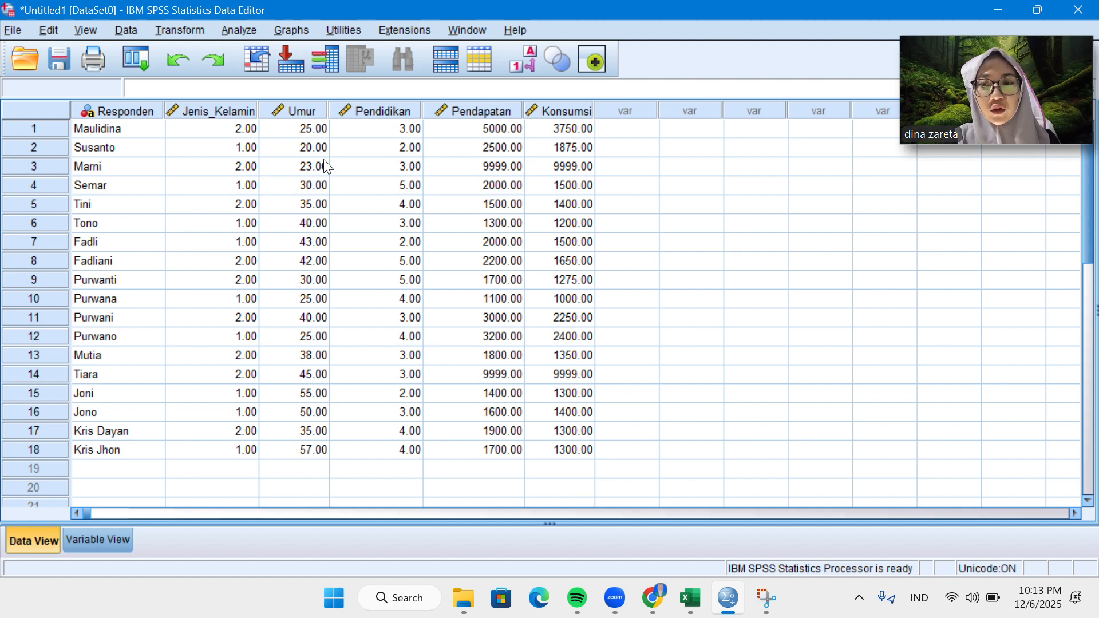
click(113, 542)
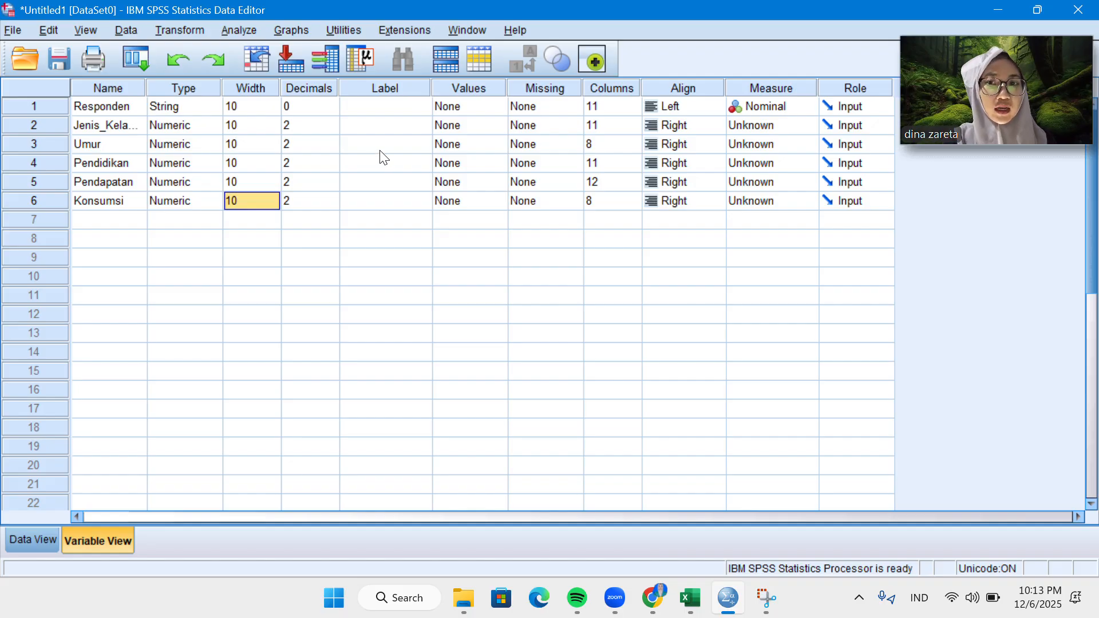
click(319, 125)
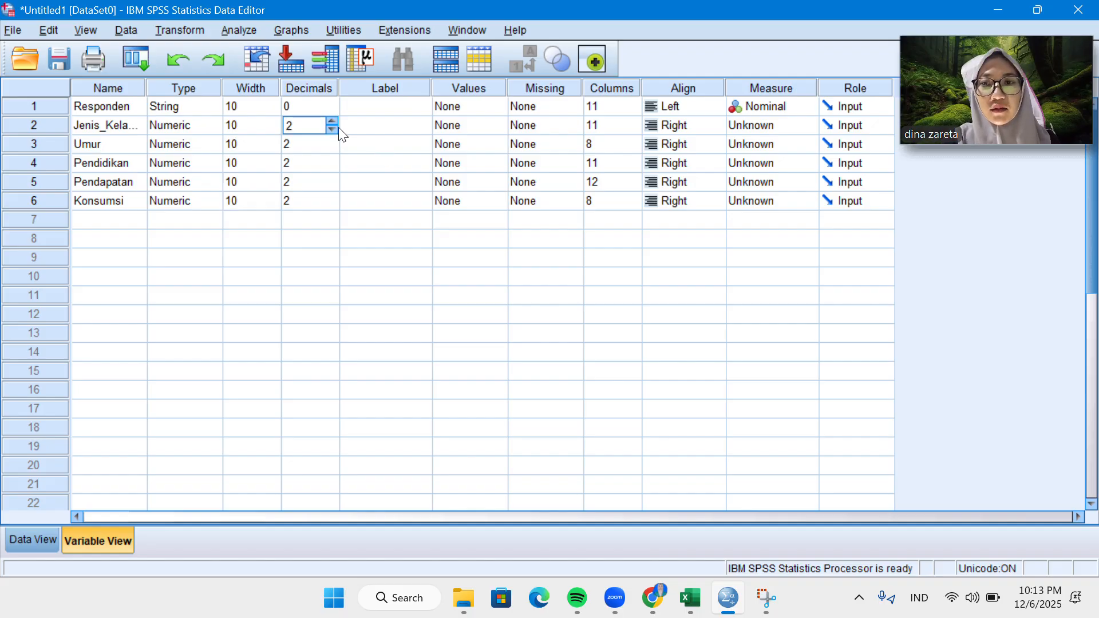
click(330, 132)
click(331, 132)
click(329, 145)
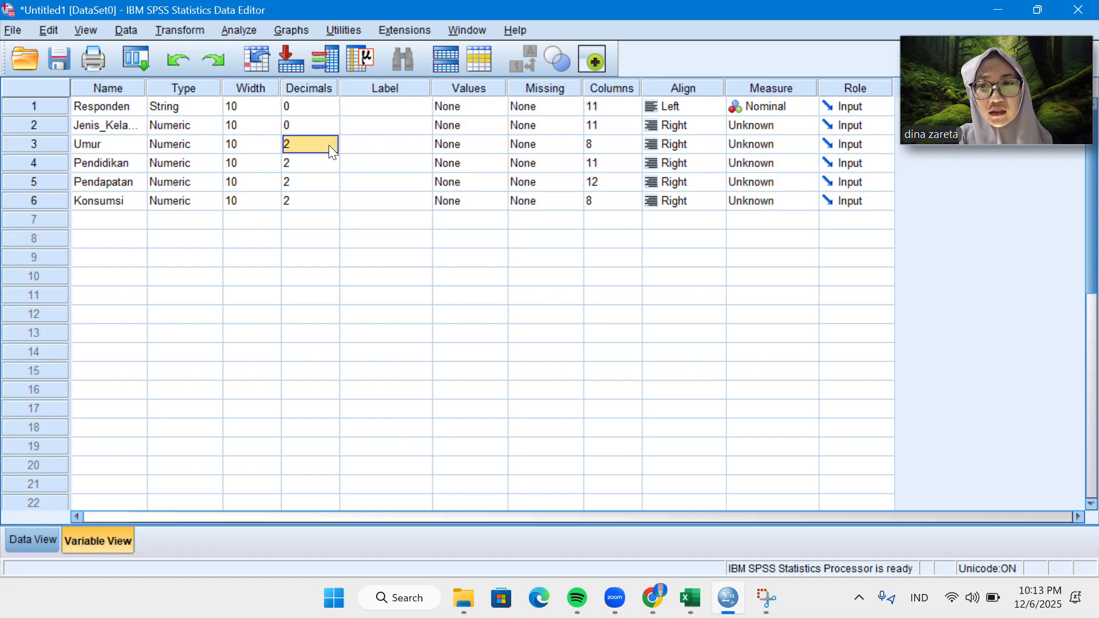
click(329, 146)
click(332, 148)
click(332, 148)
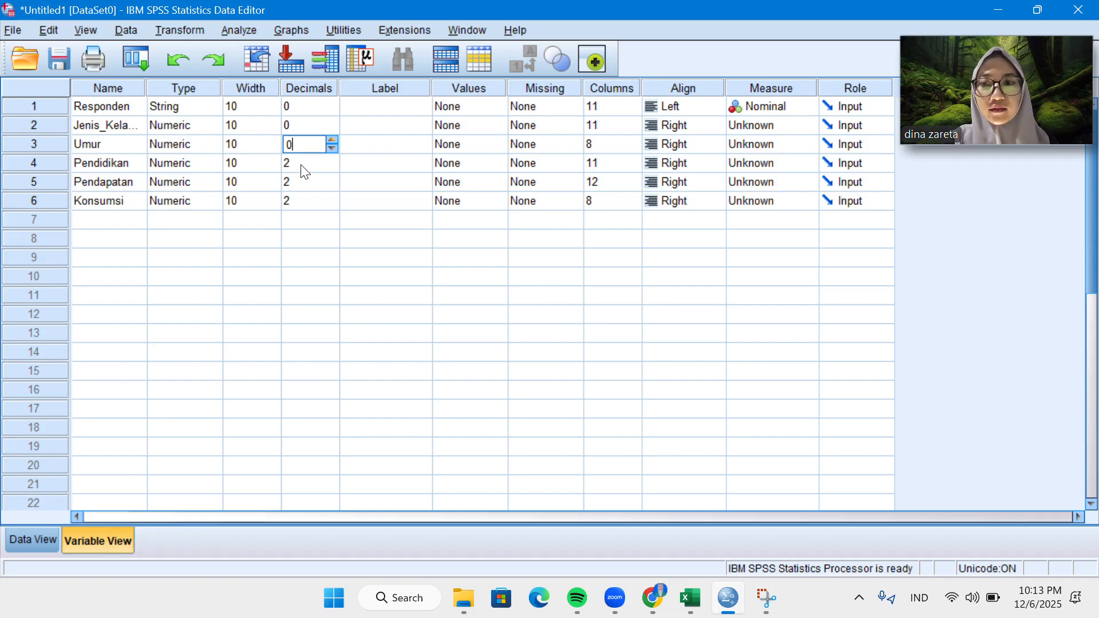
Set the decimals of the Pendidikan and Pendapatan variables to 0.
click(286, 163)
text(0)
double_click(286, 181)
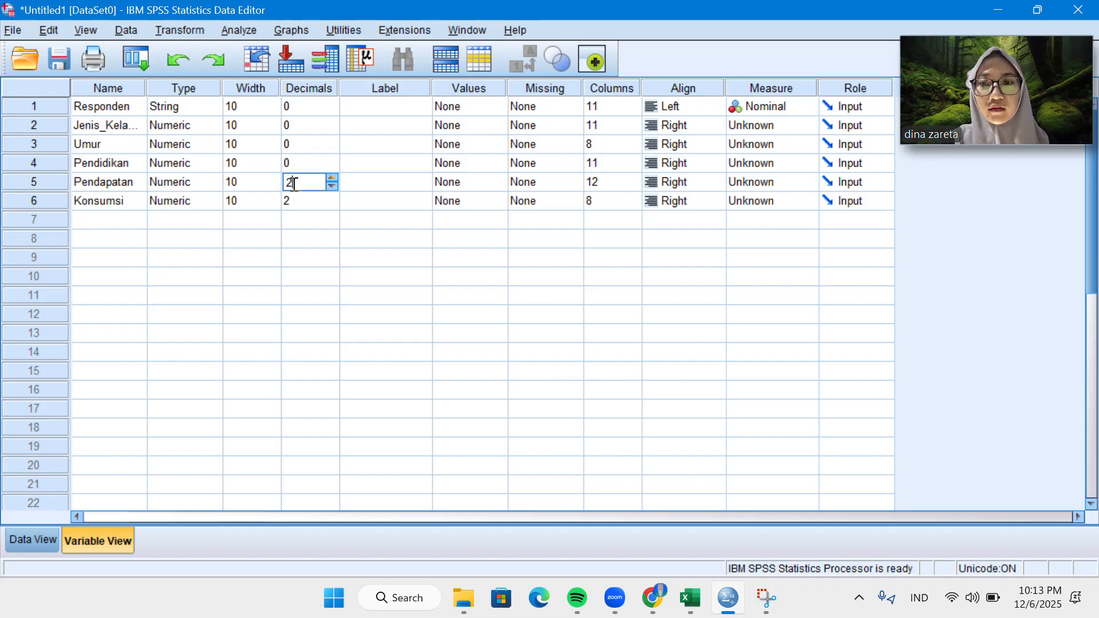
text(0)
key(BackSpace)
key(BackSpace)
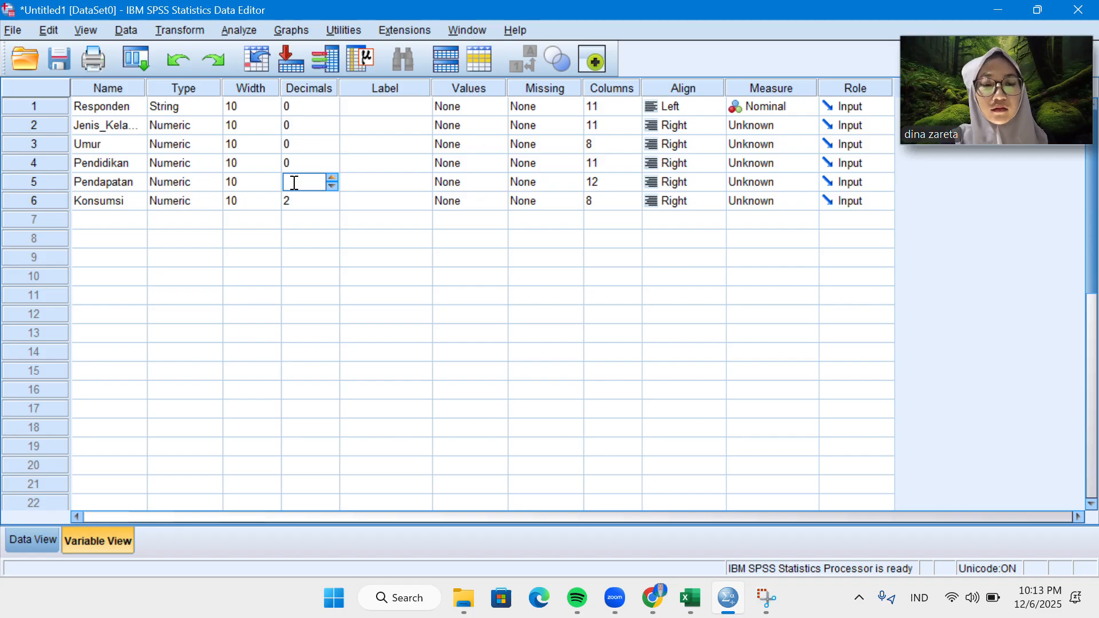
text(0)
Set the decimals of the Konsumsi variable to 0.
click(294, 201)
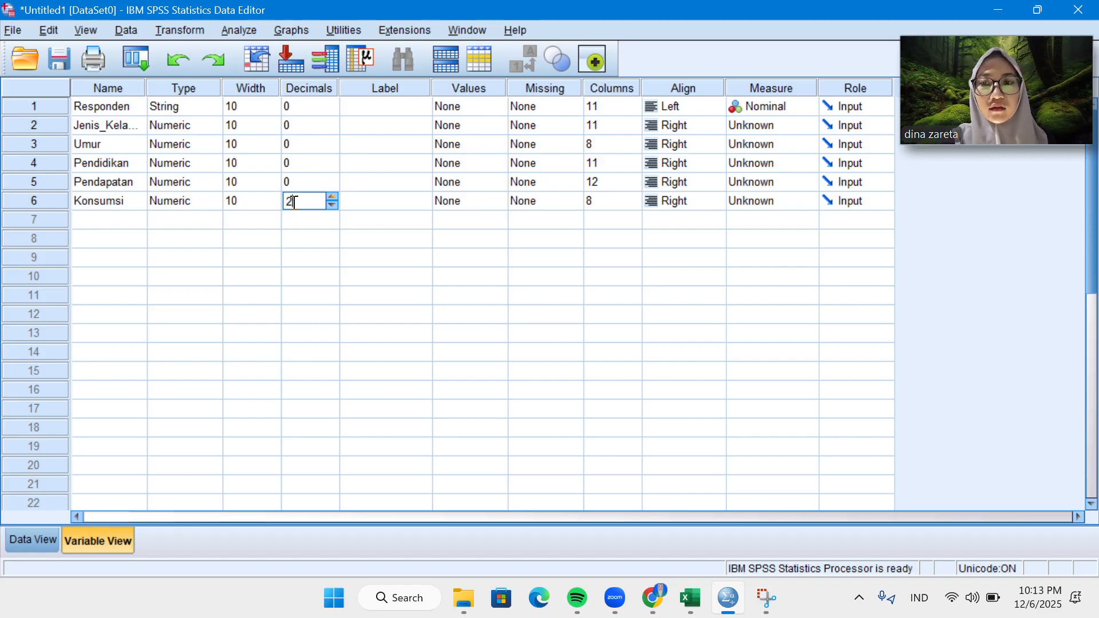
text(0)
key(BackSpace)
key(BackSpace)
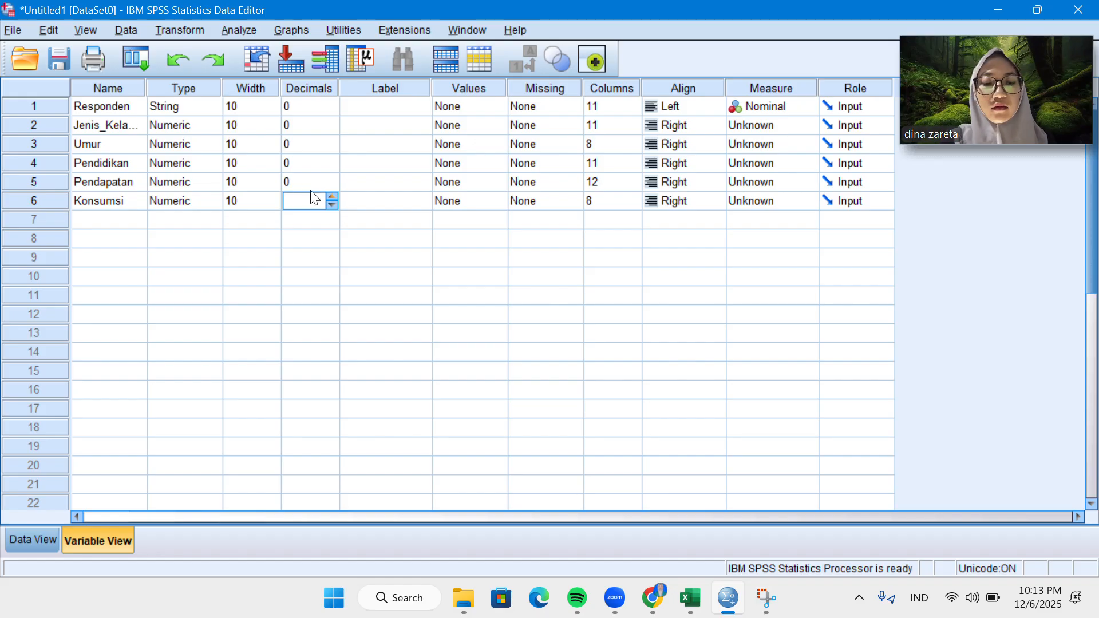
text(0)
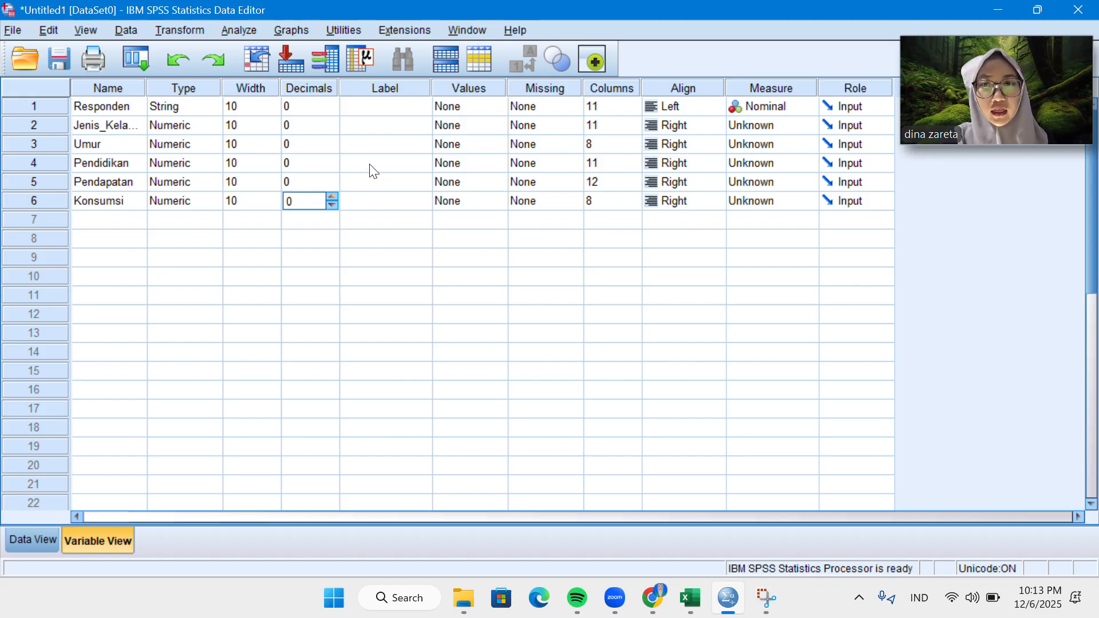
Check the number format and the Jenis_Kelamin codes in the data sheet, and return to the variable definitions.
click(45, 532)
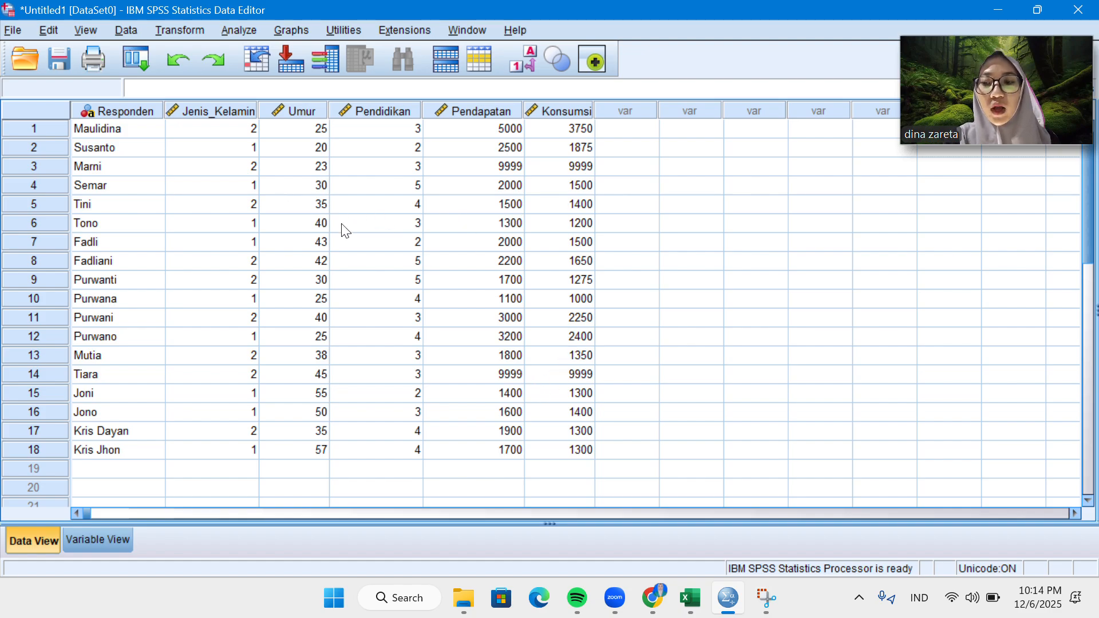
click(89, 538)
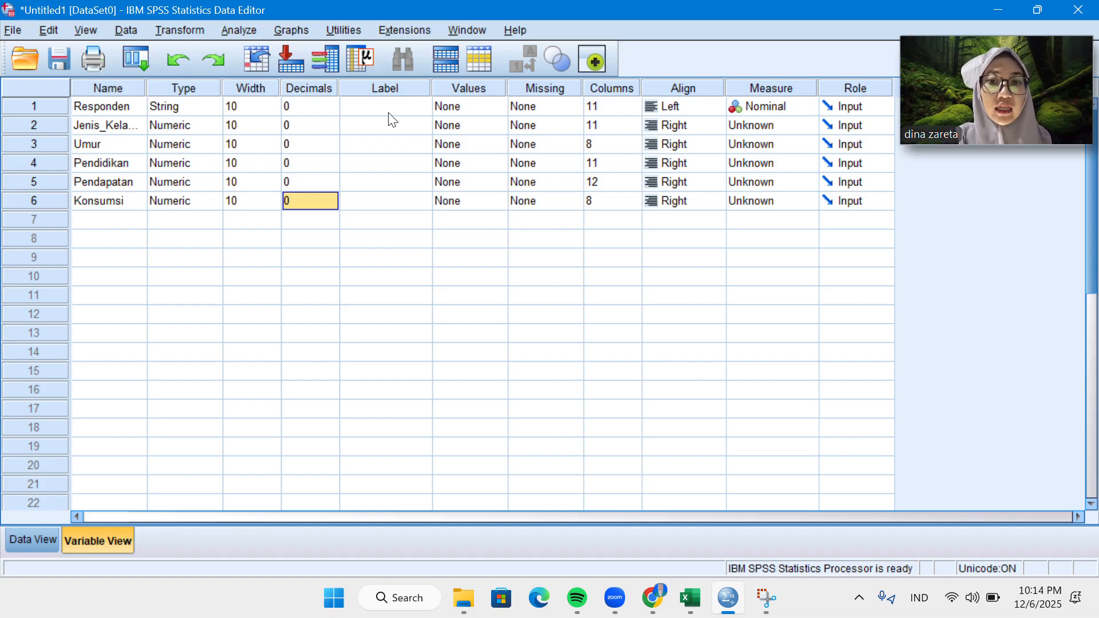
click(480, 113)
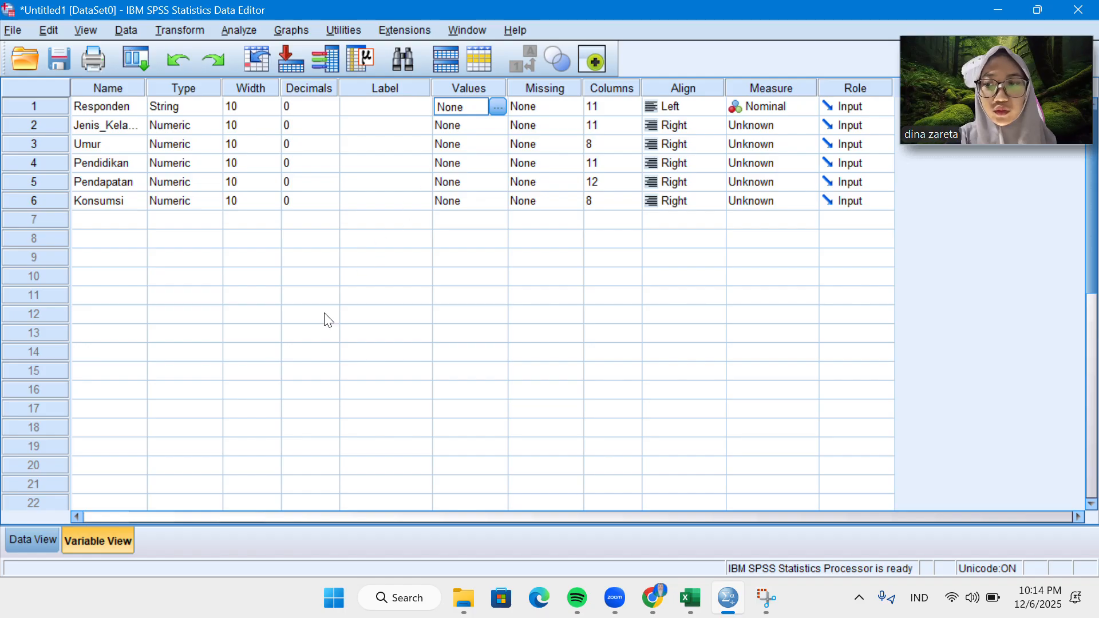
click(53, 534)
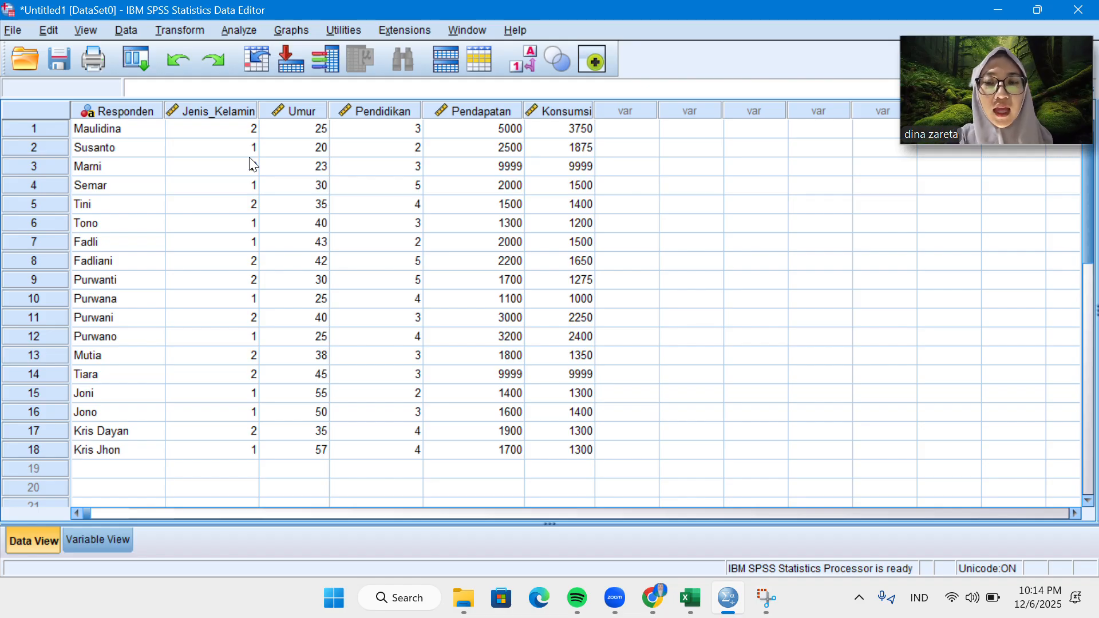
click(116, 541)
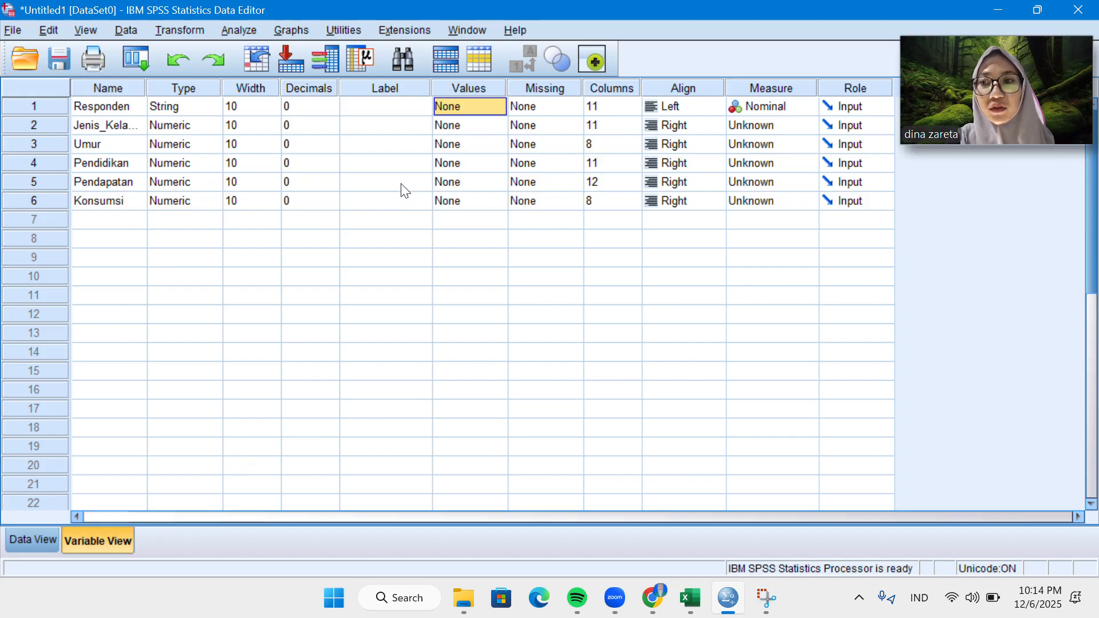
Add a value label for the Jenis_Kelamin variable that assigns Laki-laki to value 1.
click(484, 127)
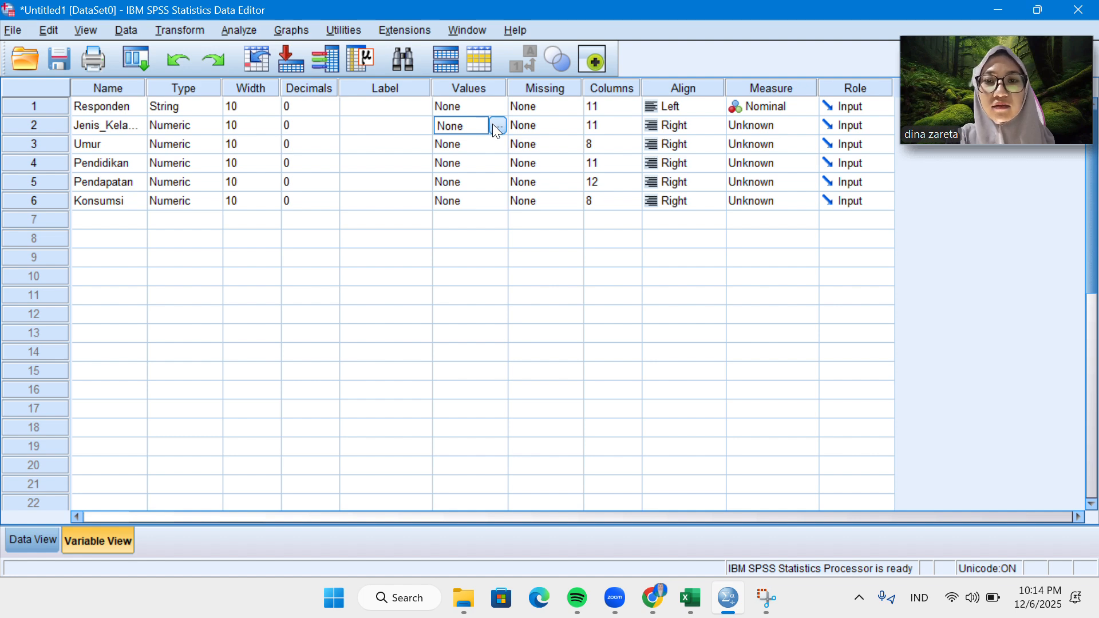
click(497, 125)
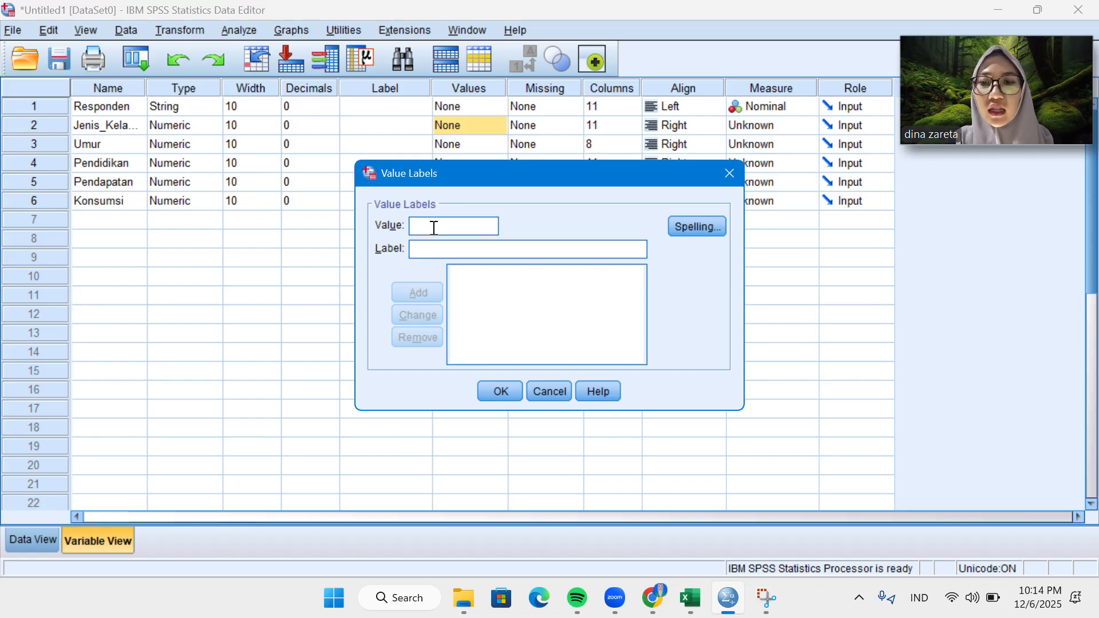
text(1)
click(426, 250)
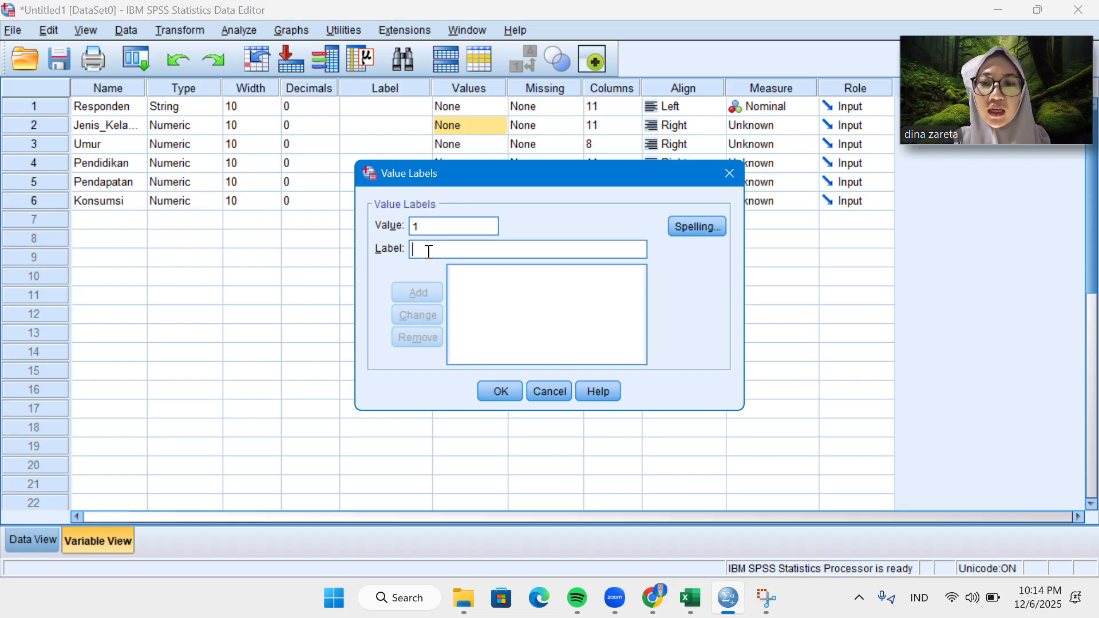
key(Caps_Lock)
text(L)
key(Caps_Lock)
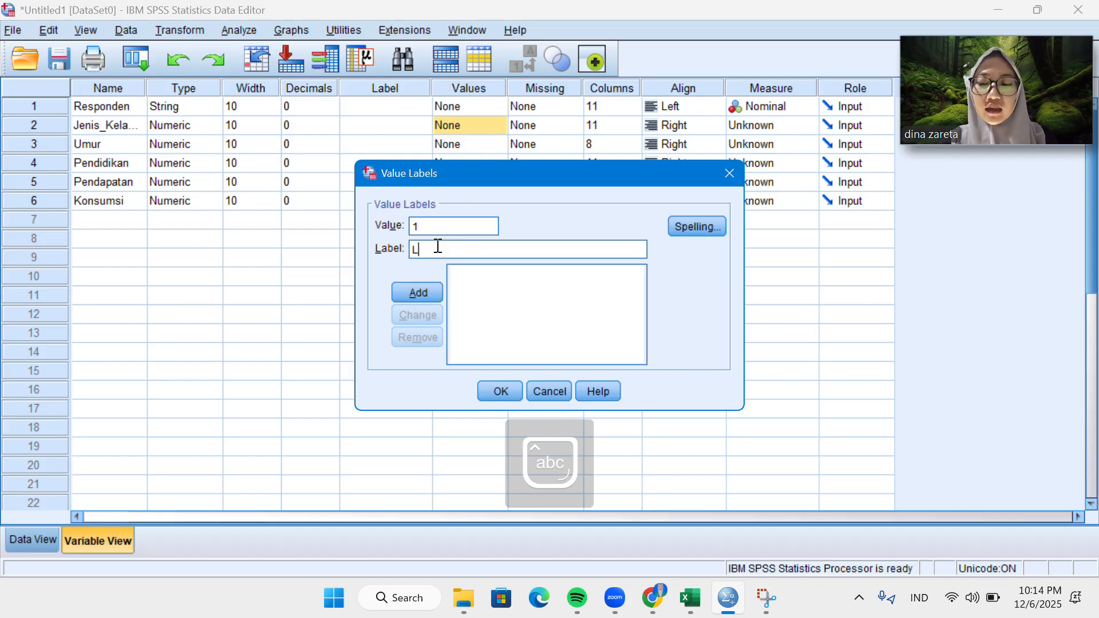
text(aki-)
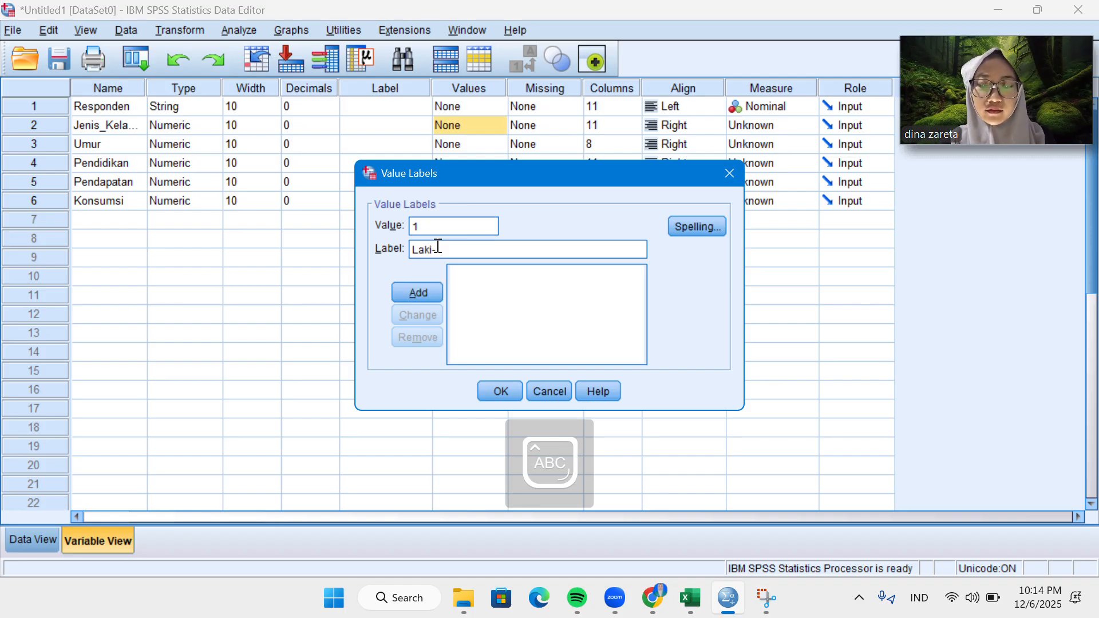
text(laki)
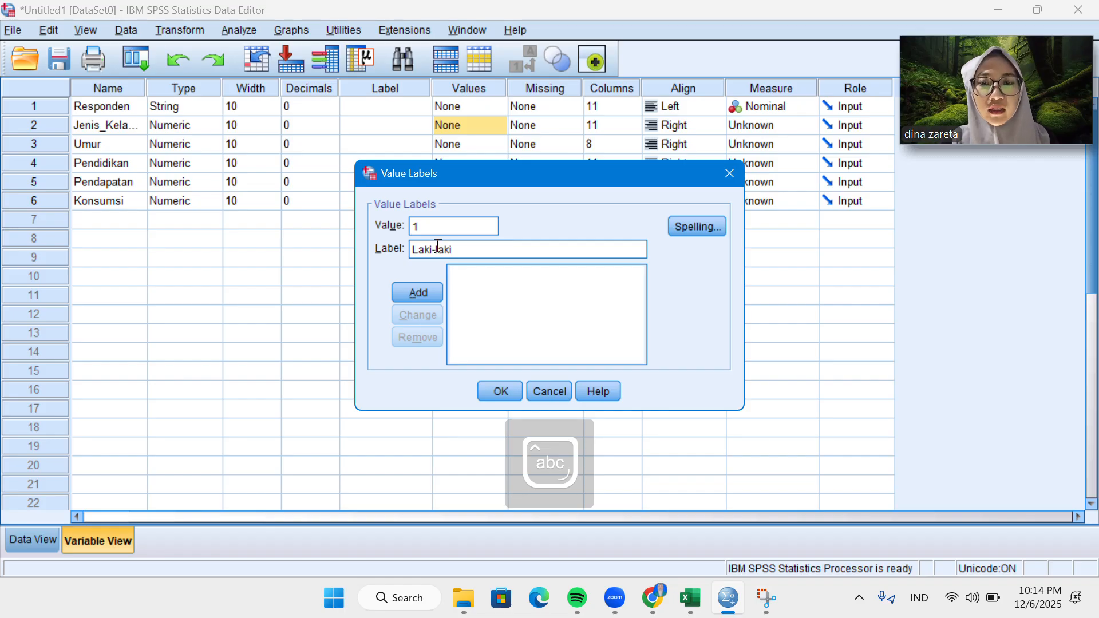
click(431, 289)
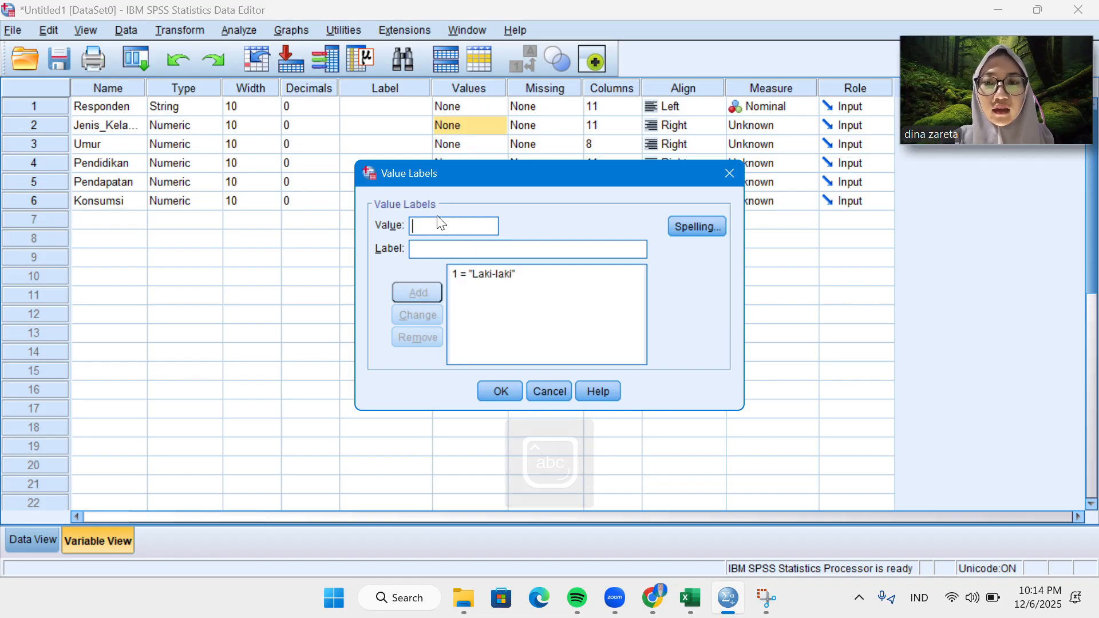
Add the label Perempuan for value 2 of Jenis_Kelamin, apply the value labels and return to the data sheet.
text(2)
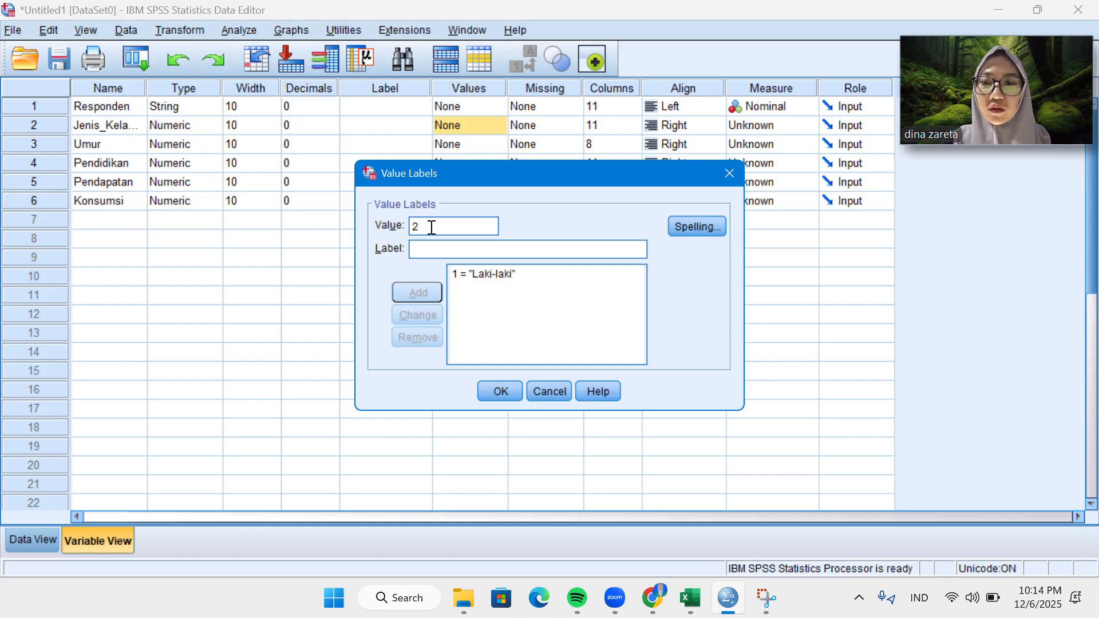
click(427, 249)
text(Pe)
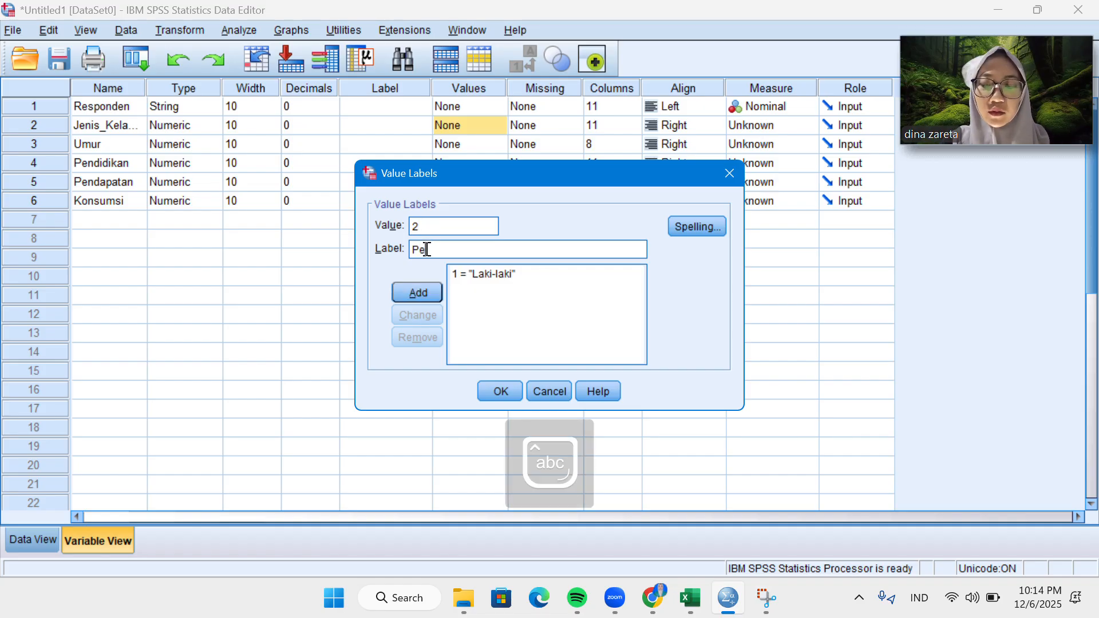
text(rempuan)
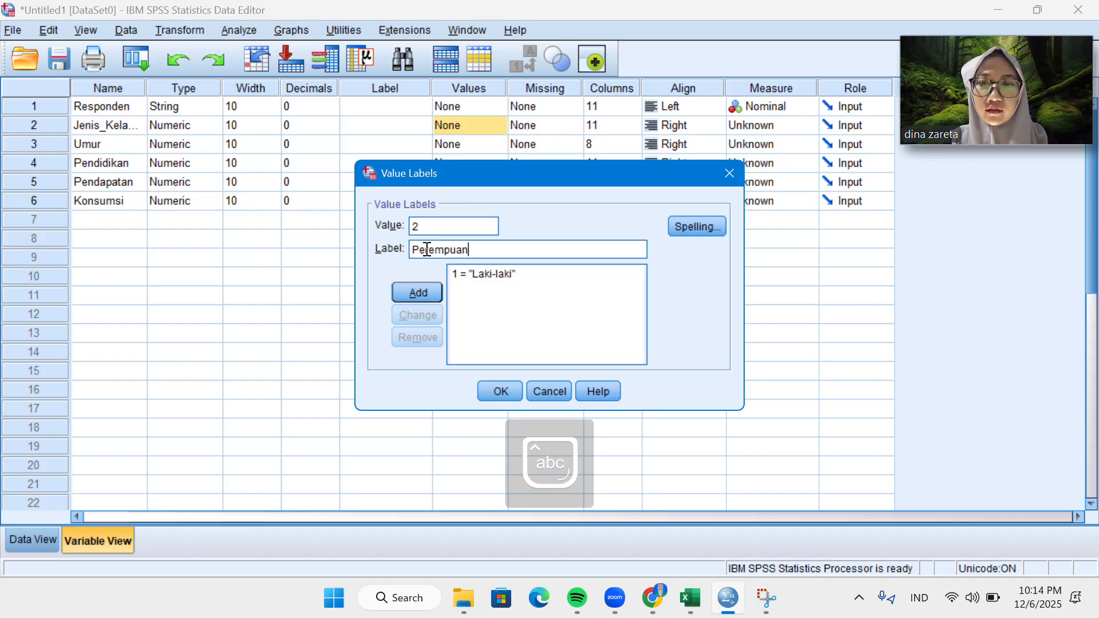
click(408, 293)
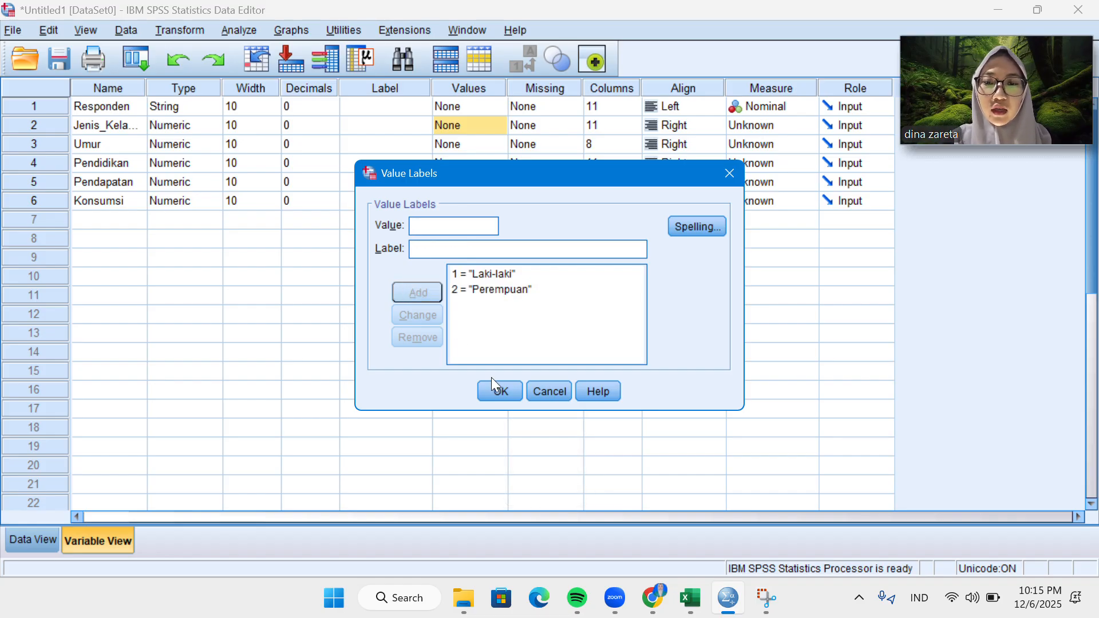
click(496, 391)
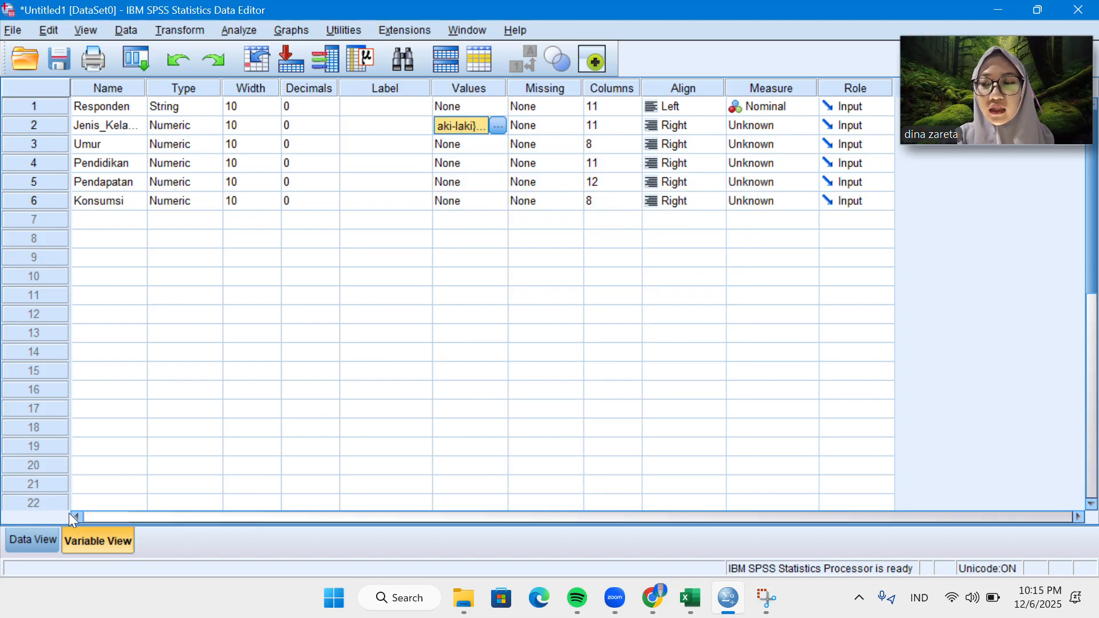
click(36, 541)
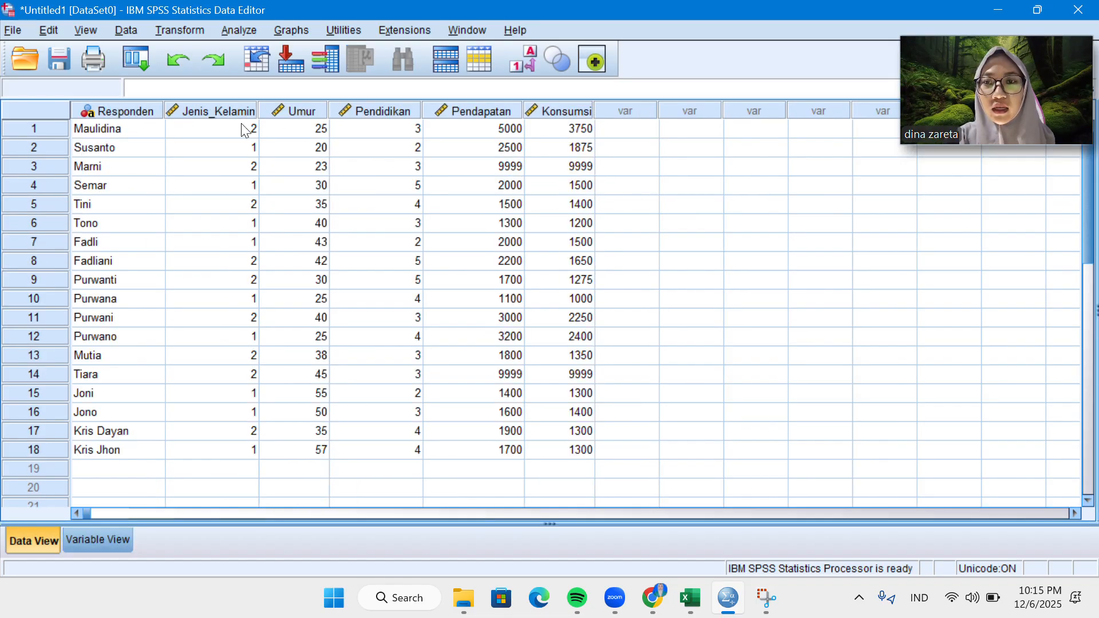
Switch the data sheet between codes and value labels to compare the Jenis_Kelamin entries, checking them against the variable definitions.
click(523, 62)
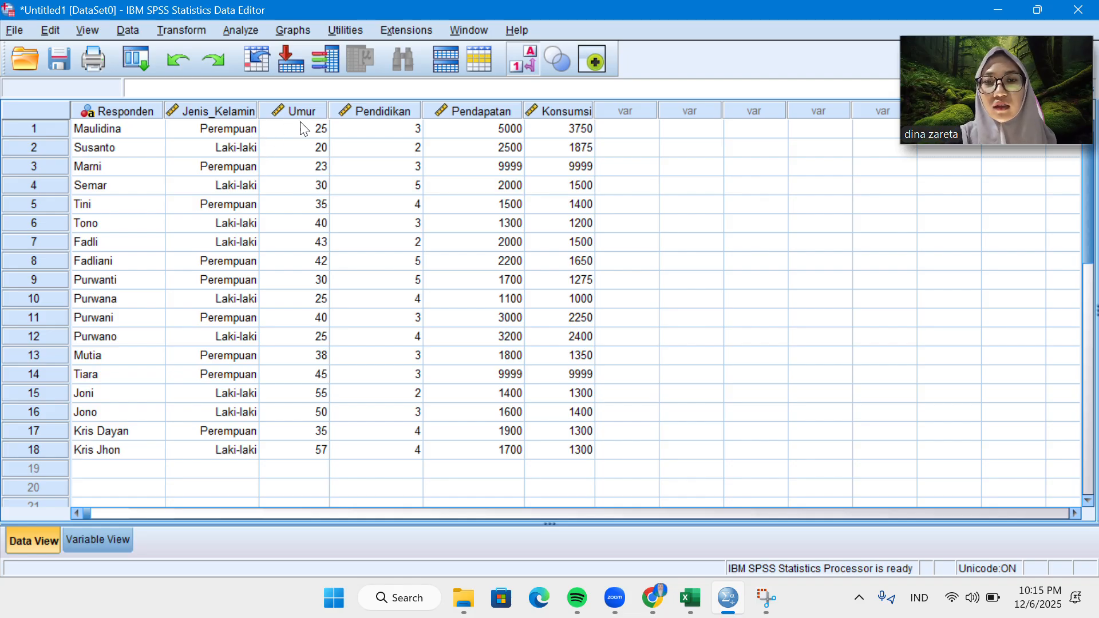
click(517, 71)
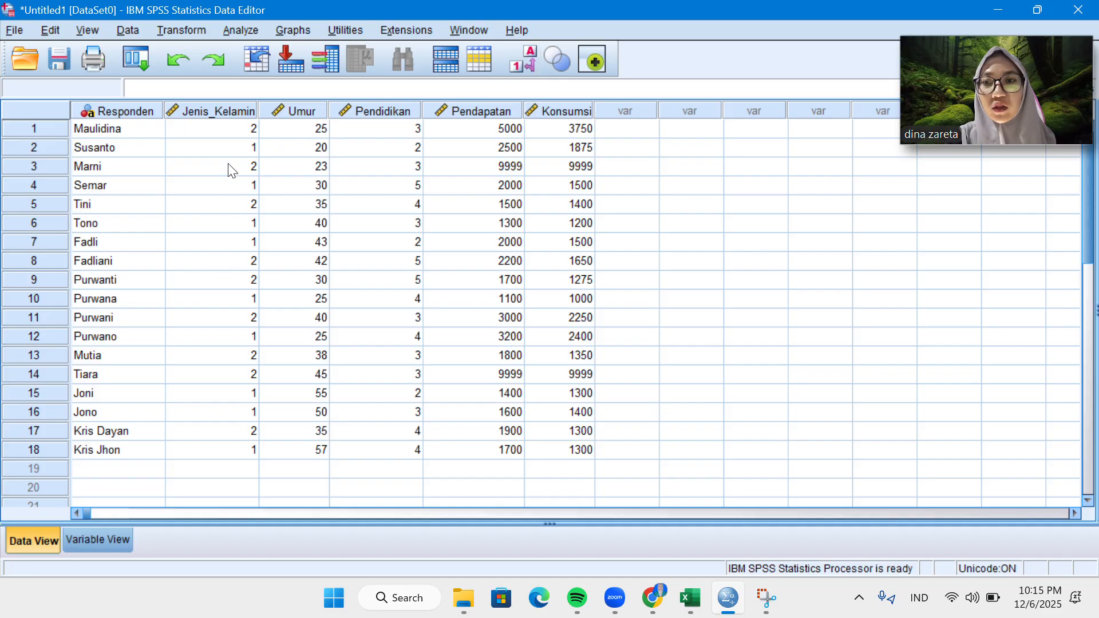
click(94, 541)
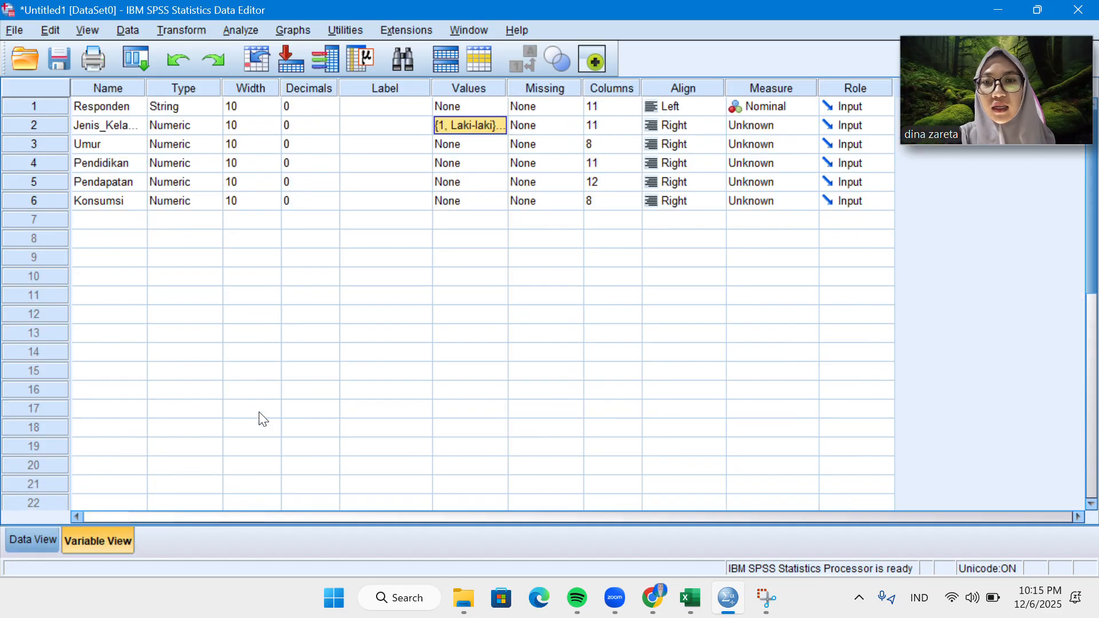
click(47, 541)
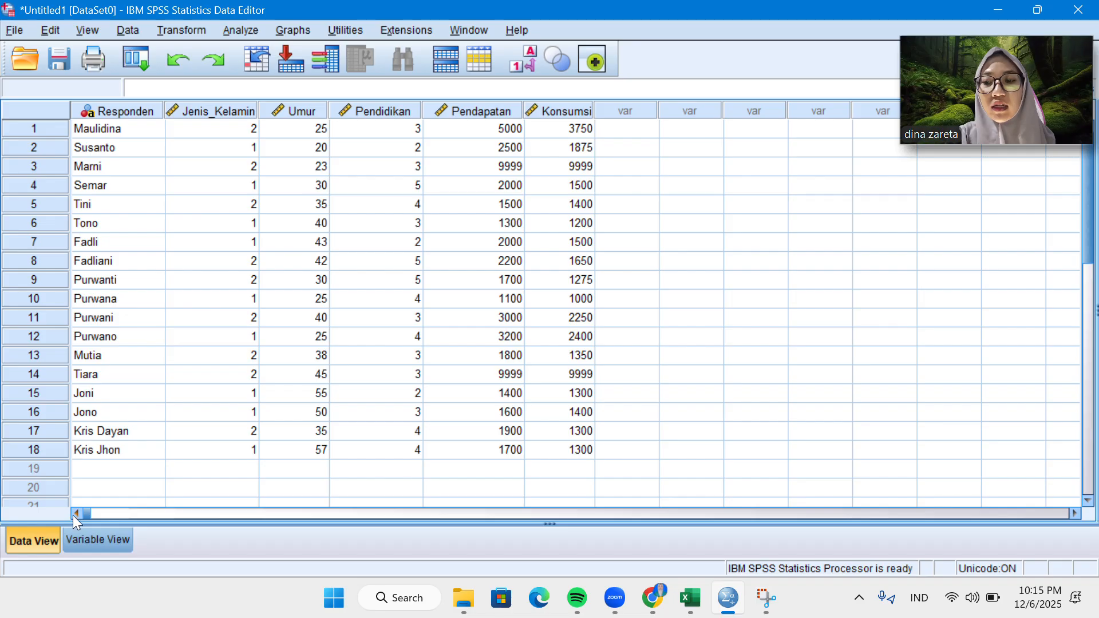
click(532, 65)
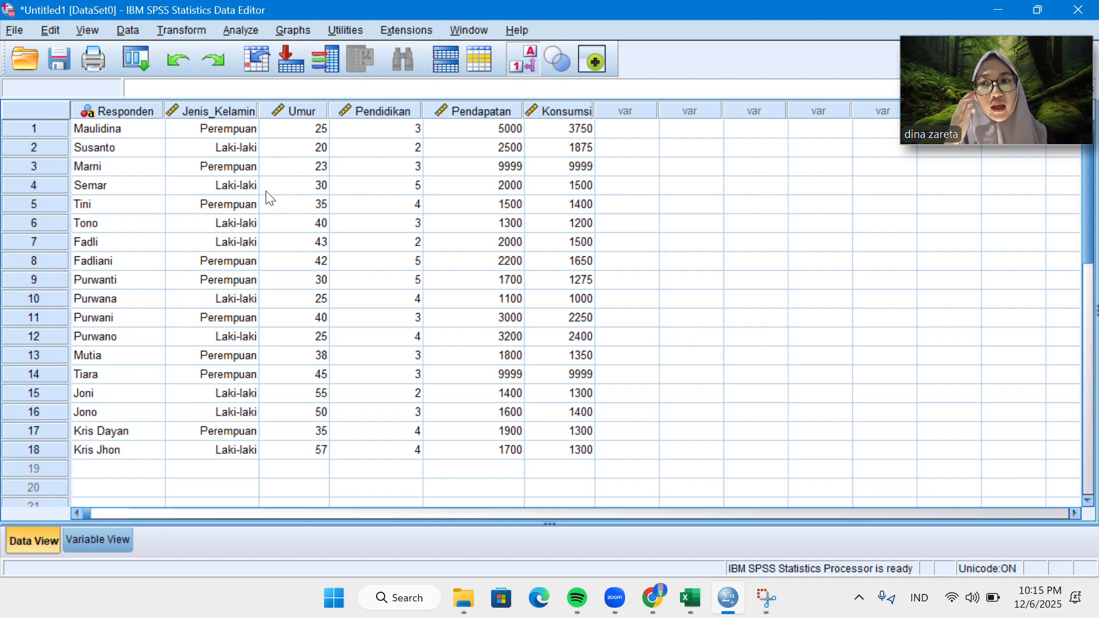
click(108, 538)
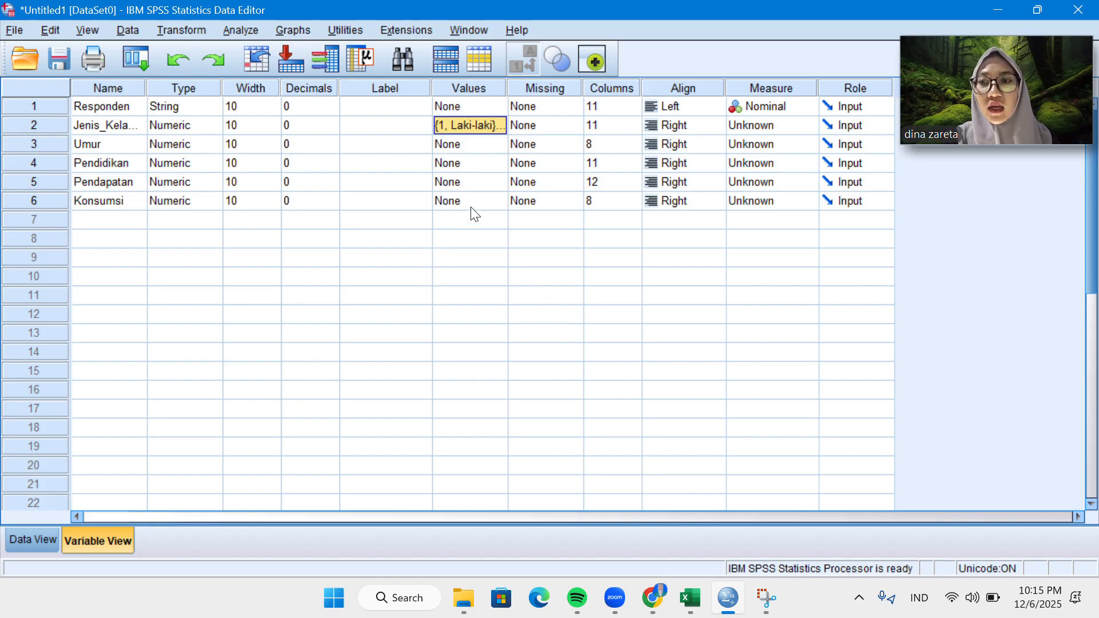
click(43, 533)
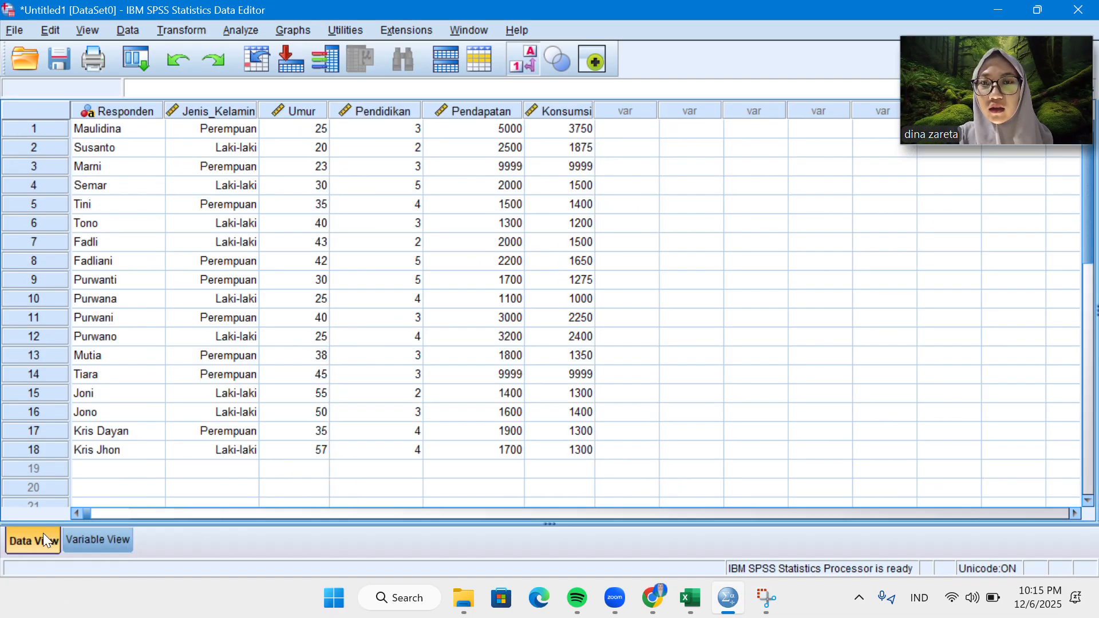
click(108, 542)
click(465, 165)
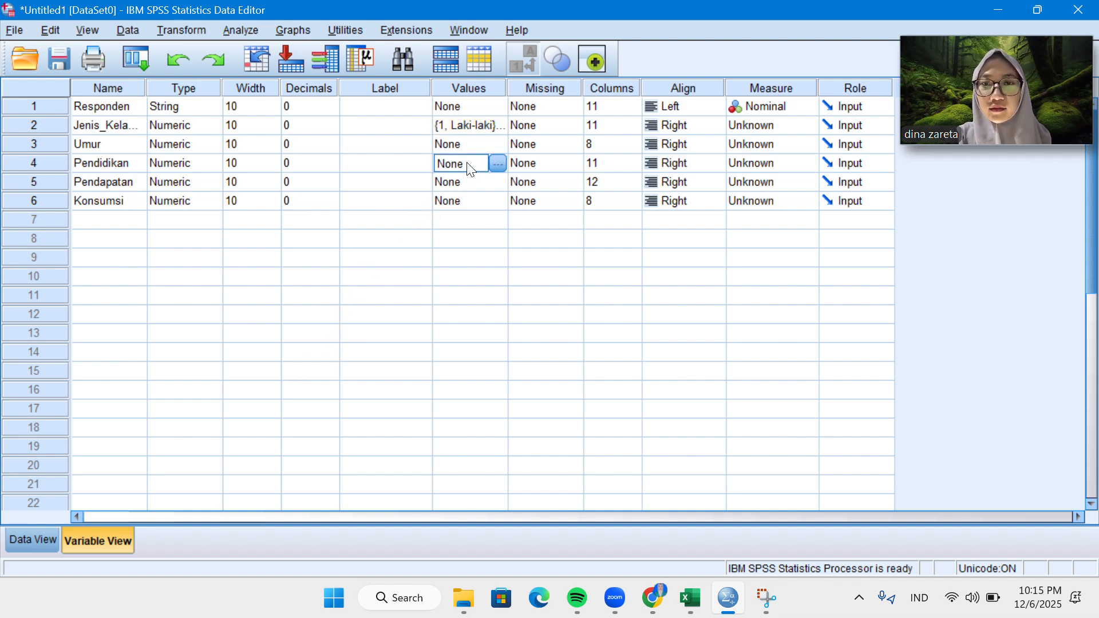
click(497, 163)
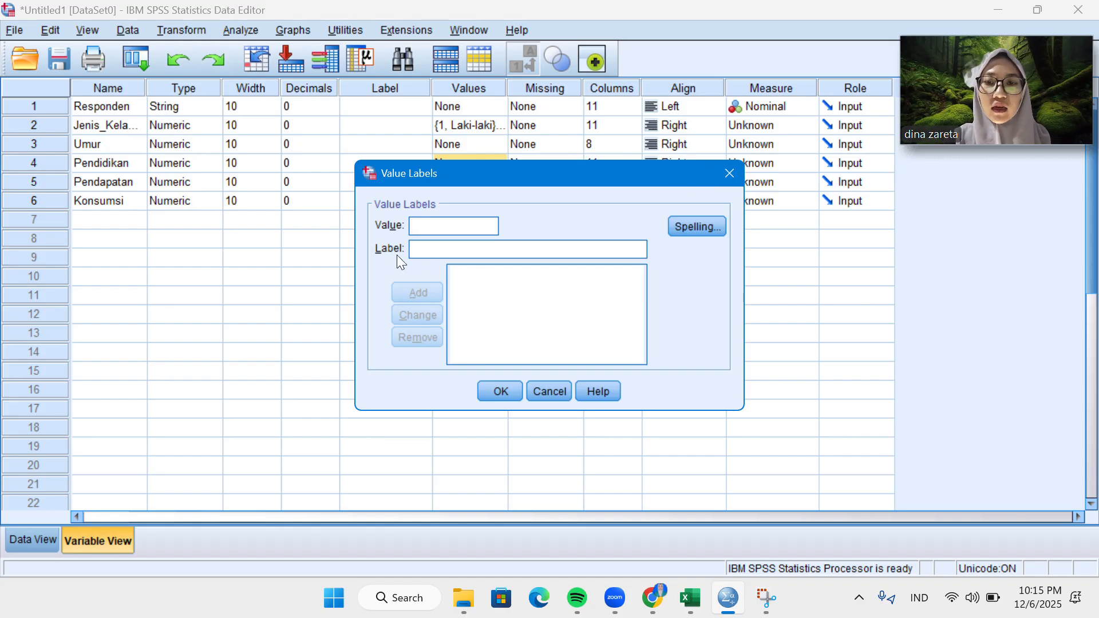
click(729, 173)
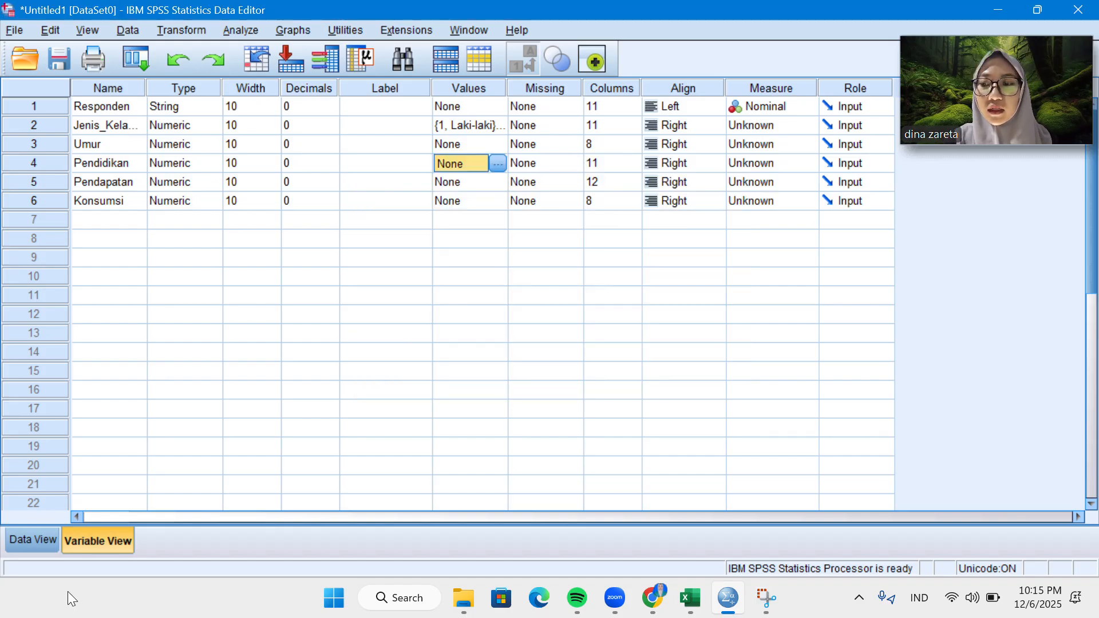
Check the Pendidikan codes in the data sheet and add a value label for that variable assigning SD to value 1.
click(33, 540)
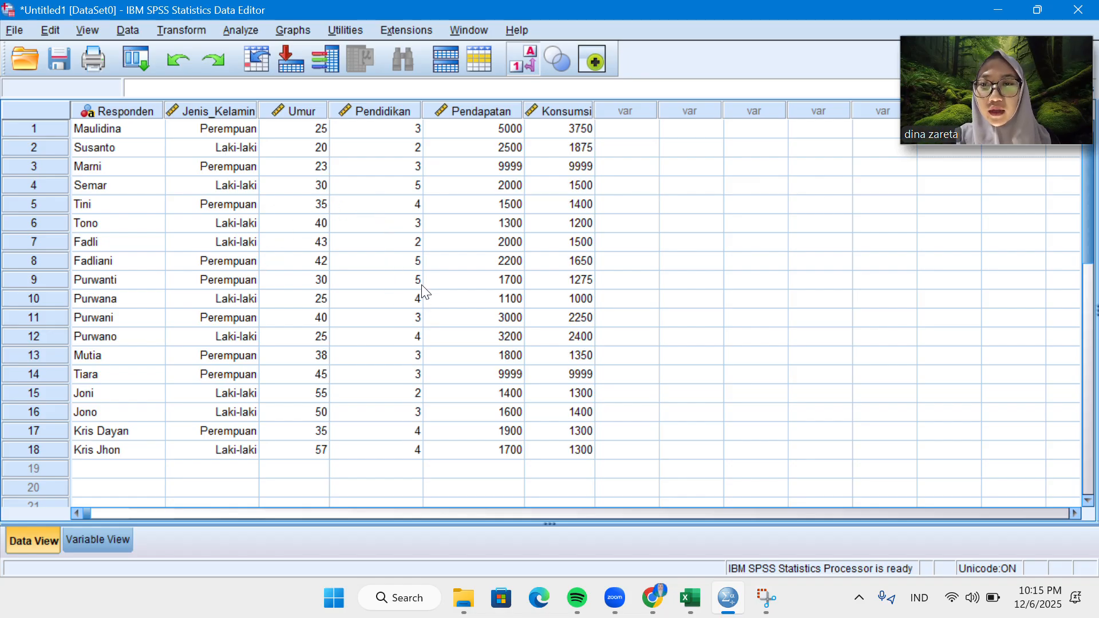
click(101, 541)
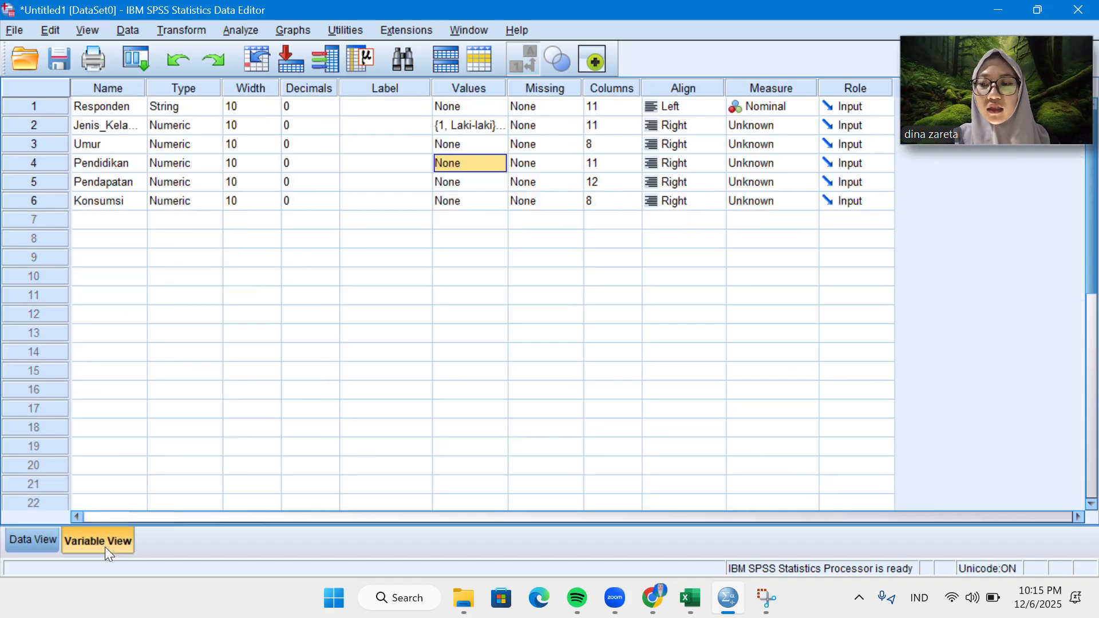
click(463, 162)
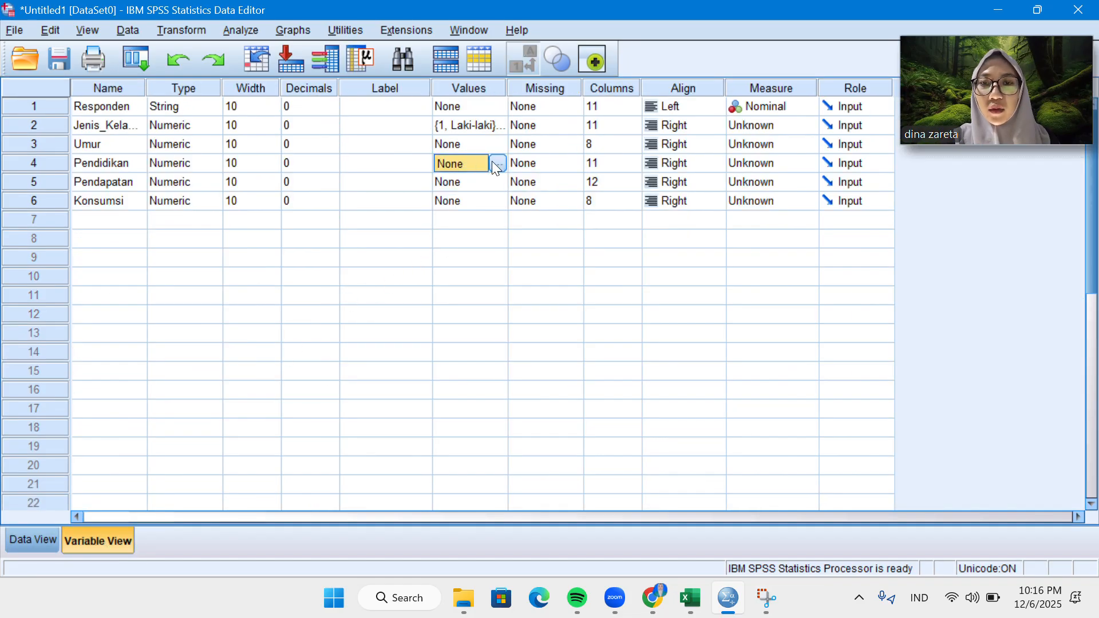
click(496, 165)
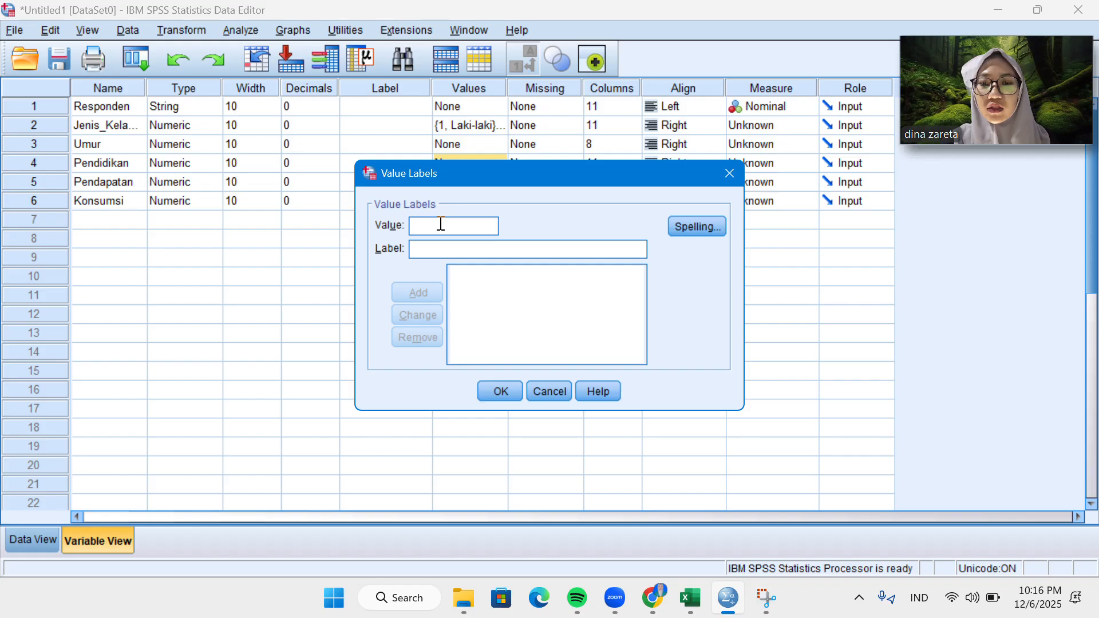
text(1)
click(434, 249)
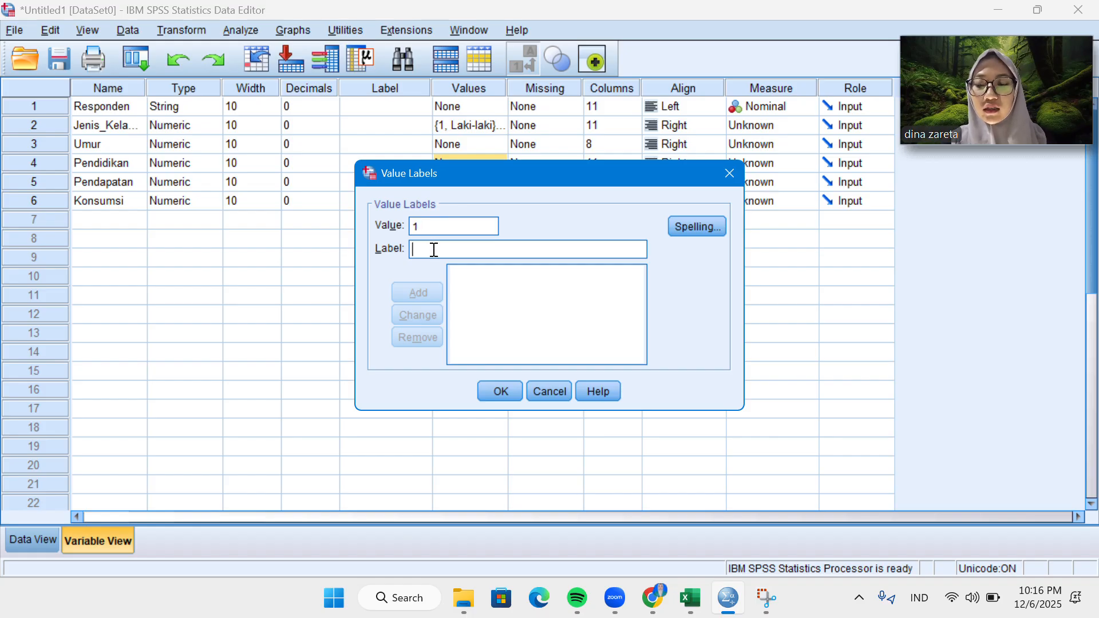
key(Caps_Lock)
text(SD)
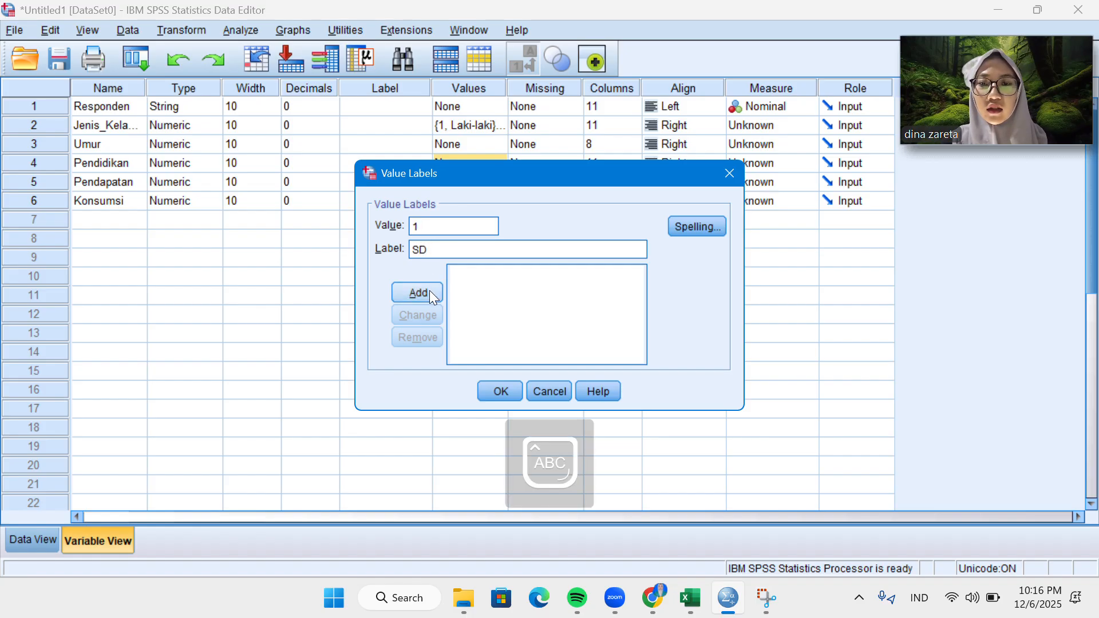
click(430, 290)
Add the label SLTP for value 2 of the Pendidikan variable.
text(2)
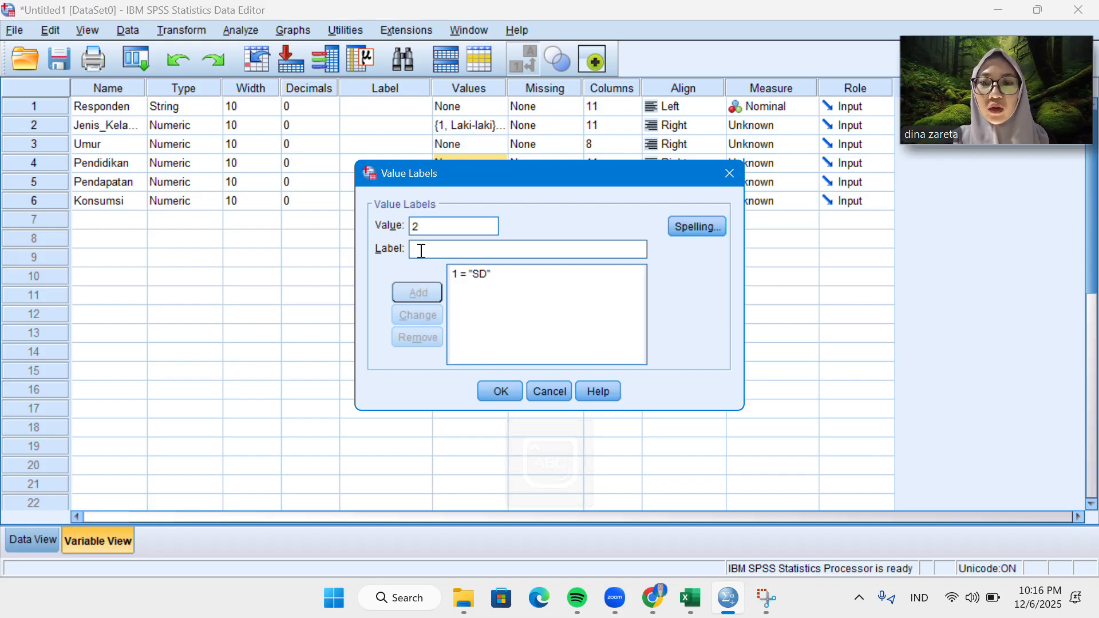
click(422, 250)
text(SM)
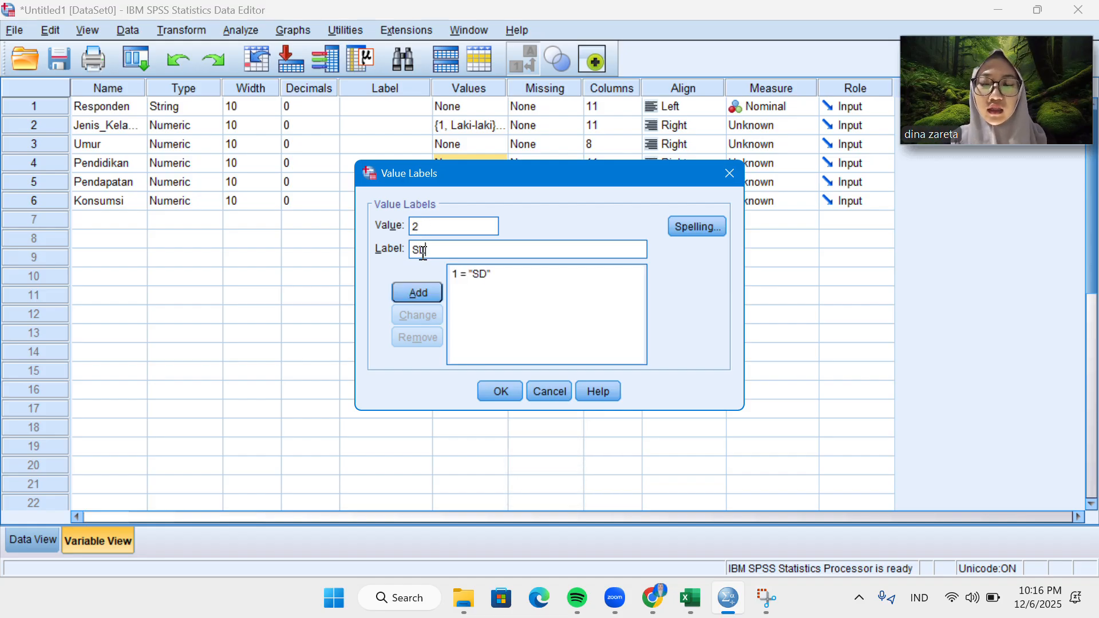
text(TP)
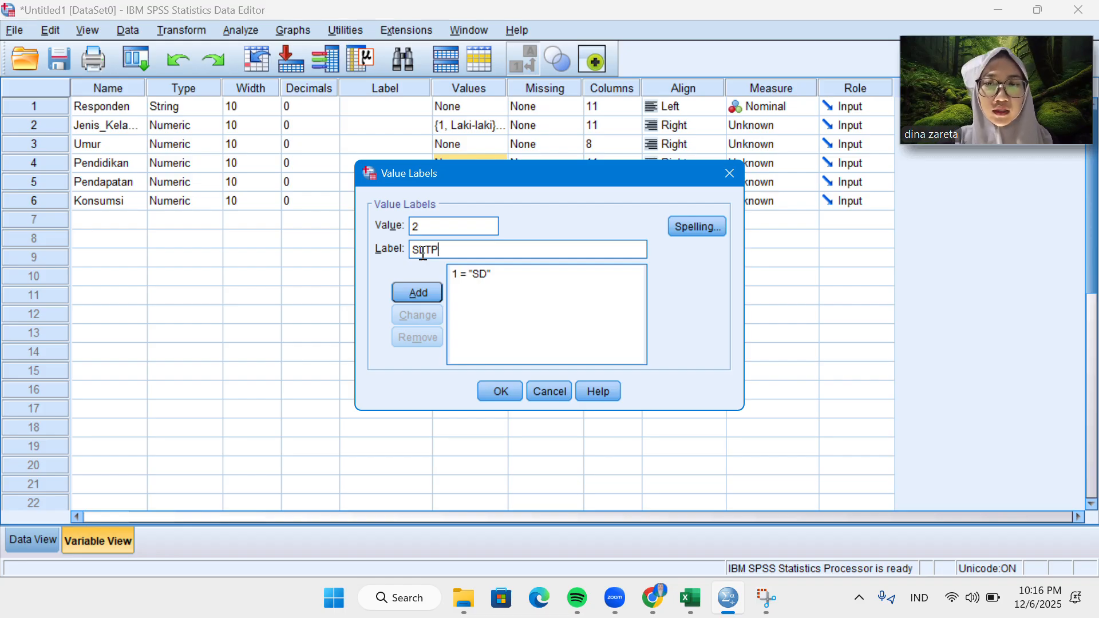
click(425, 292)
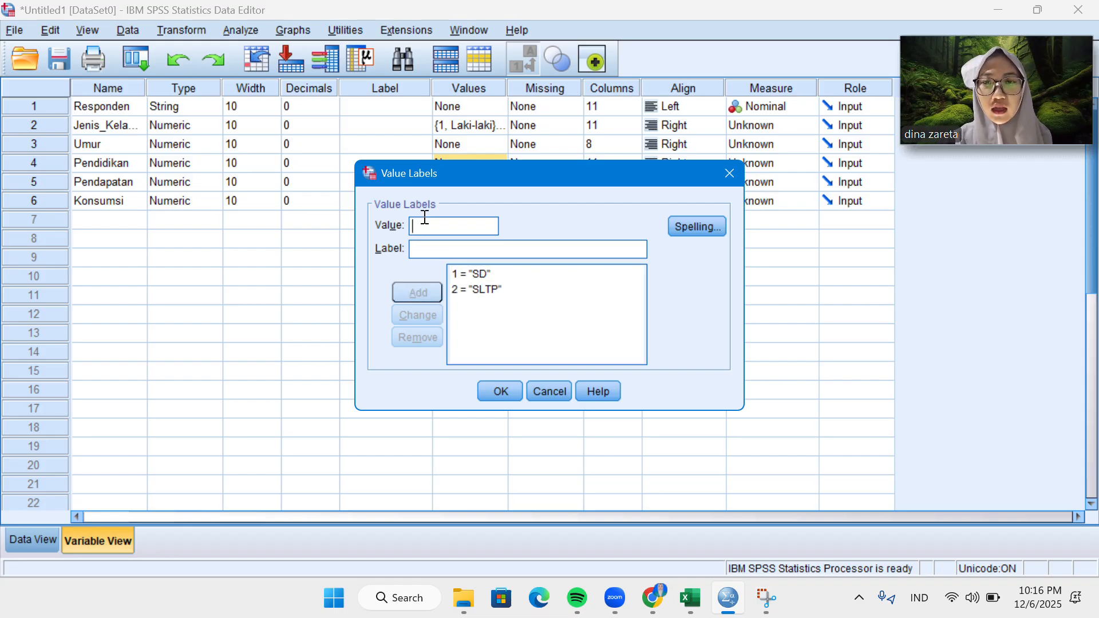
Add the Pendidikan labels SLTA for value 3 and D3 for value 4.
text(3)
click(425, 248)
text(SLTA)
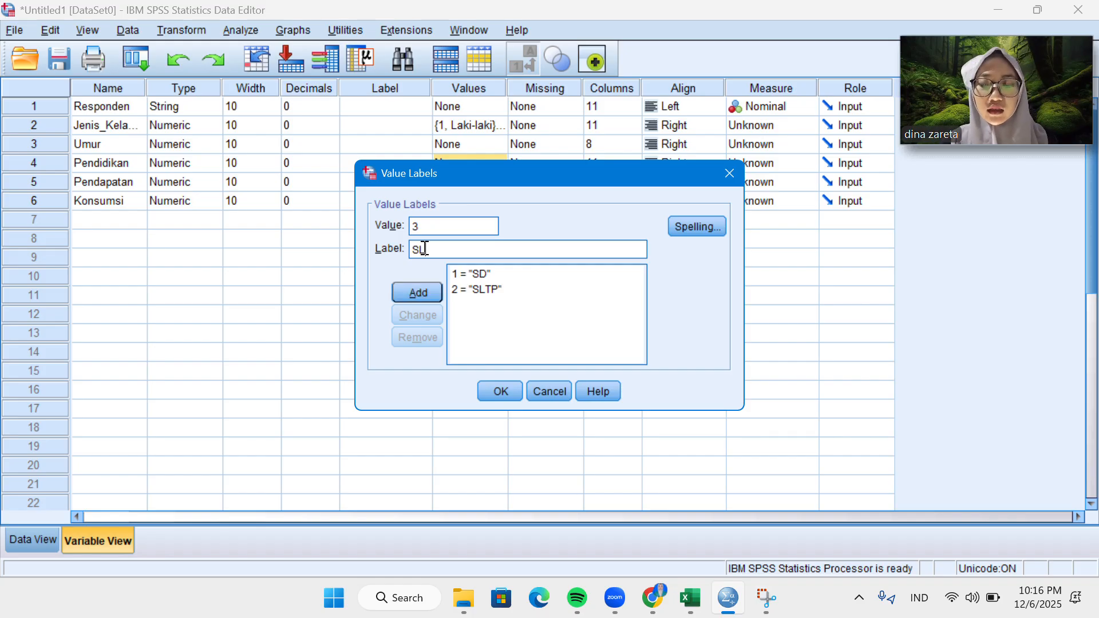
click(429, 287)
text(4)
click(428, 246)
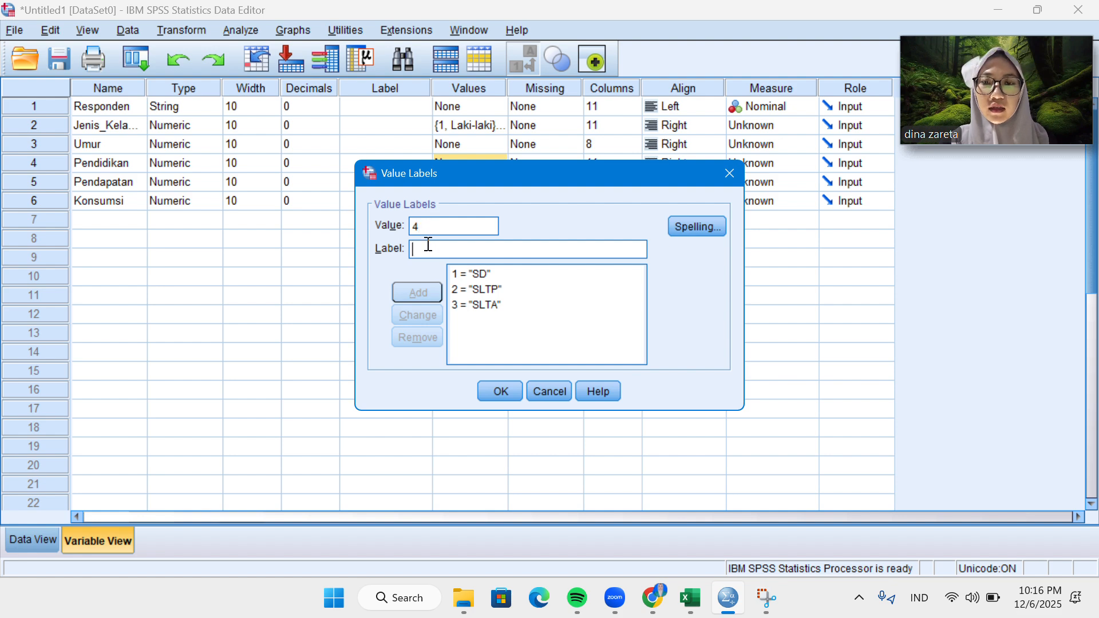
text(D3)
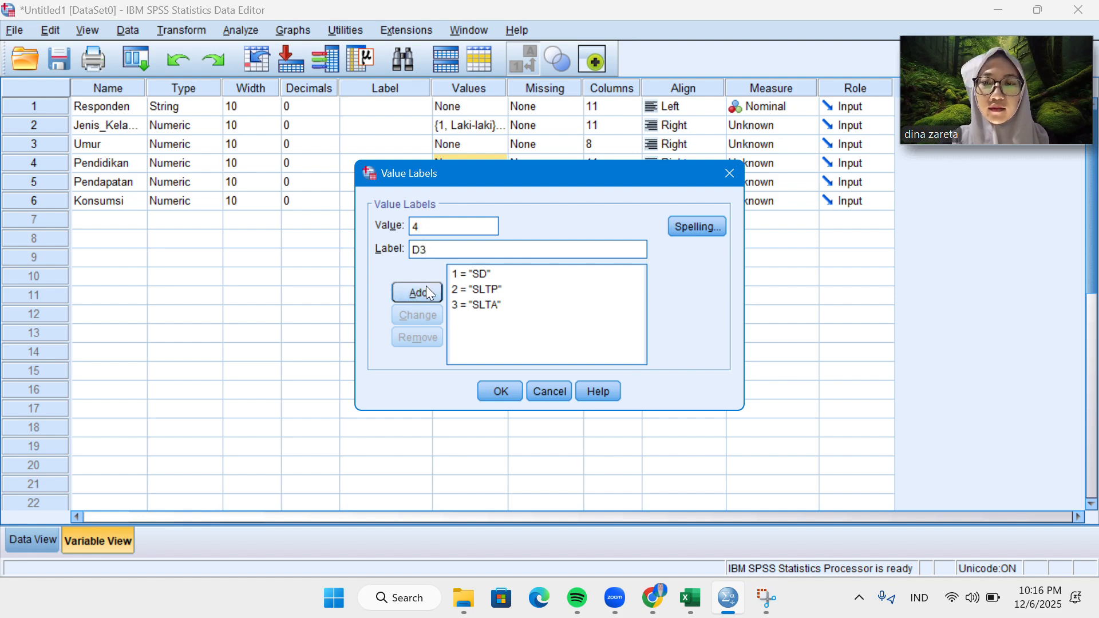
click(429, 293)
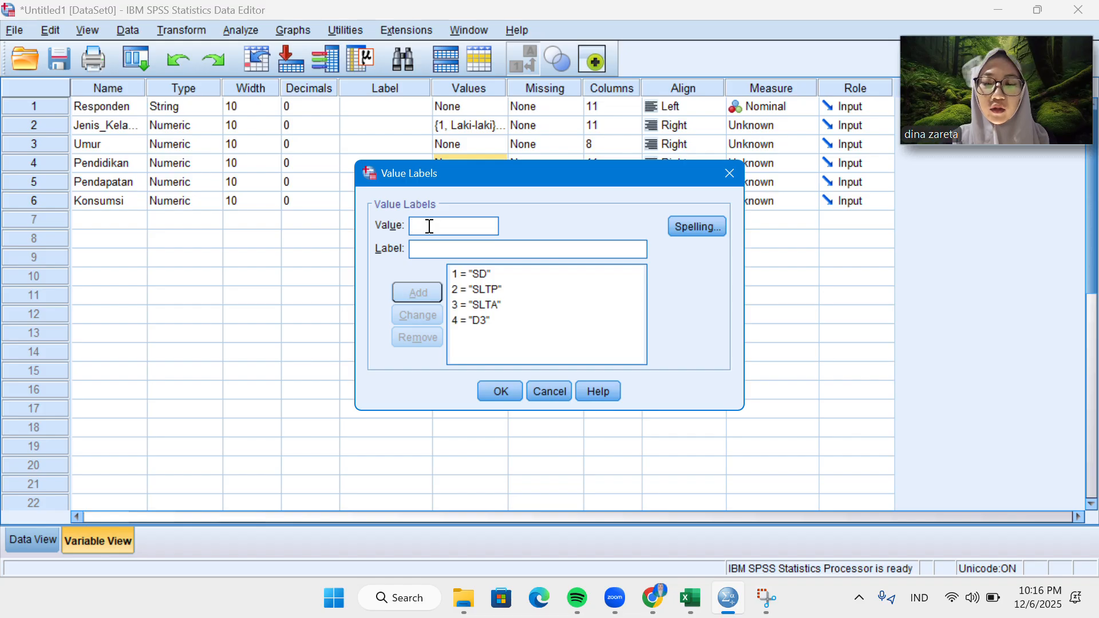
Enter the label S1 for value 5 and apply the Pendidikan value labels, discarding the entry that was not added.
click(429, 226)
text(5)
click(431, 244)
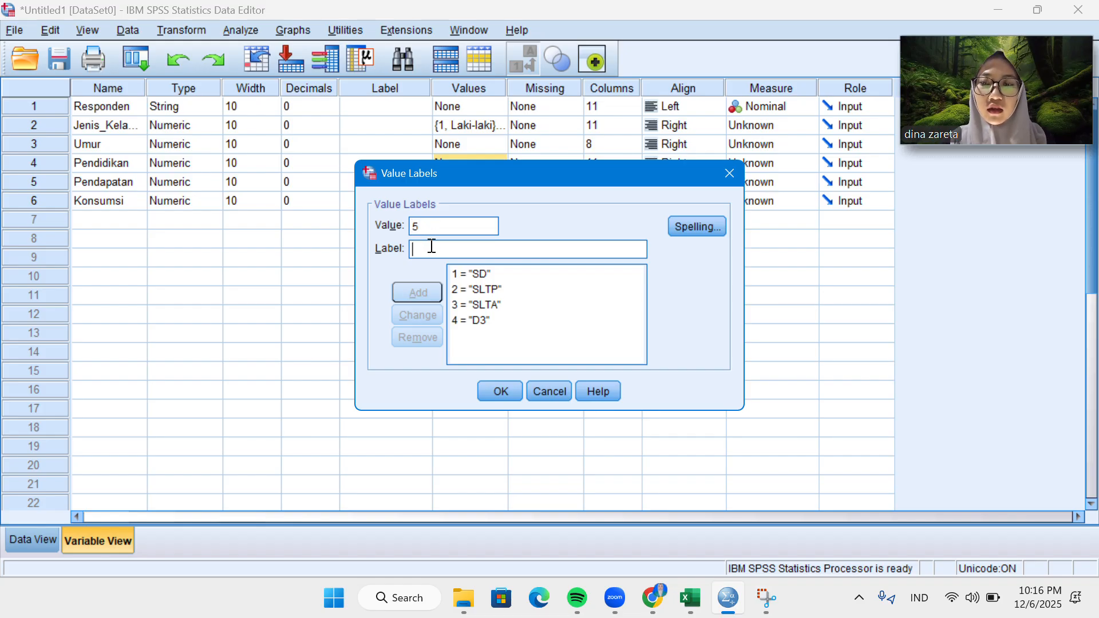
text(S1)
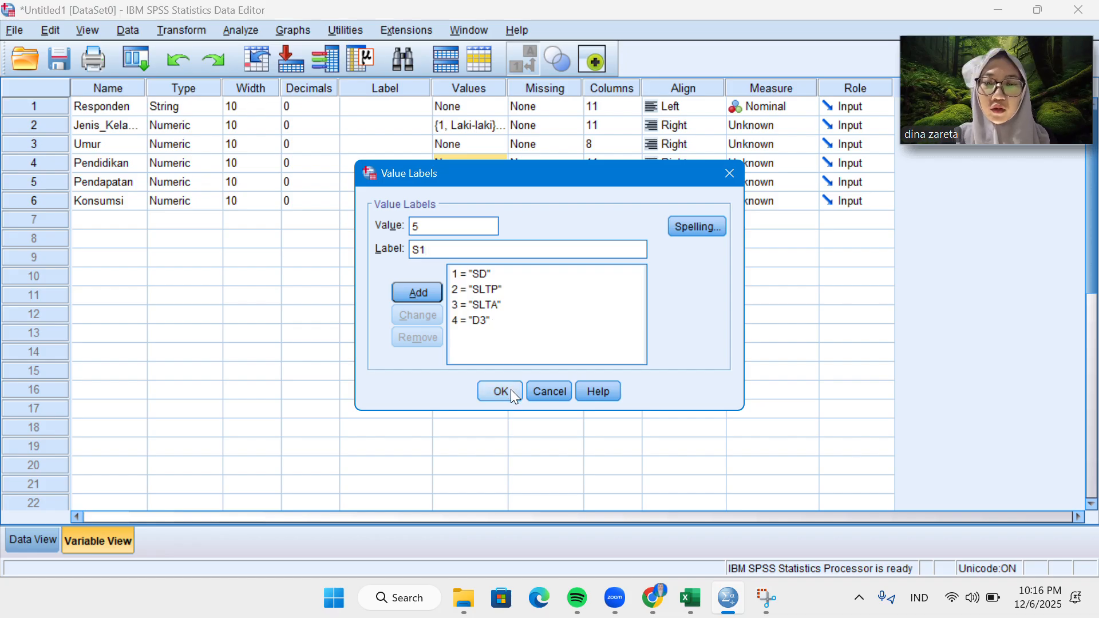
click(510, 396)
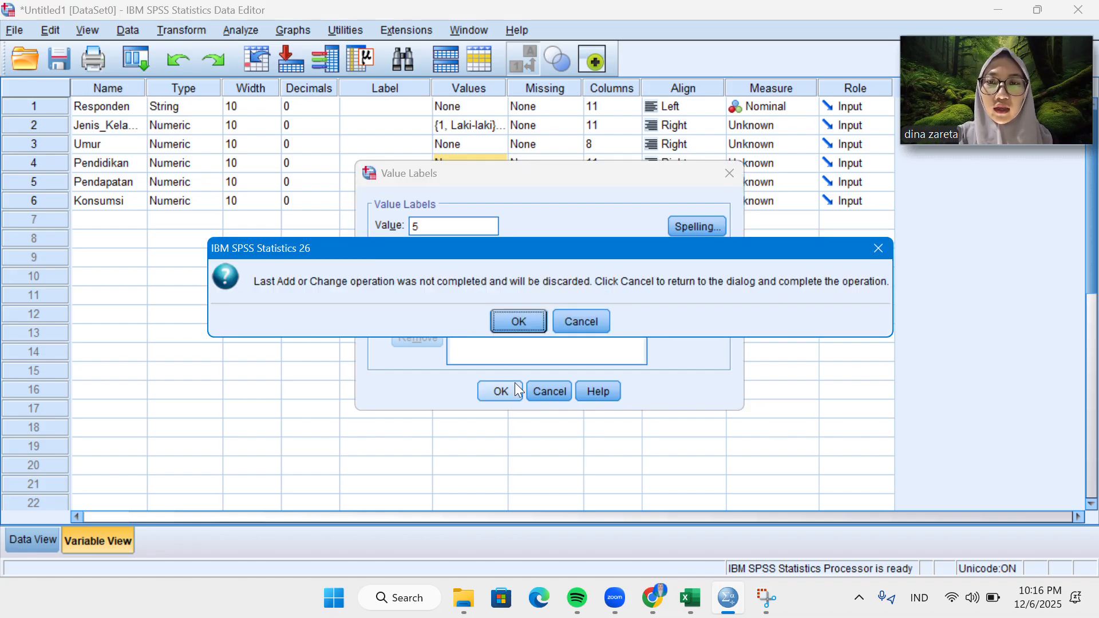
click(517, 322)
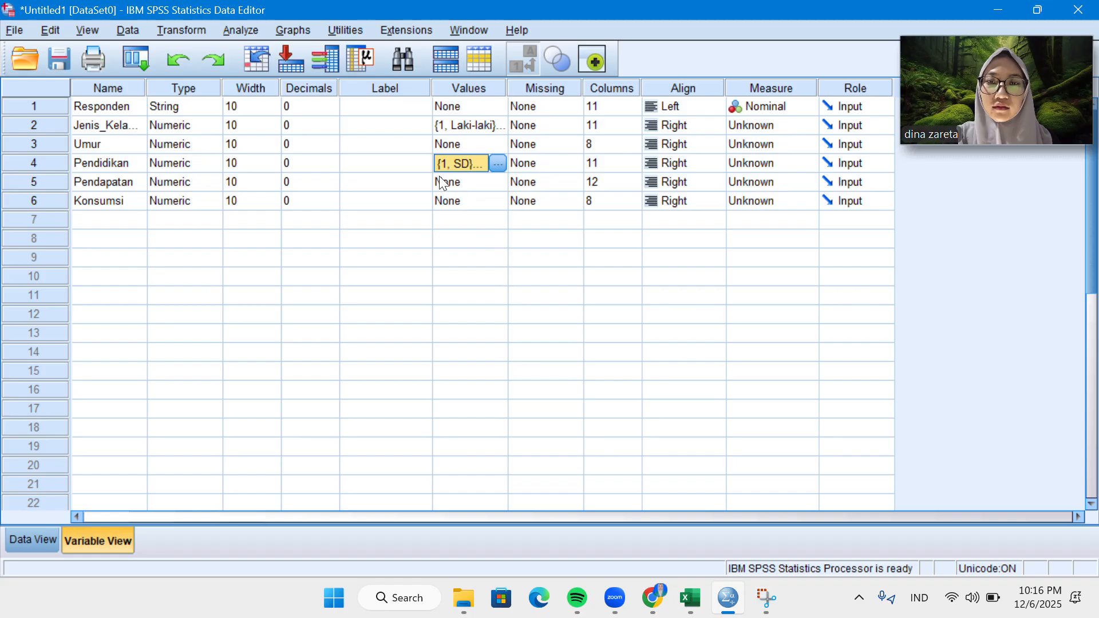
Compare the Pendidikan labels with their codes in the data sheet, and return to the variable definitions with the codes displayed.
click(40, 541)
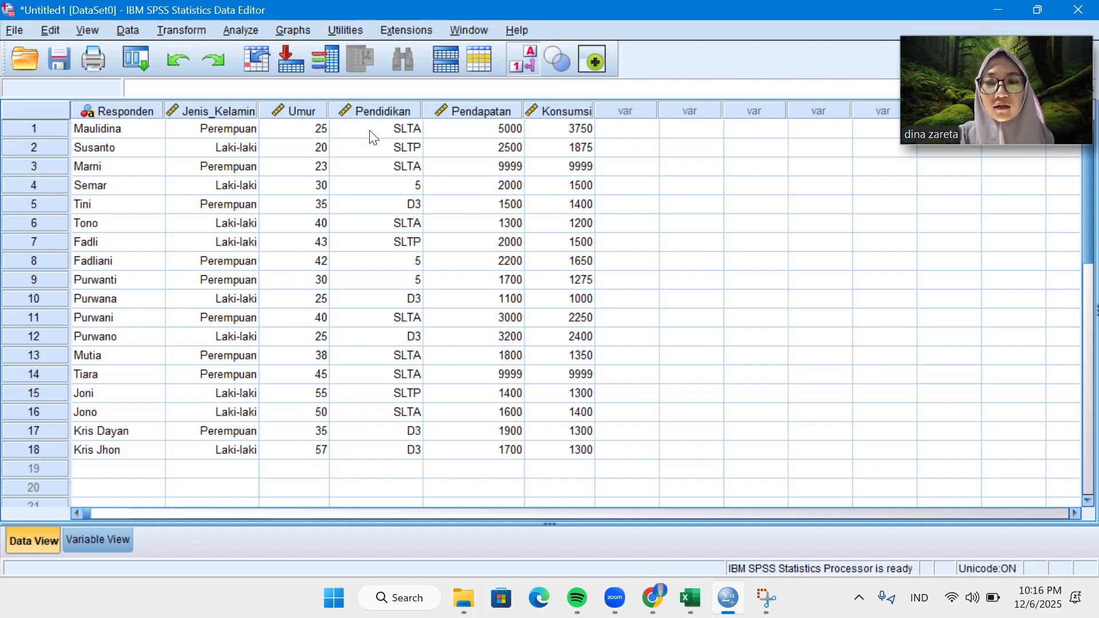
click(520, 67)
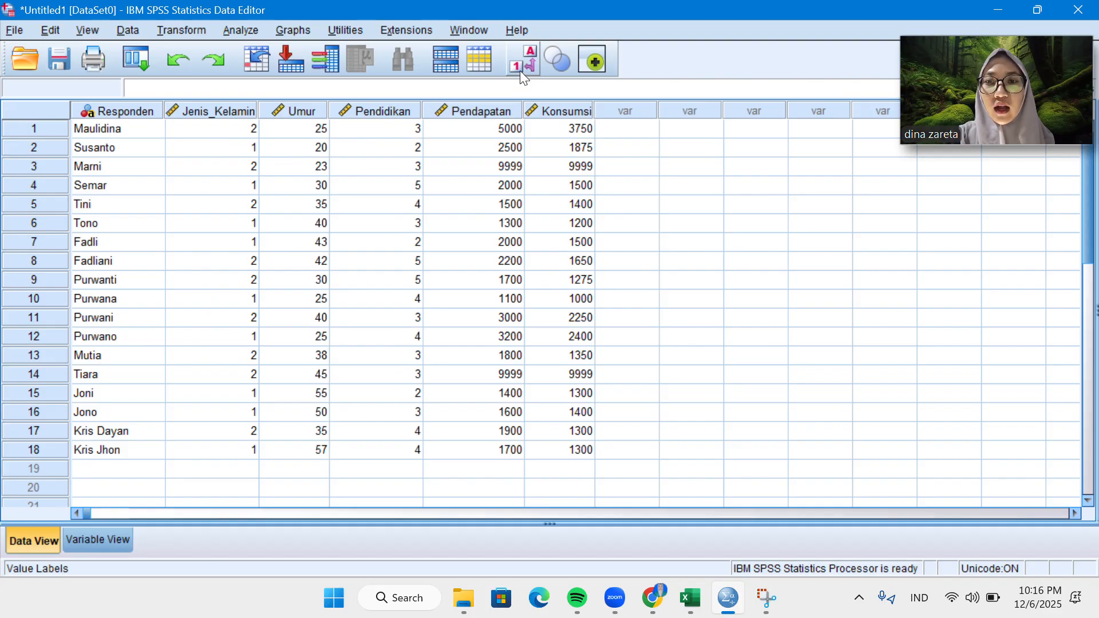
click(515, 61)
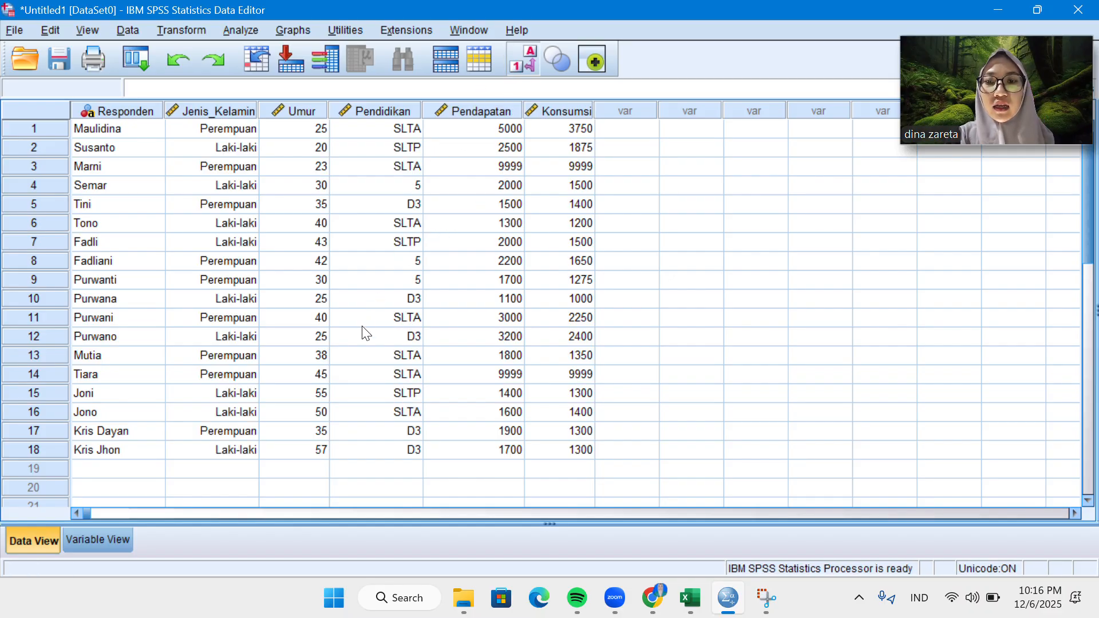
click(113, 547)
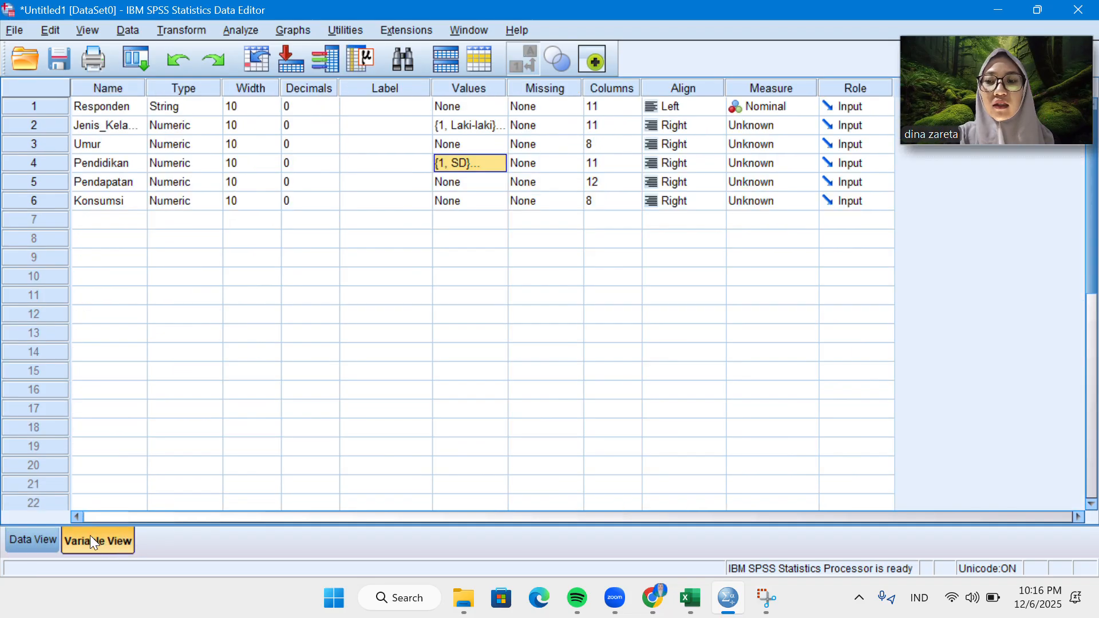
click(44, 540)
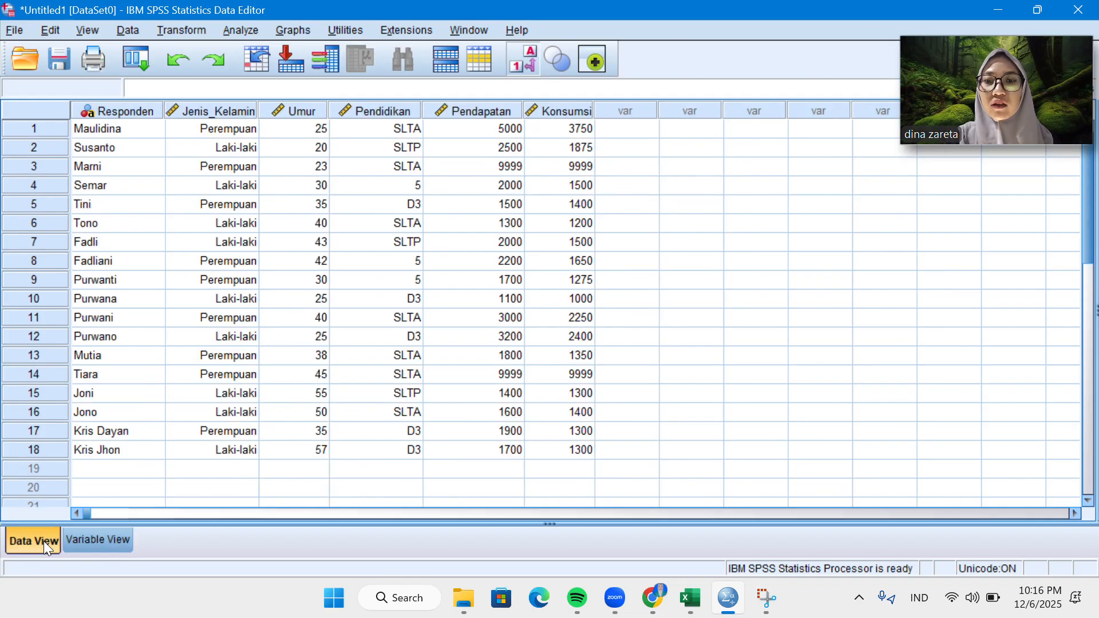
click(515, 67)
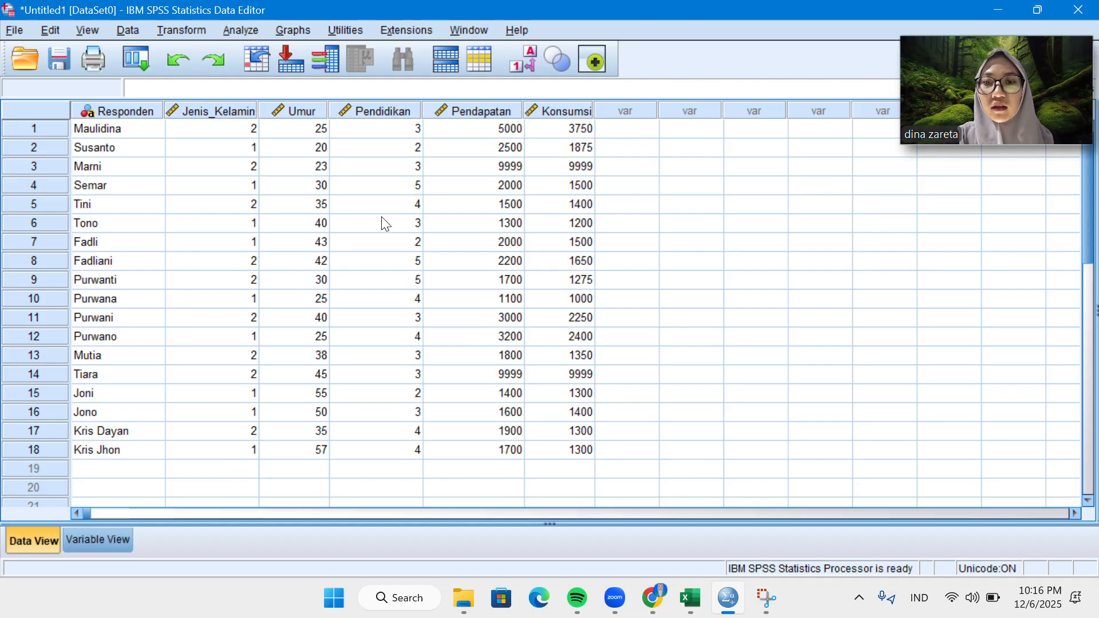
click(127, 538)
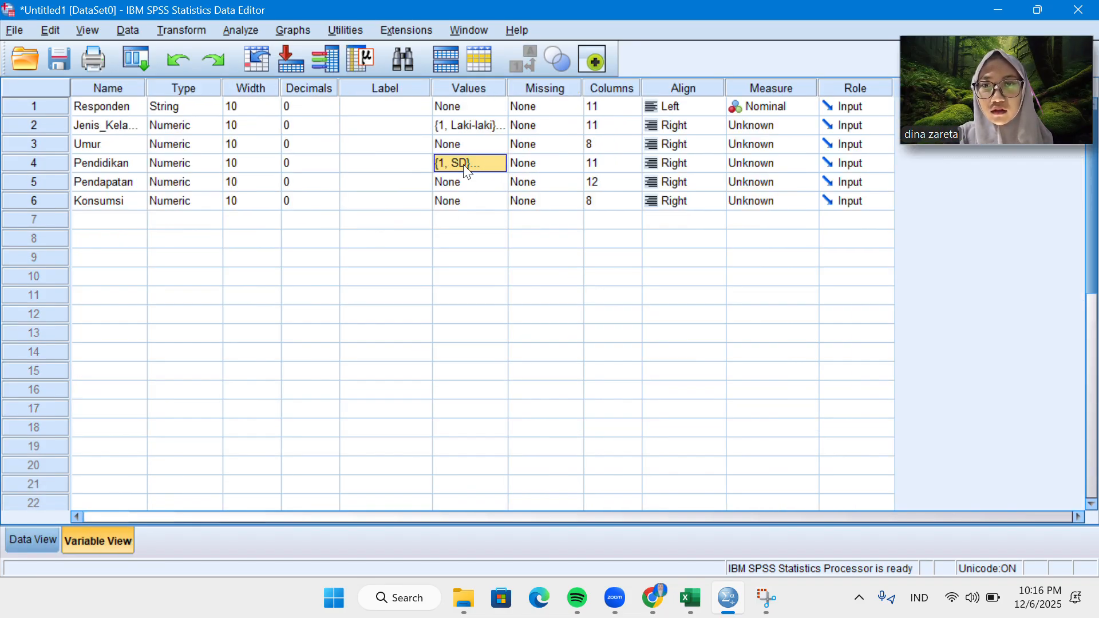
Add the label S1 for value 5 of the Pendidikan variable and apply the value labels.
click(501, 163)
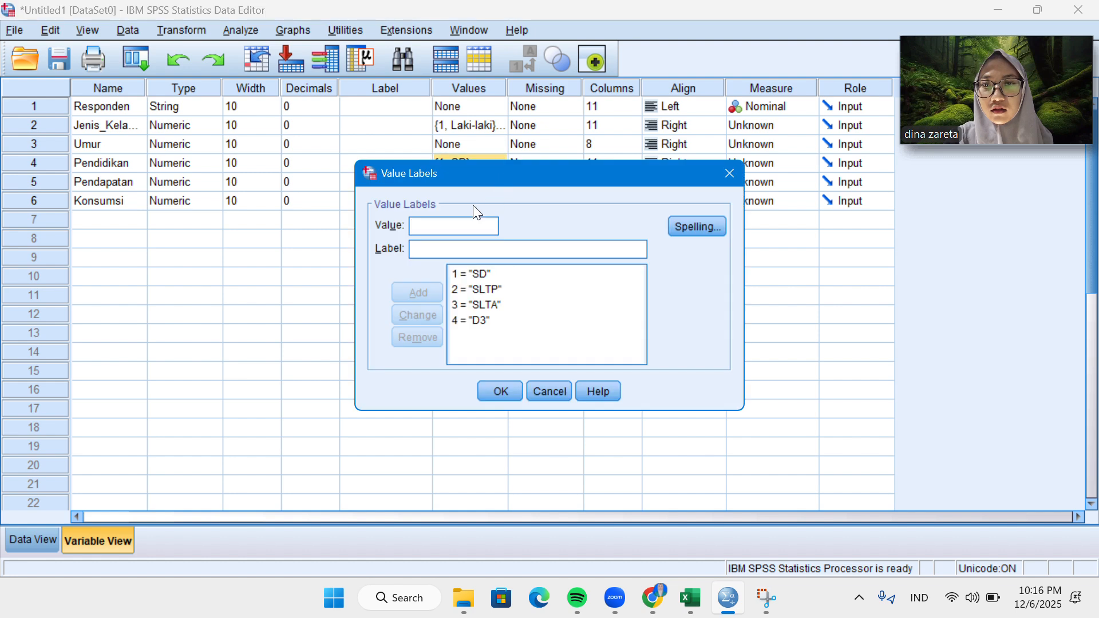
text(5)
click(433, 253)
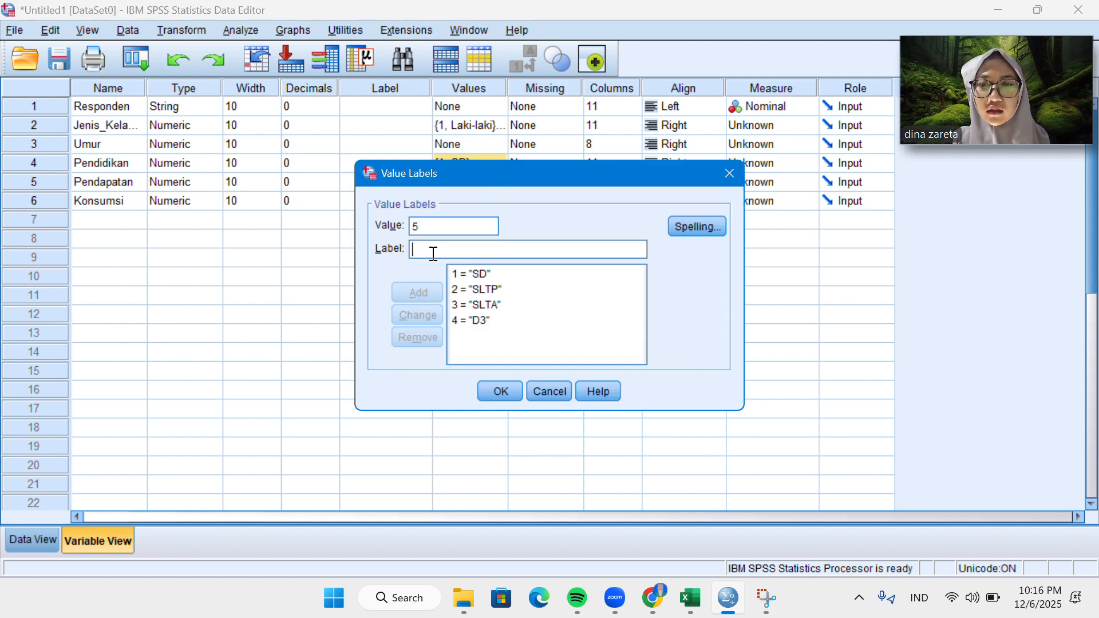
text(S1)
click(436, 293)
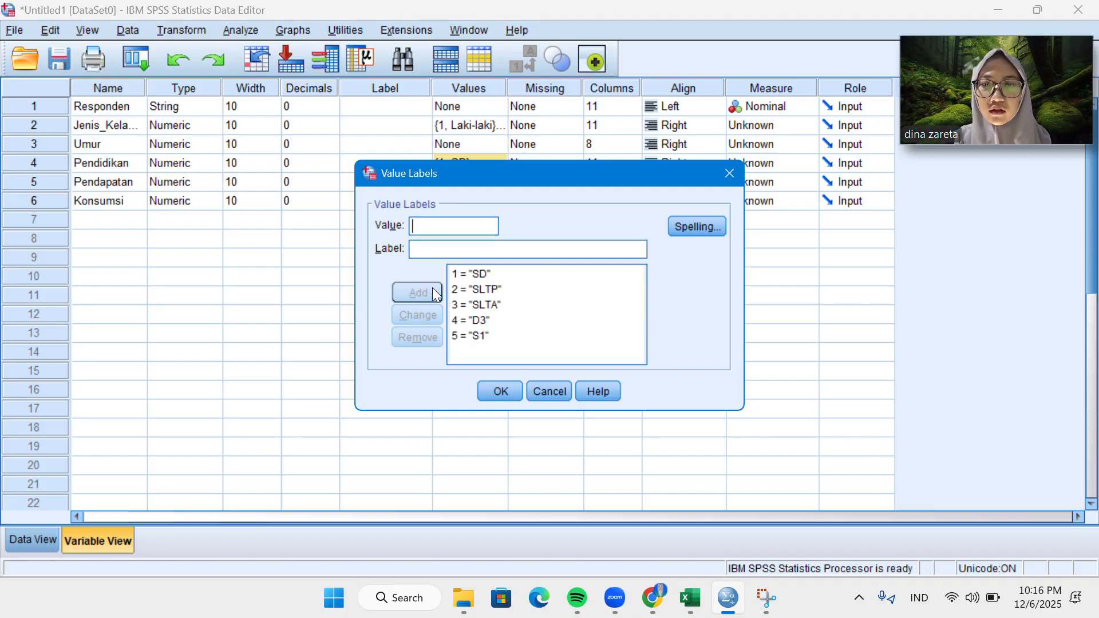
click(507, 389)
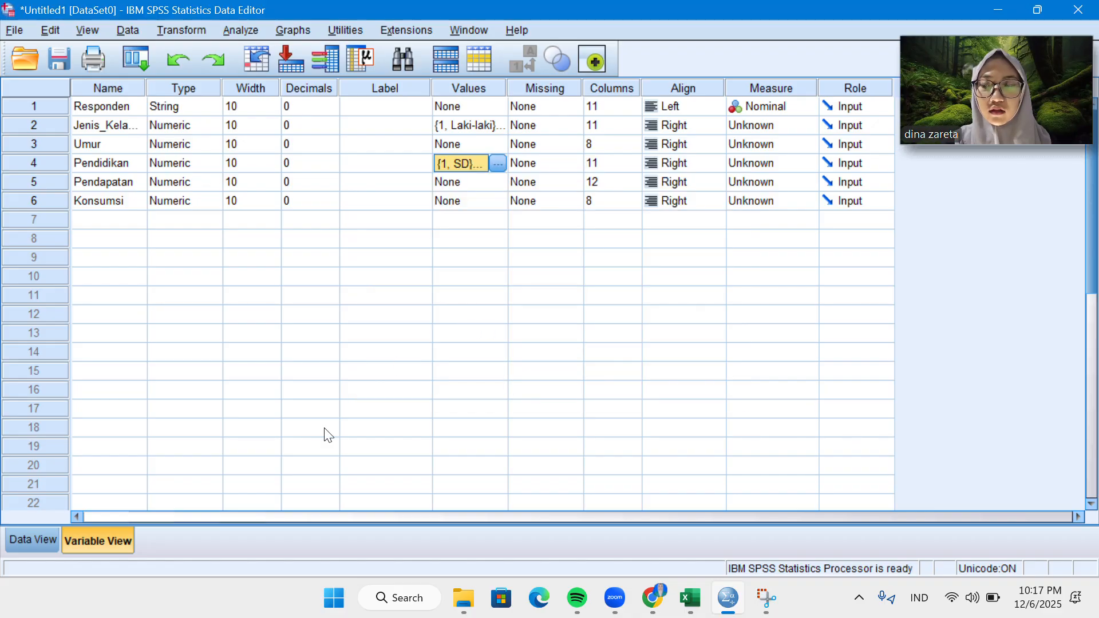
Show value labels instead of codes in the data sheet, and return to the variable definitions.
click(44, 542)
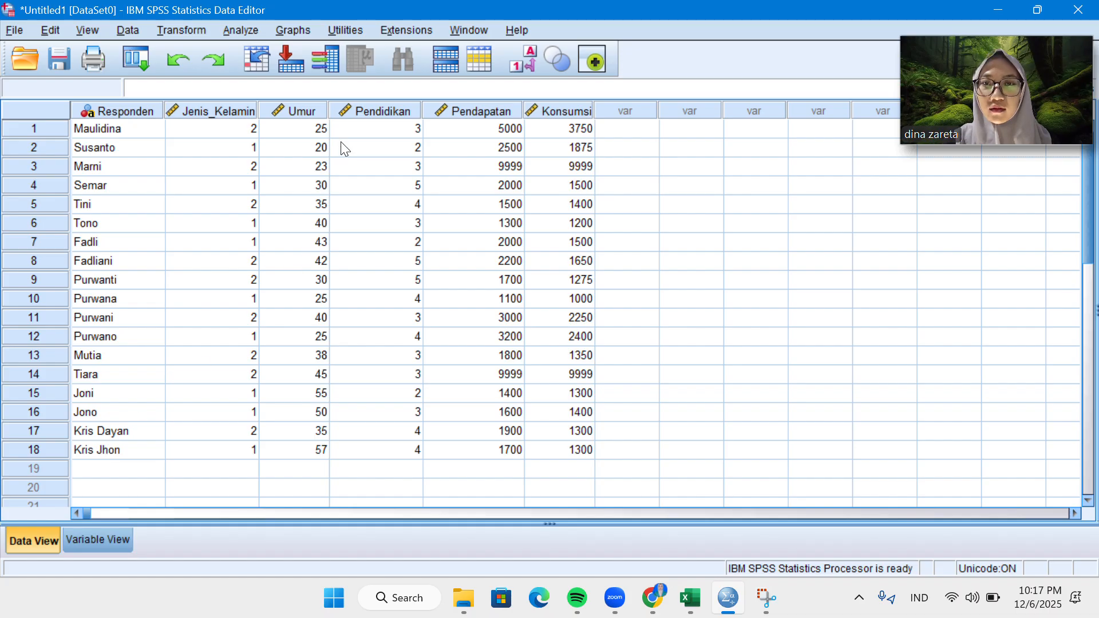
click(524, 57)
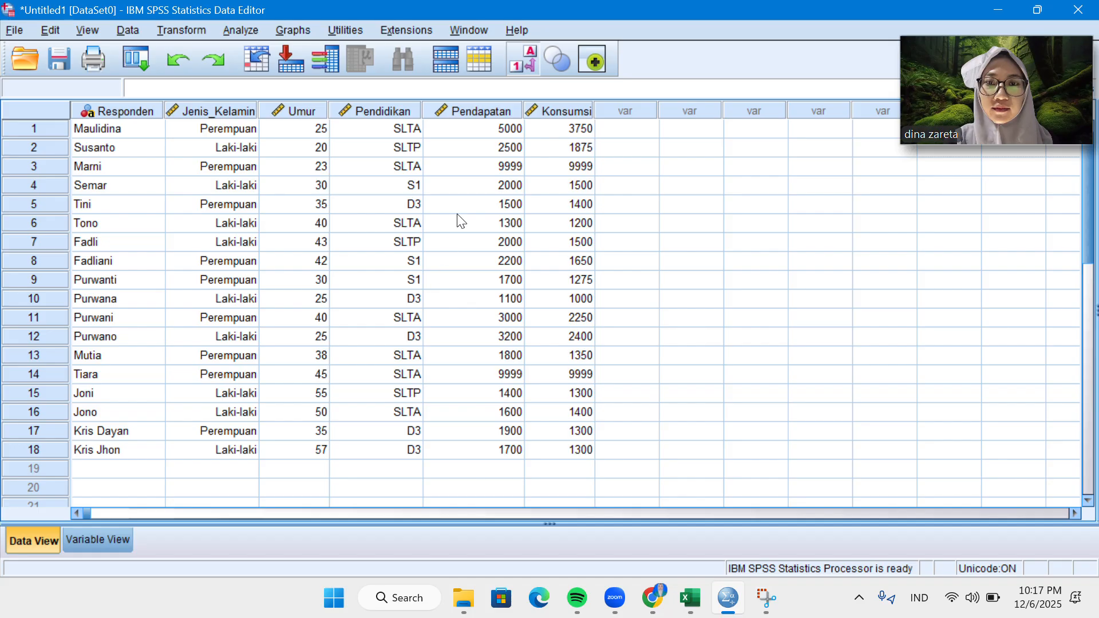
click(118, 539)
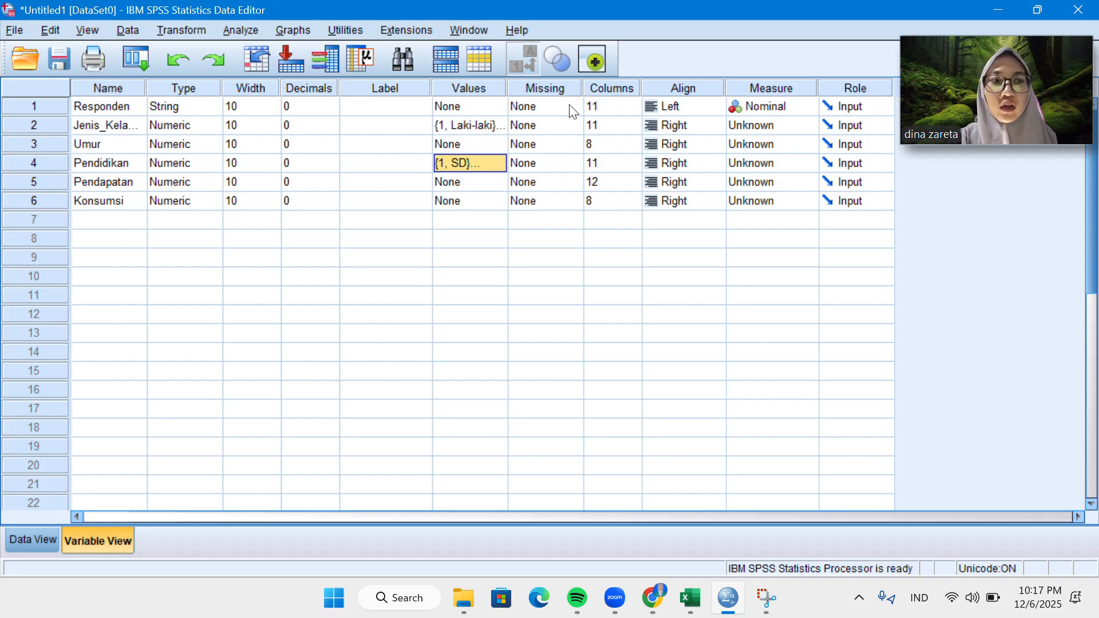
Check the data sheet for missing-value codes and define 9999 as a discrete missing value for Pendapatan.
click(40, 532)
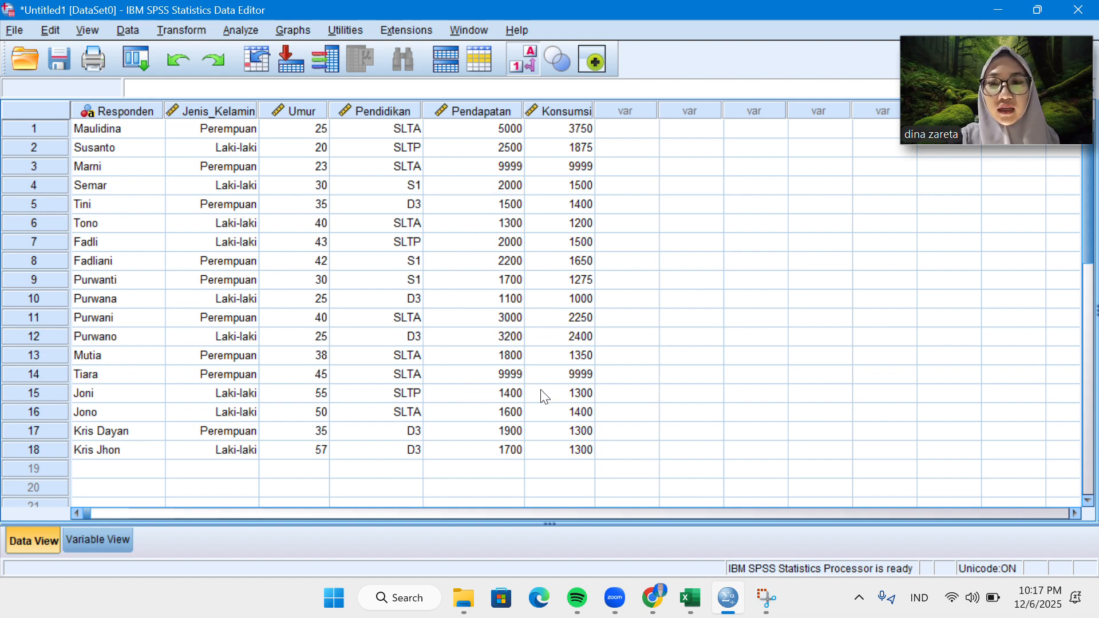
click(95, 542)
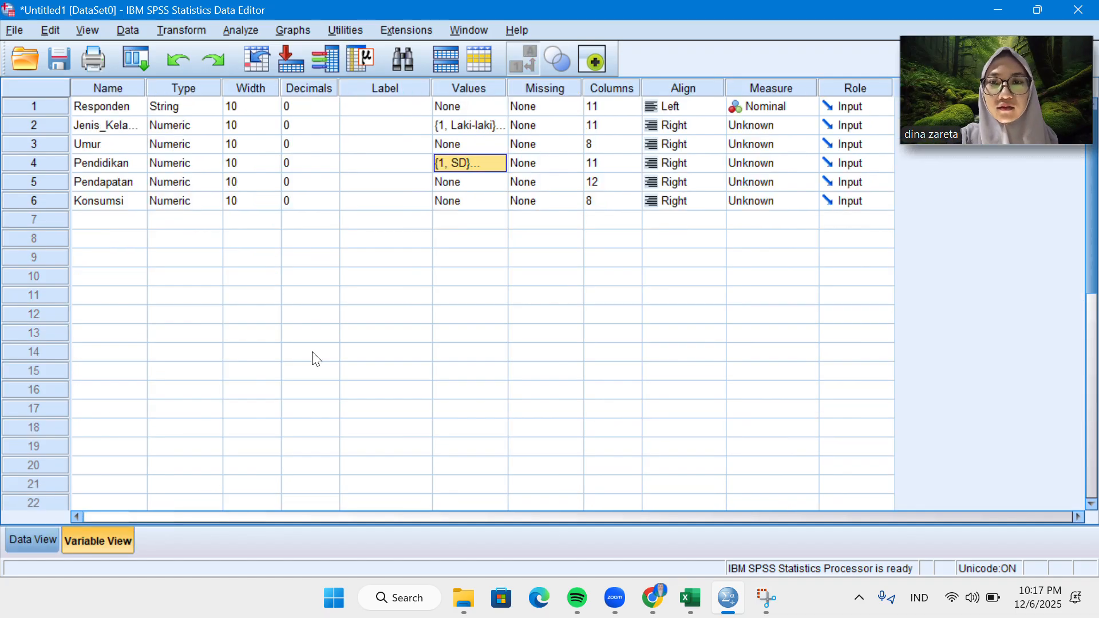
click(570, 183)
click(573, 181)
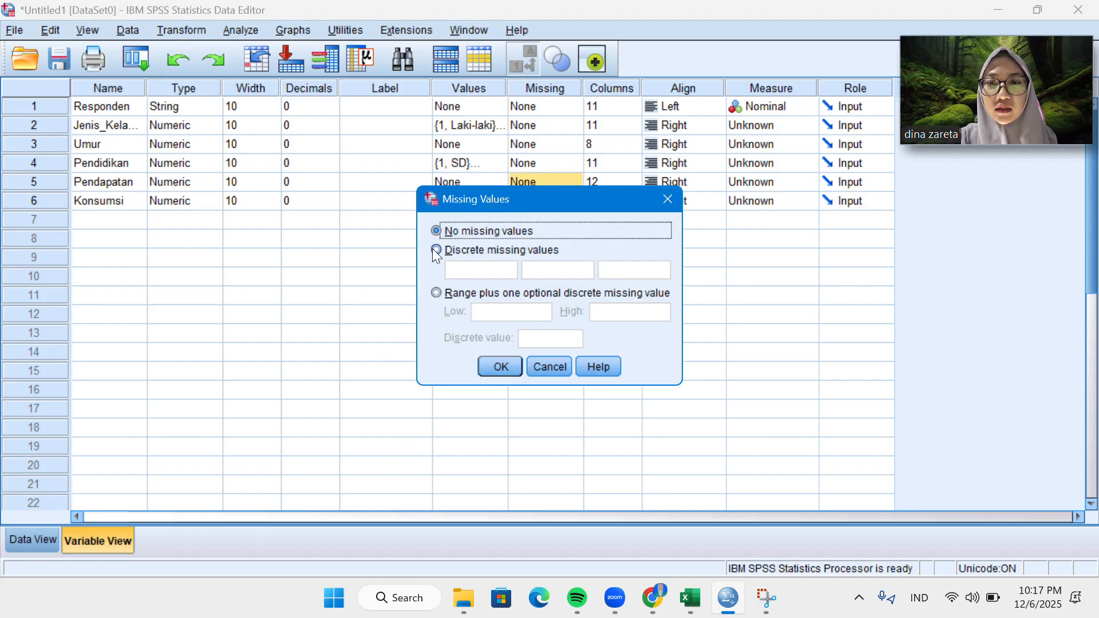
click(435, 249)
click(460, 270)
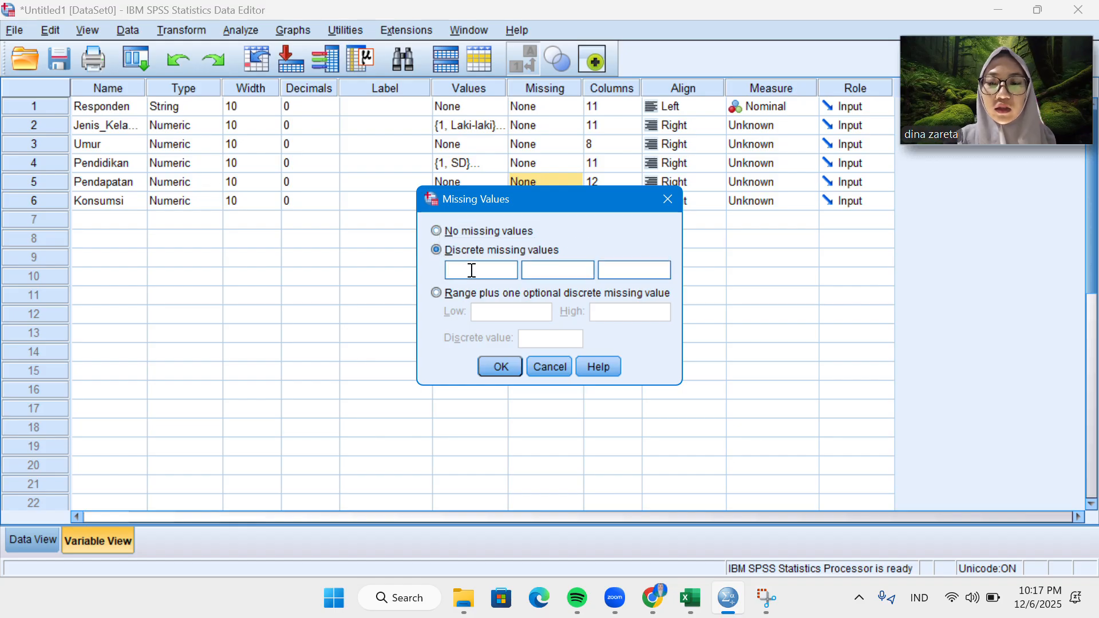
text(9)
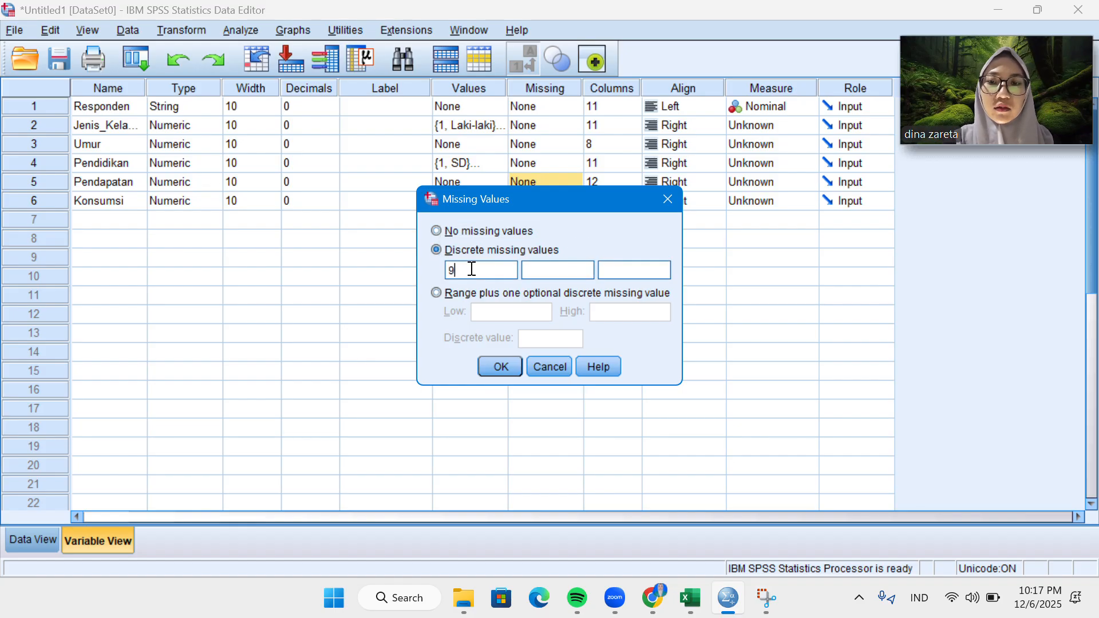
text(999)
click(506, 365)
Define 9999 as a discrete missing value for the Konsumsi variable.
click(565, 203)
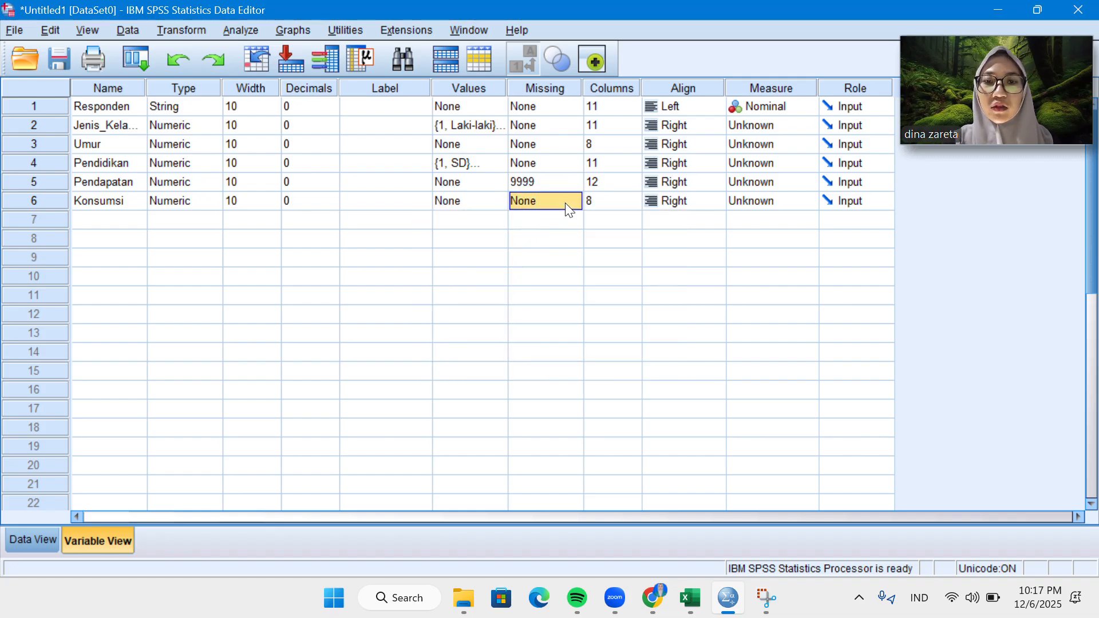
click(568, 203)
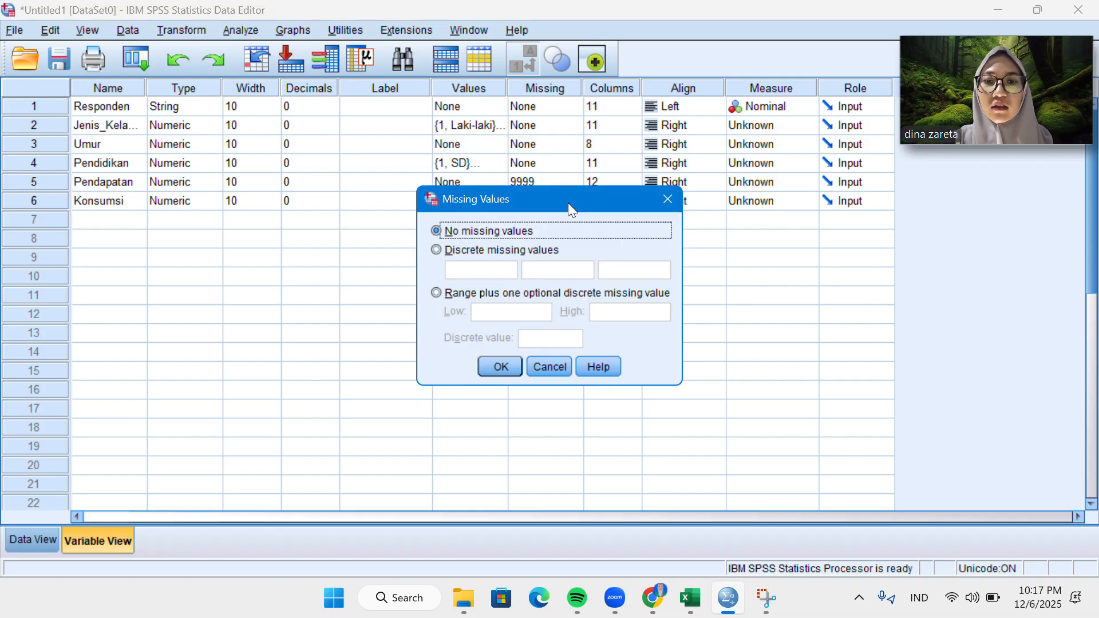
click(438, 249)
click(460, 270)
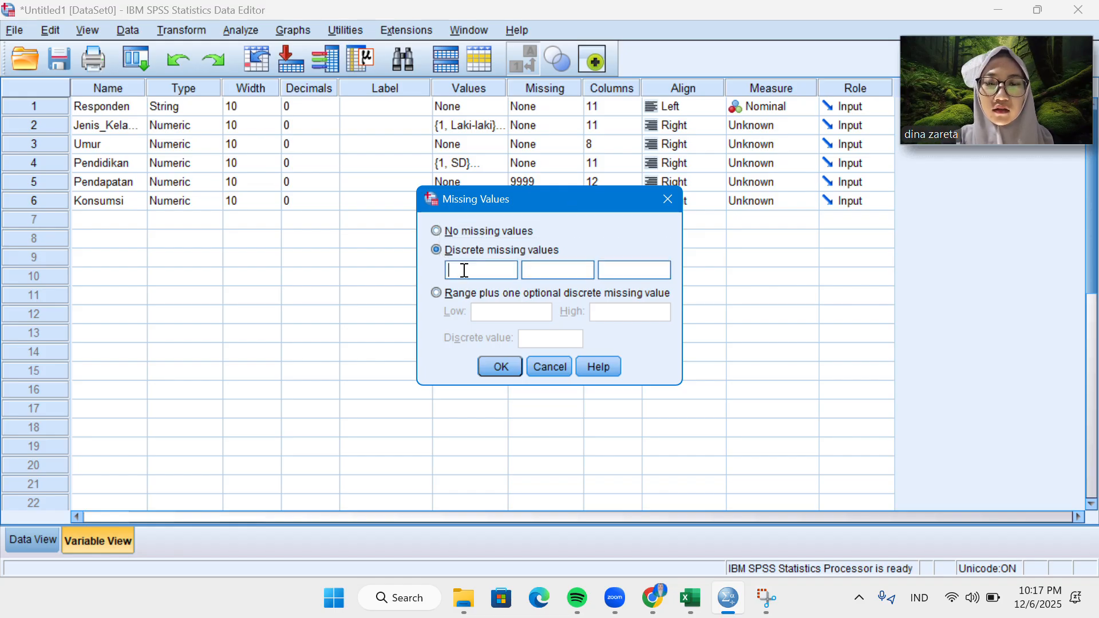
text(9999)
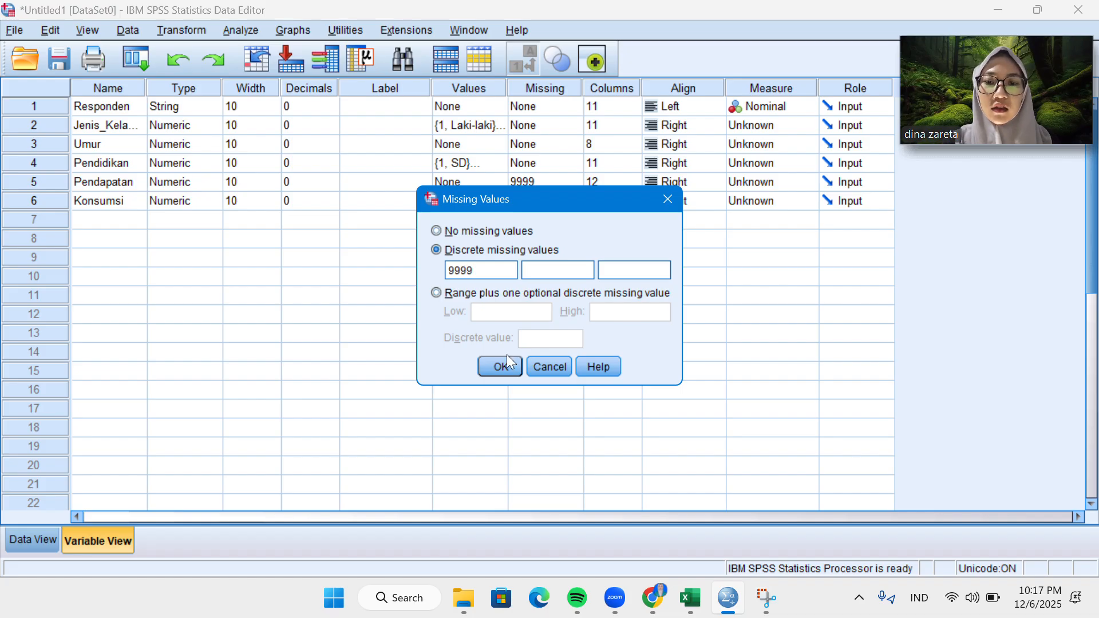
click(507, 364)
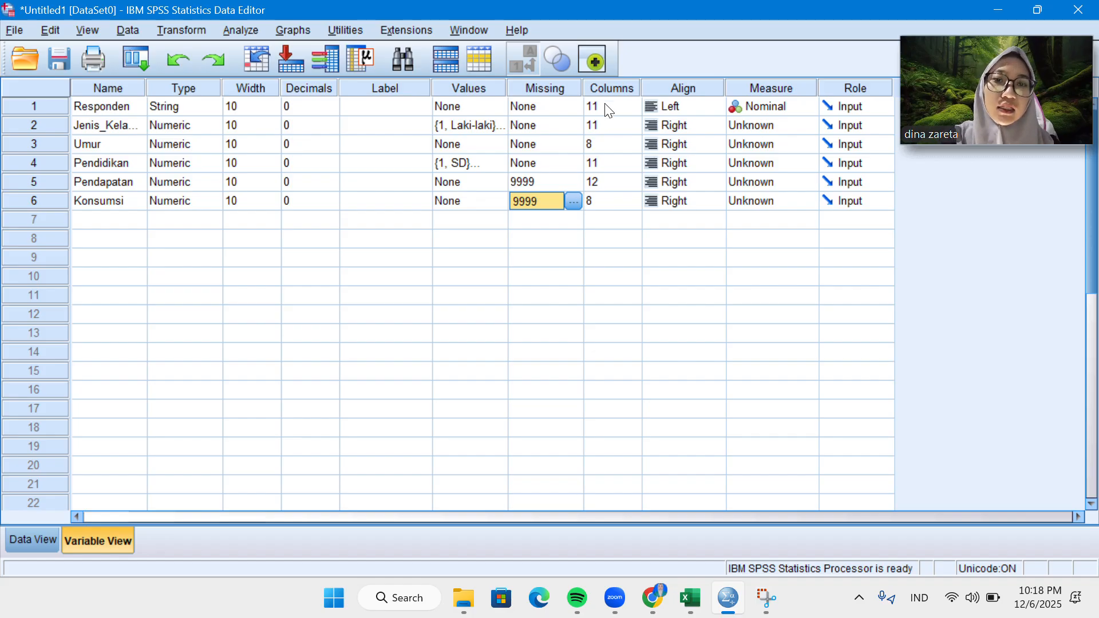
Set the display column width of the Umur variable to 11.
click(608, 111)
click(617, 145)
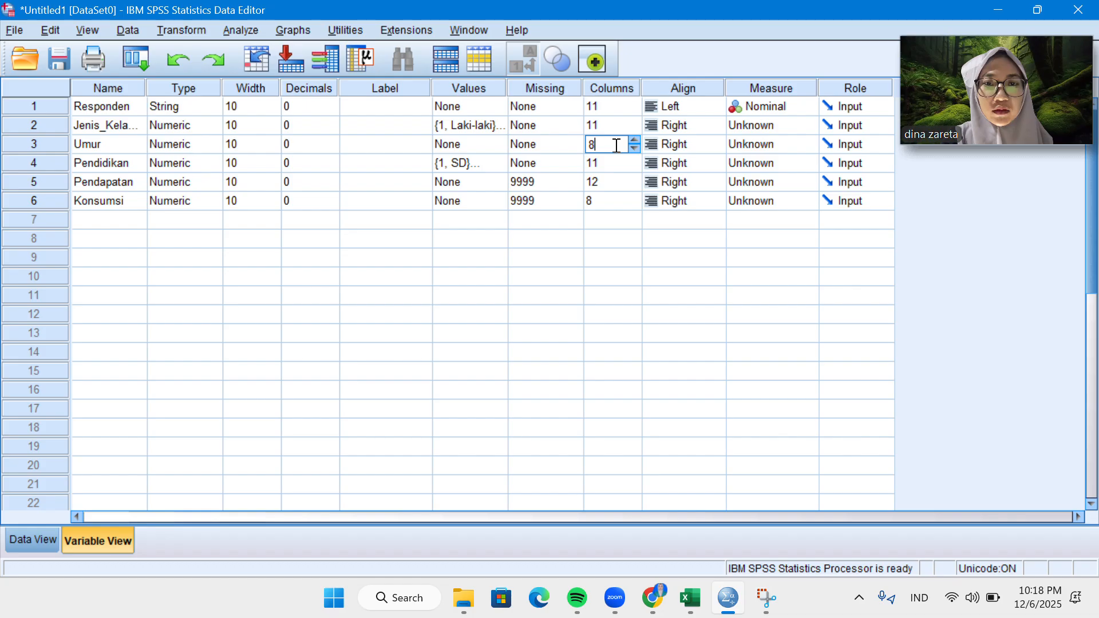
click(637, 139)
click(636, 139)
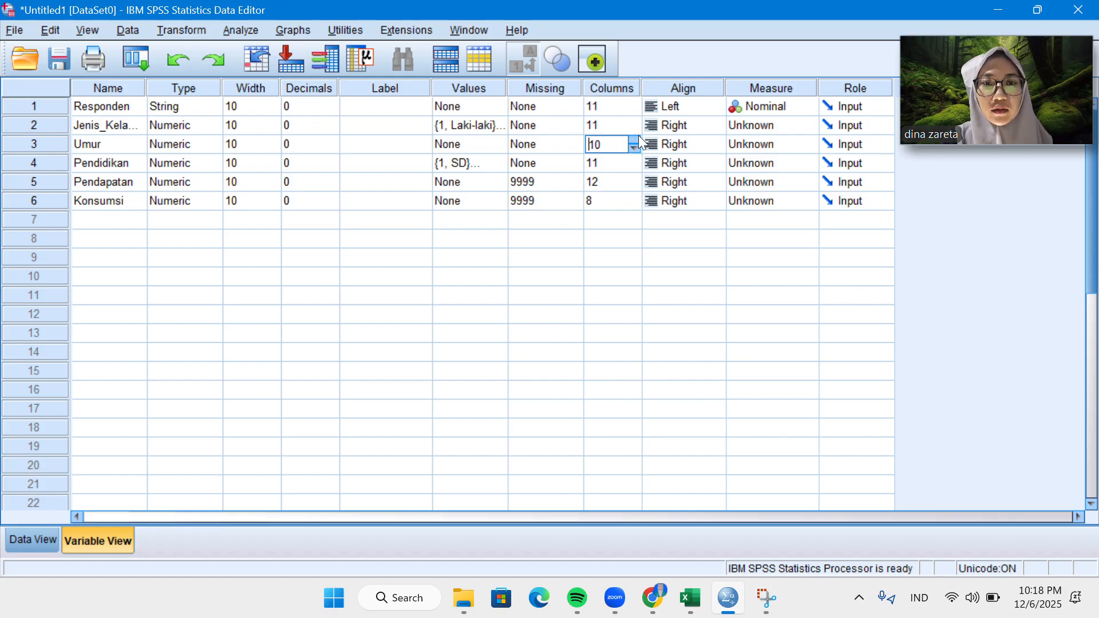
click(636, 139)
Set the display column widths of Pendapatan and Konsumsi to 11.
click(629, 179)
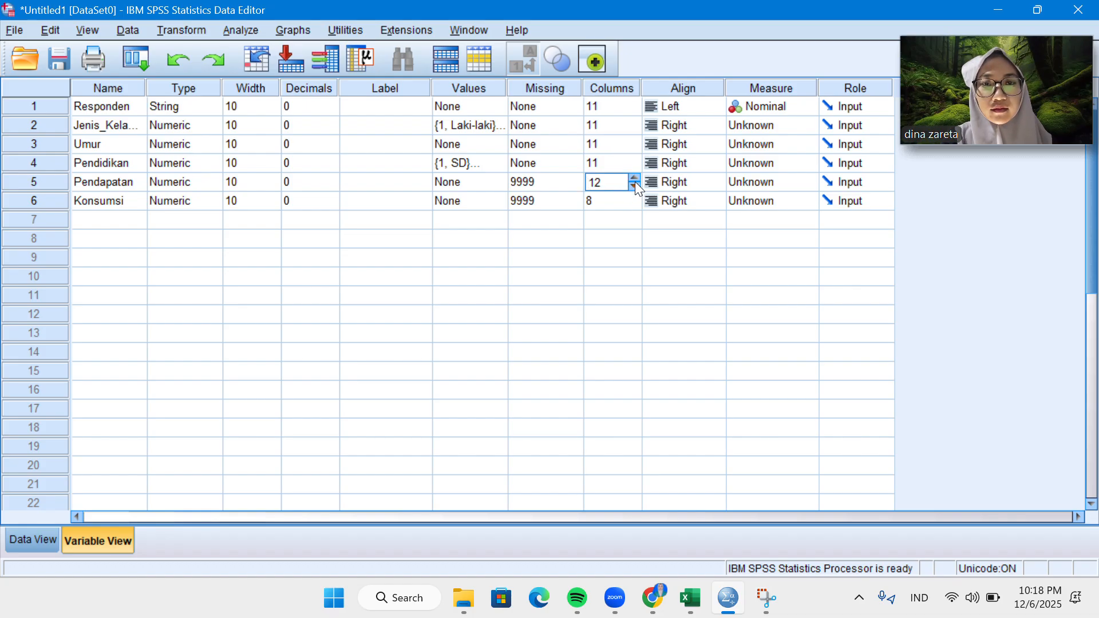
click(634, 185)
click(634, 195)
click(634, 196)
click(634, 196)
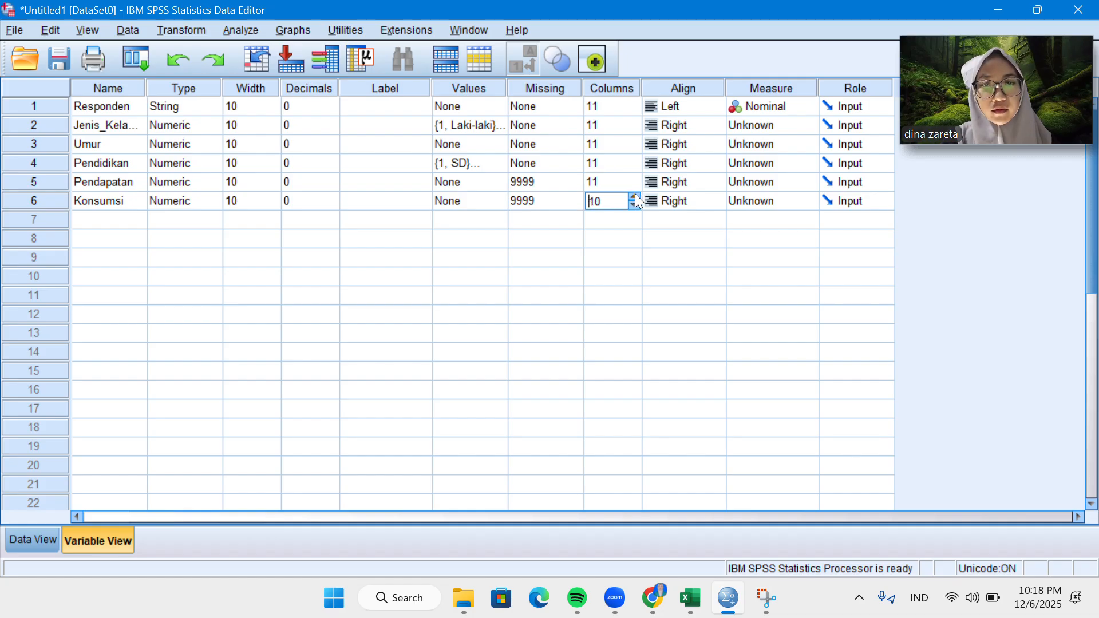
click(634, 194)
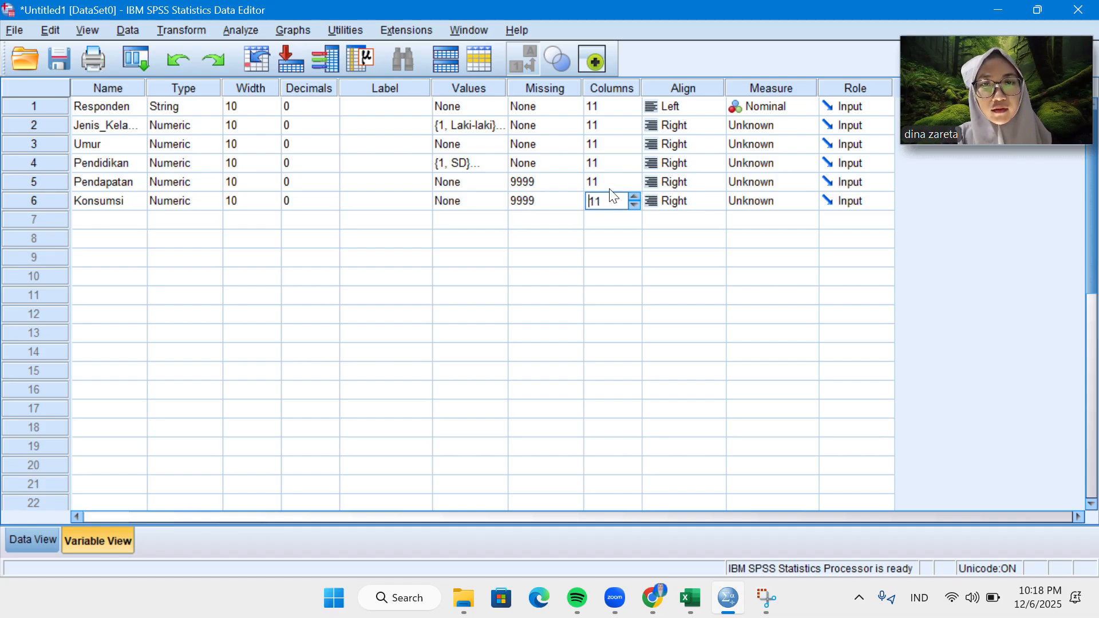
Review the column widths in the data sheet, and view the alignment options available for the Responden variable.
click(50, 537)
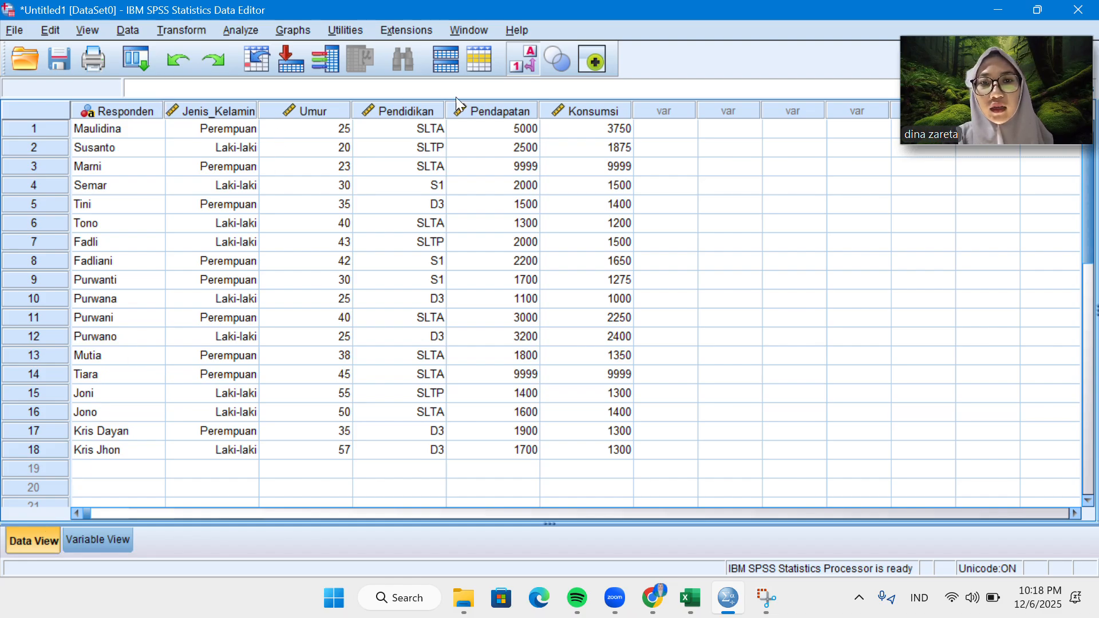
click(119, 538)
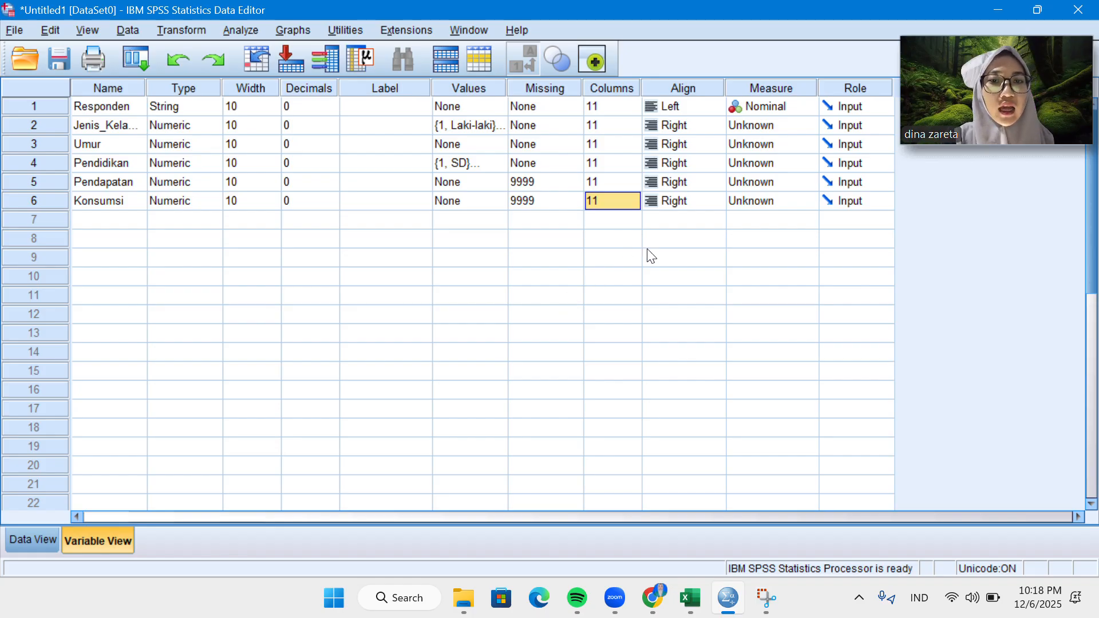
click(702, 107)
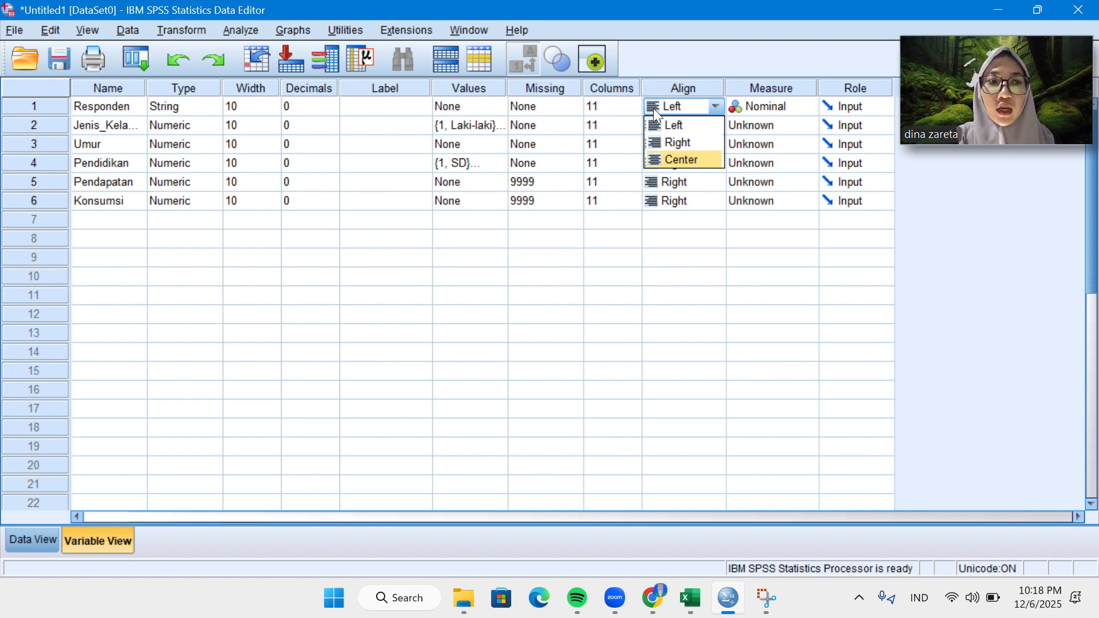
click(700, 221)
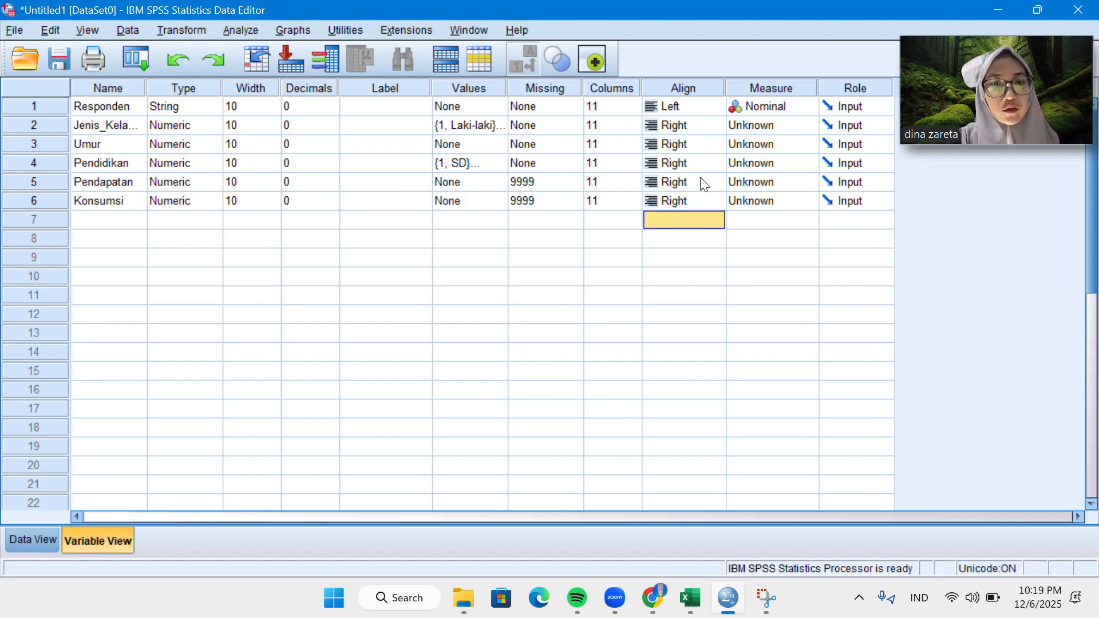
Set the alignment of the Jenis_Kelamin and Umur variables to Center.
click(701, 130)
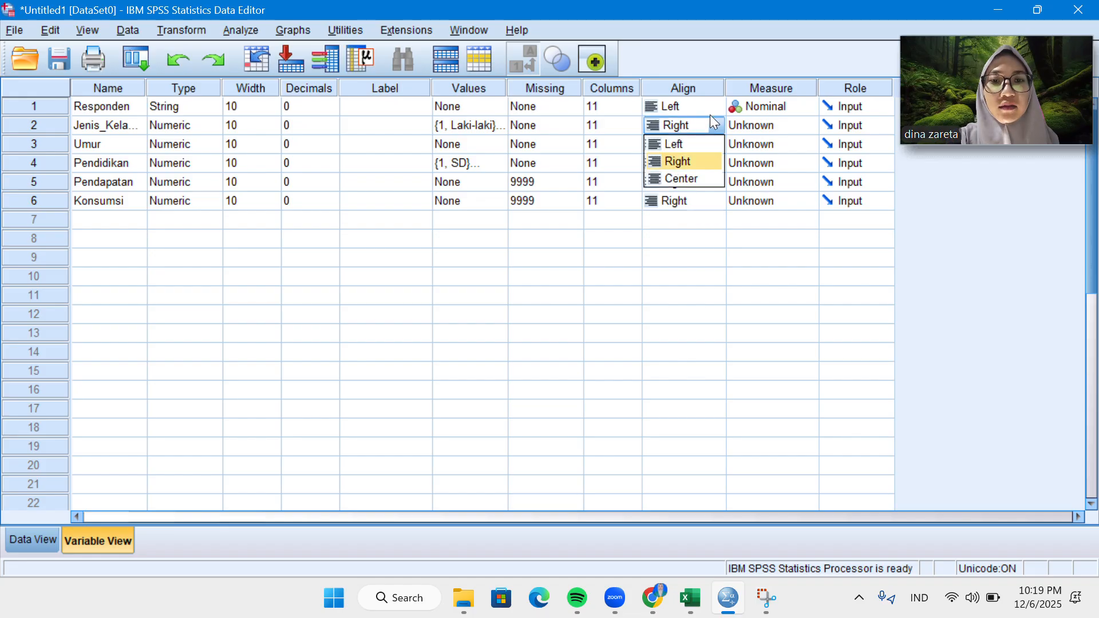
click(689, 179)
click(685, 138)
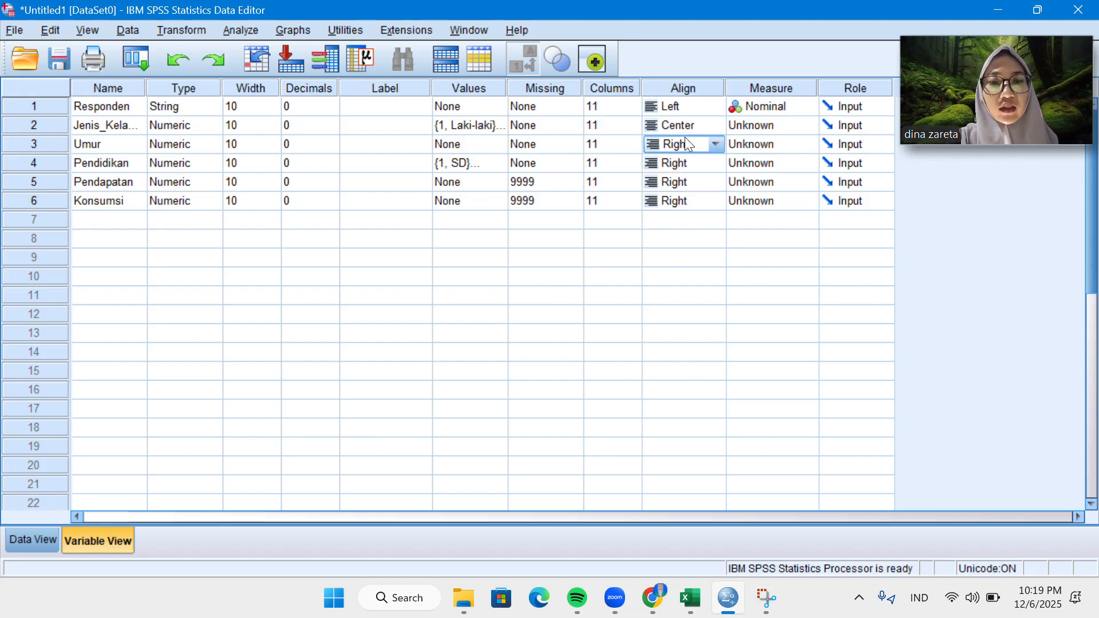
click(715, 144)
click(694, 197)
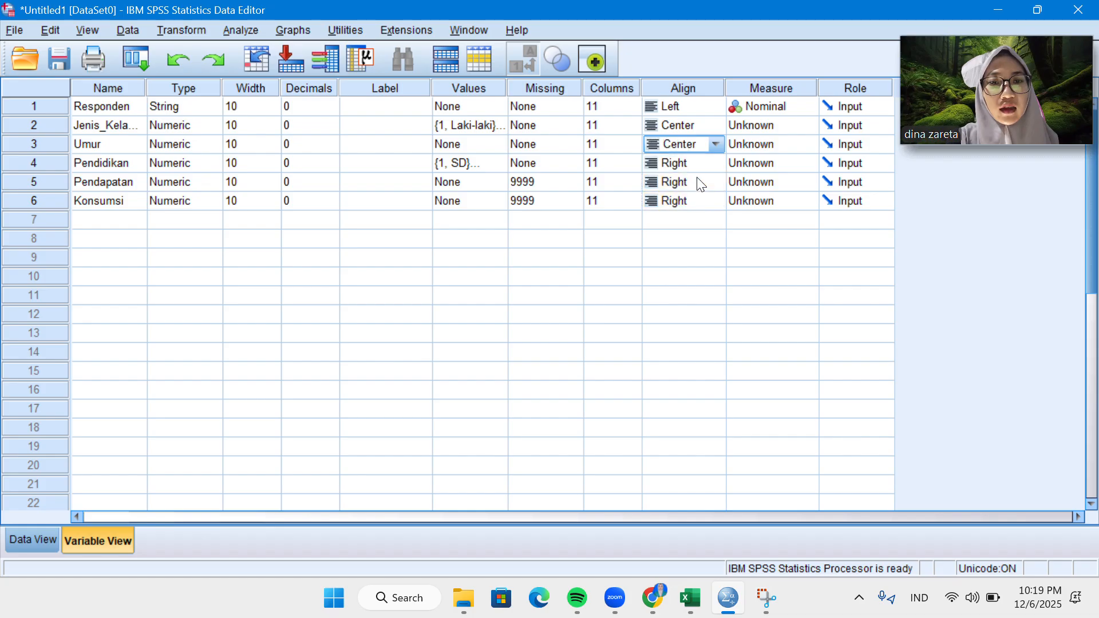
Set the alignment of the Pendidikan and Pendapatan variables to Center.
click(703, 166)
click(711, 165)
click(706, 215)
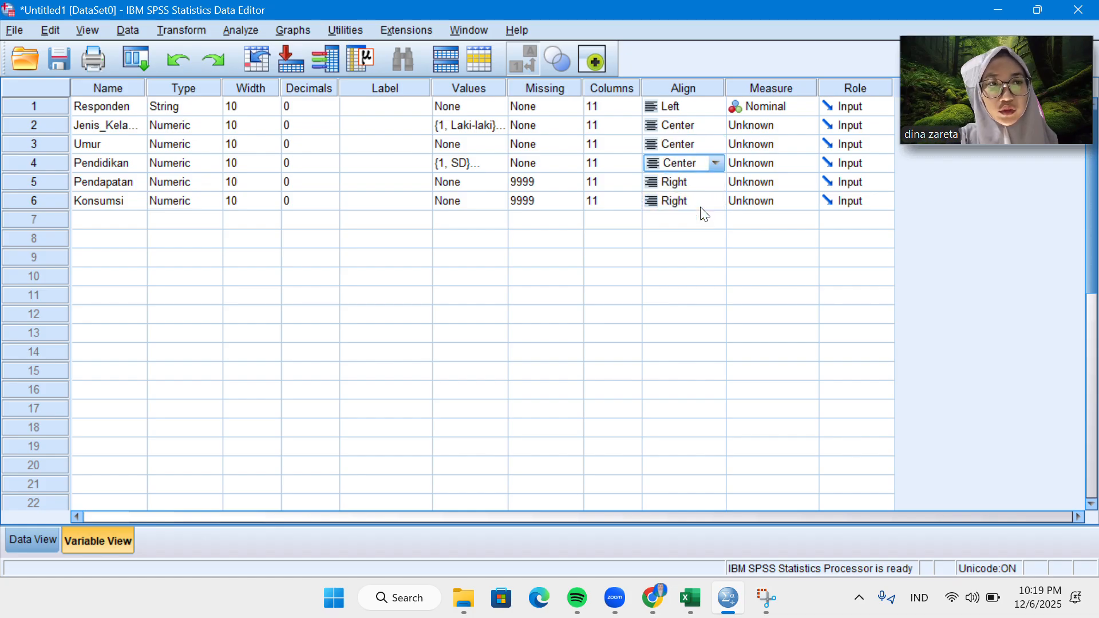
click(719, 182)
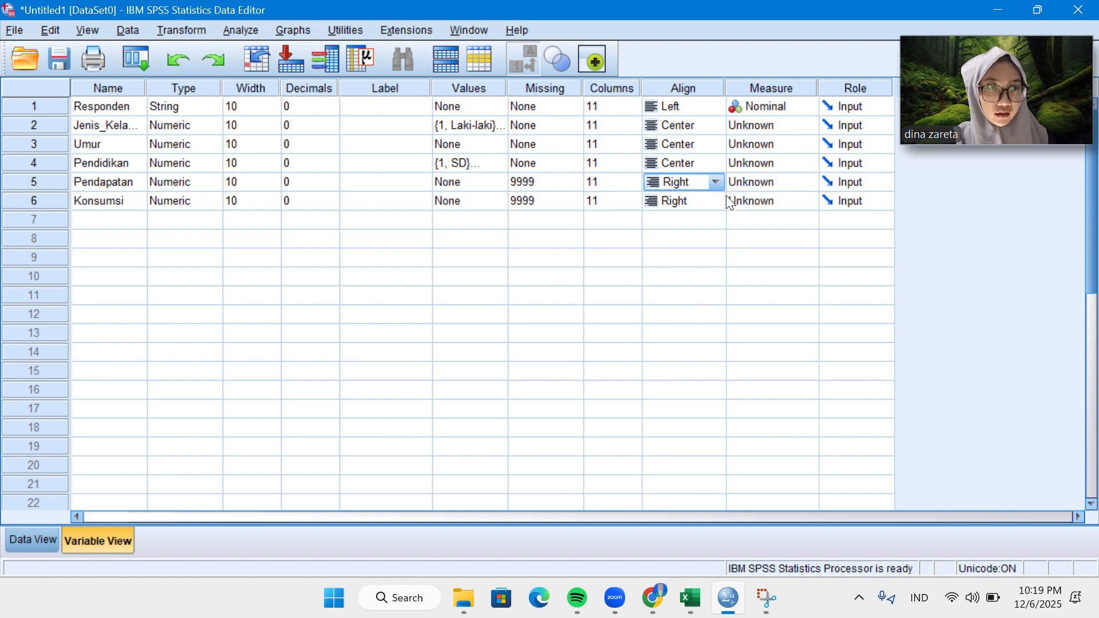
click(716, 182)
click(689, 230)
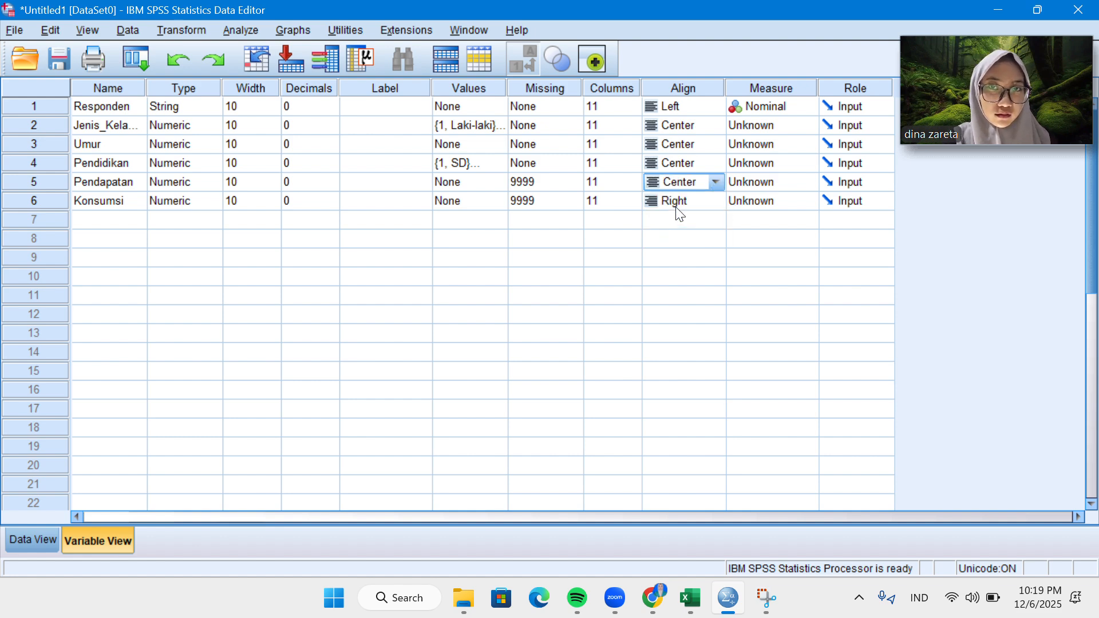
Set the alignment of the Konsumsi variable to Center.
click(679, 199)
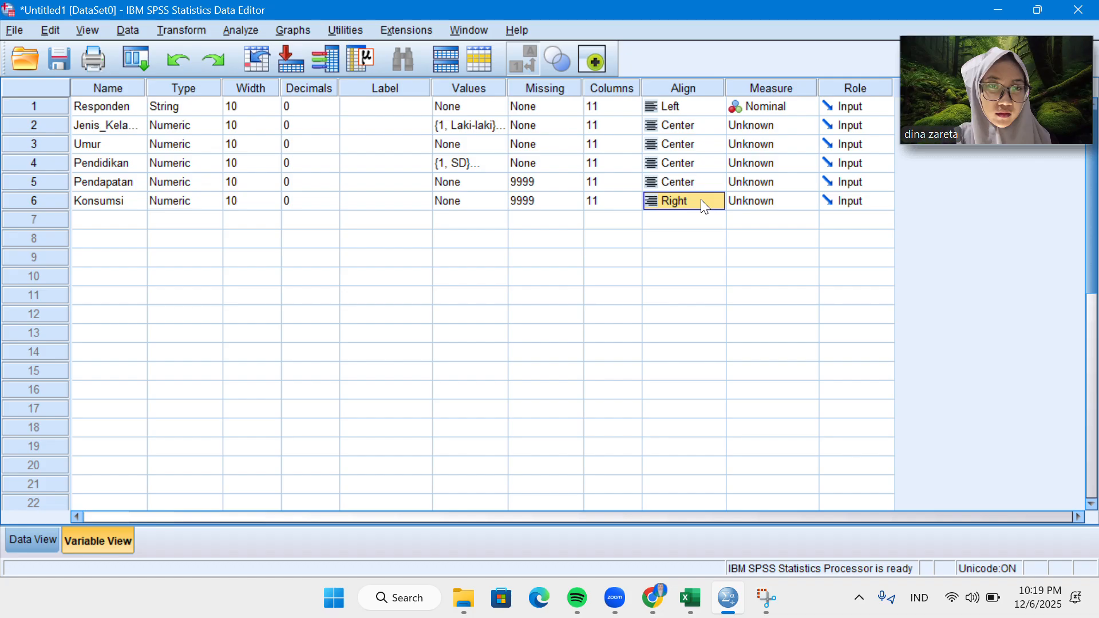
click(715, 200)
click(715, 197)
click(715, 197)
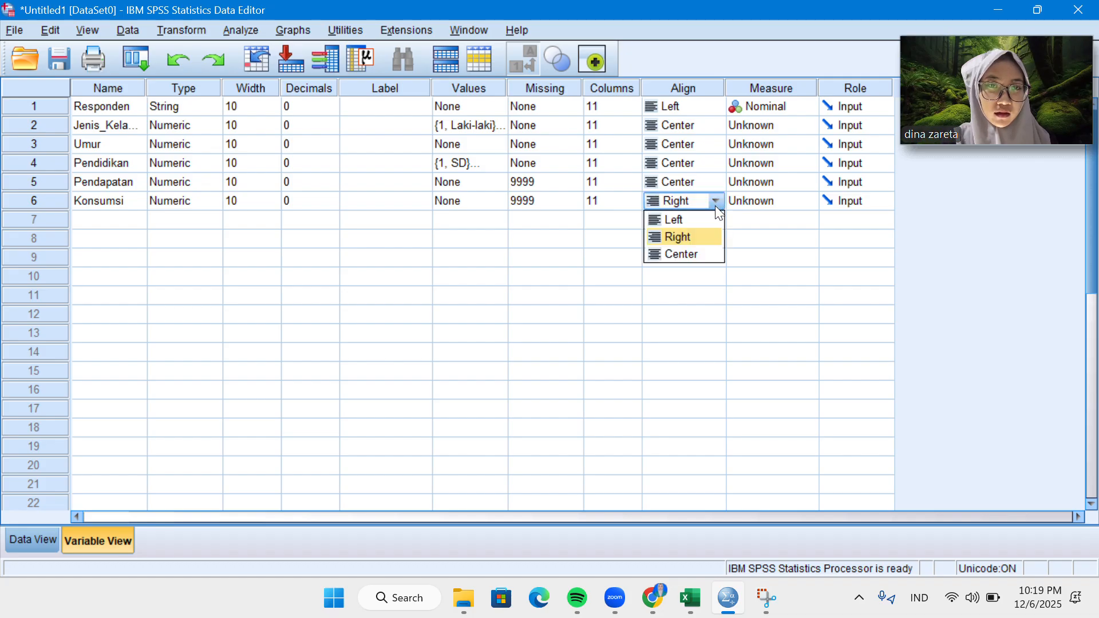
click(703, 253)
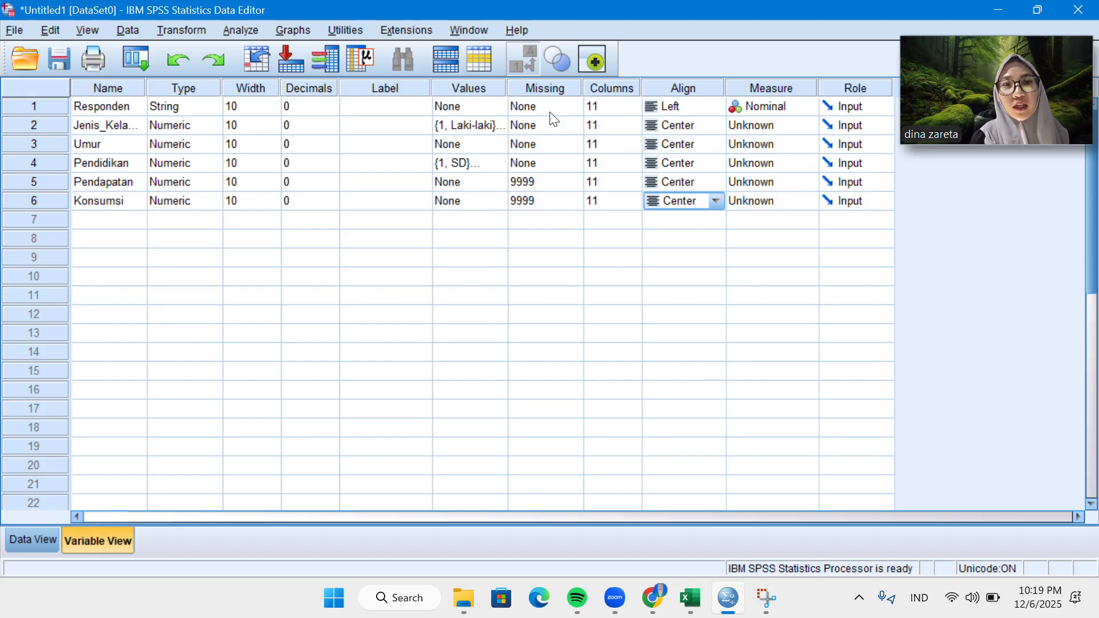
Set the measurement level of the Responden variable to Nominal.
click(773, 109)
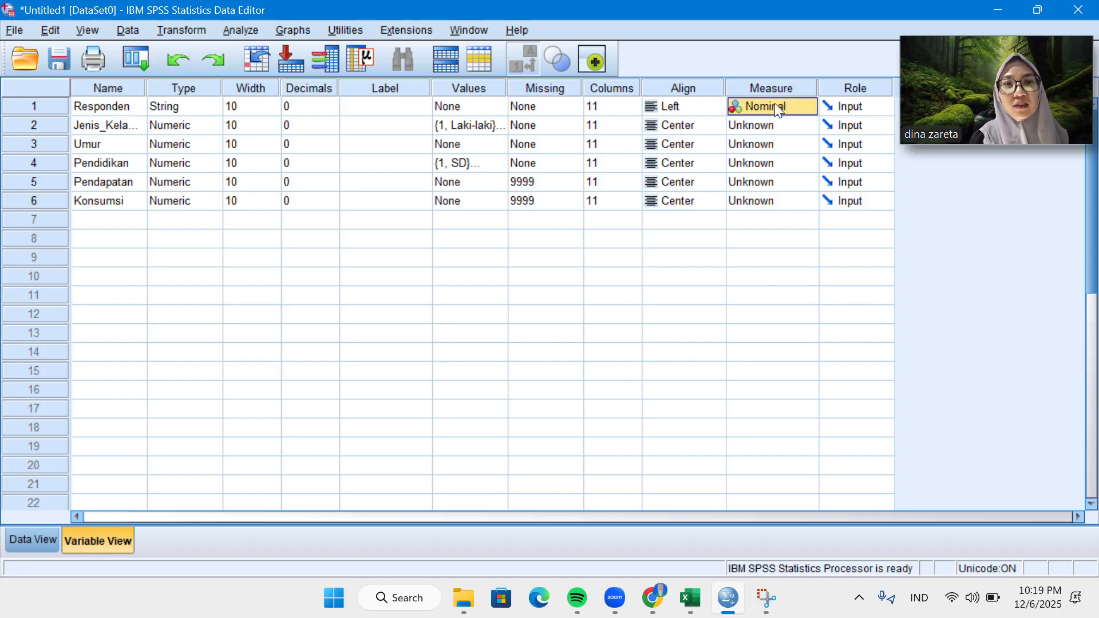
click(776, 107)
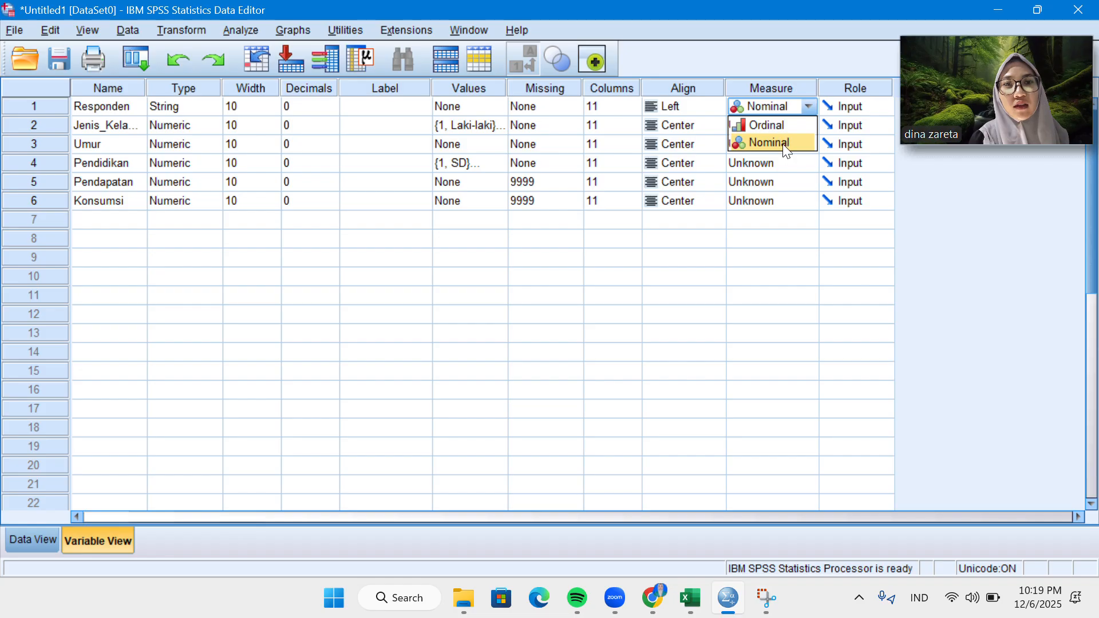
click(781, 143)
Set the measurement level of the Jenis_Kelamin variable to Nominal.
click(789, 124)
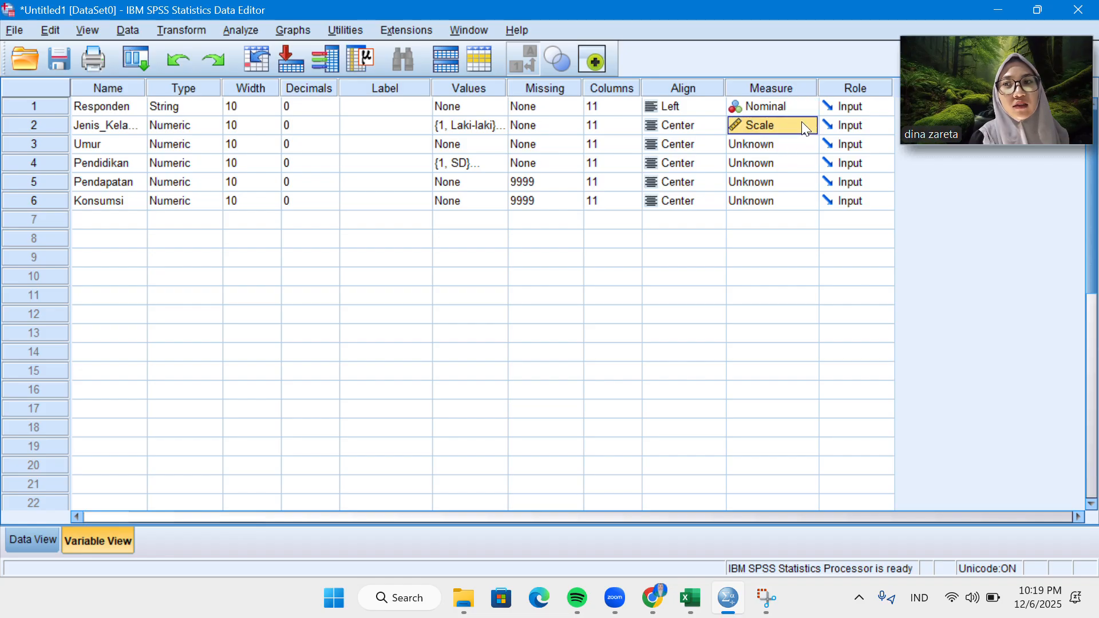
click(804, 128)
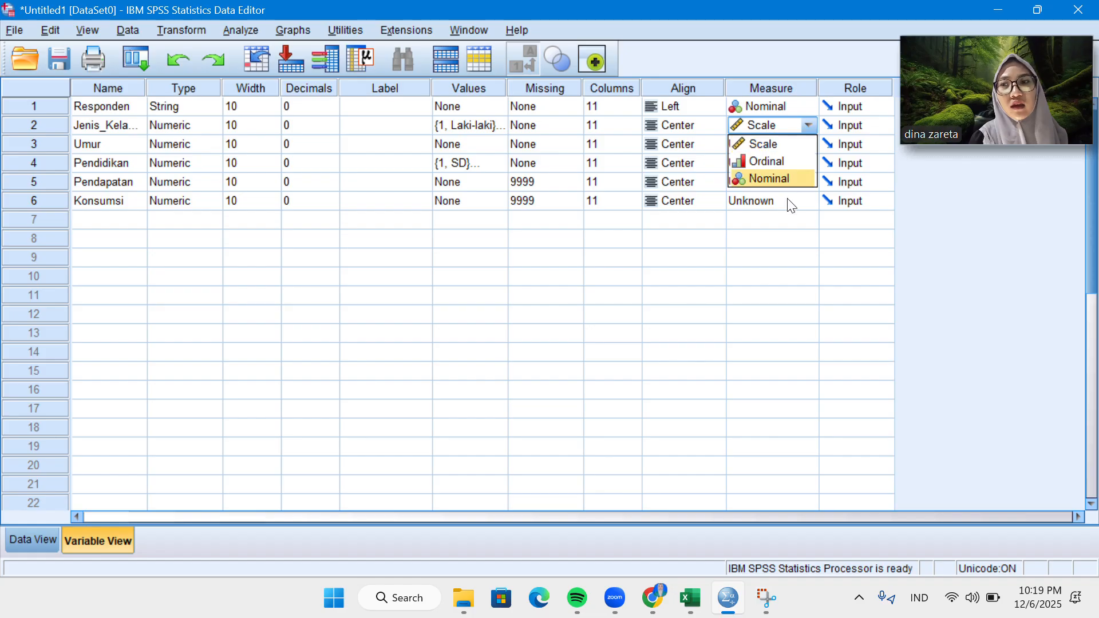
click(790, 201)
click(778, 127)
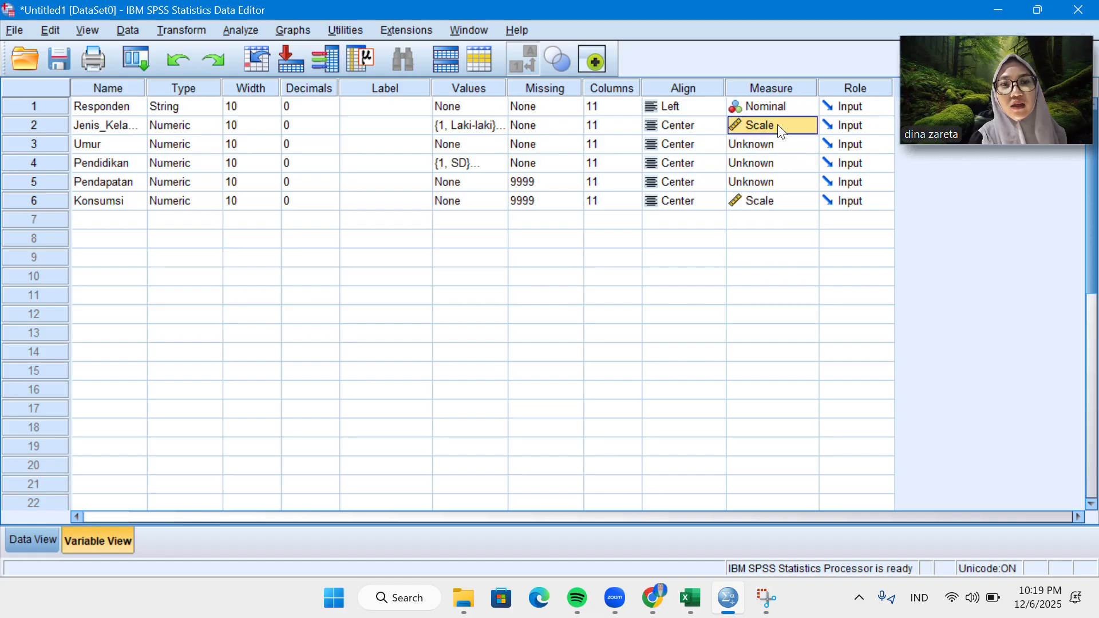
click(455, 29)
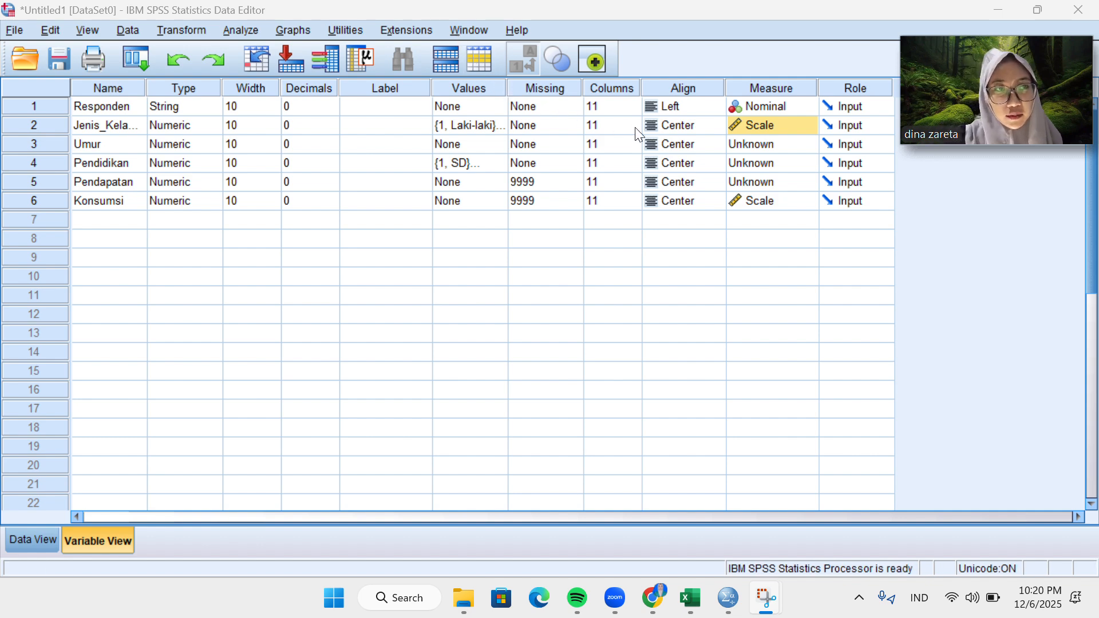
click(781, 125)
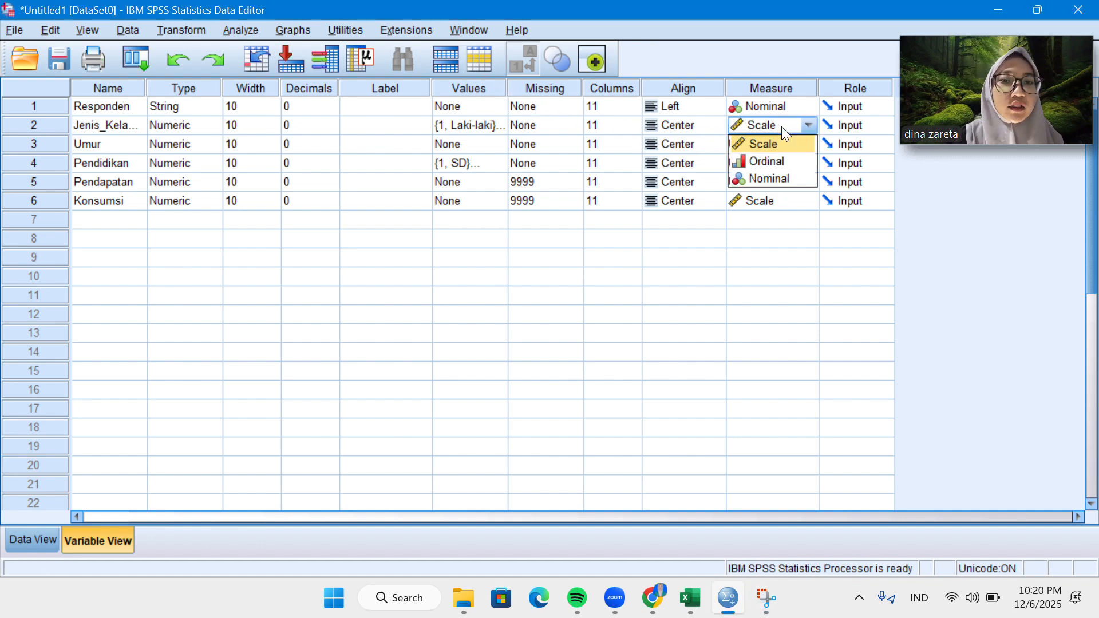
click(781, 175)
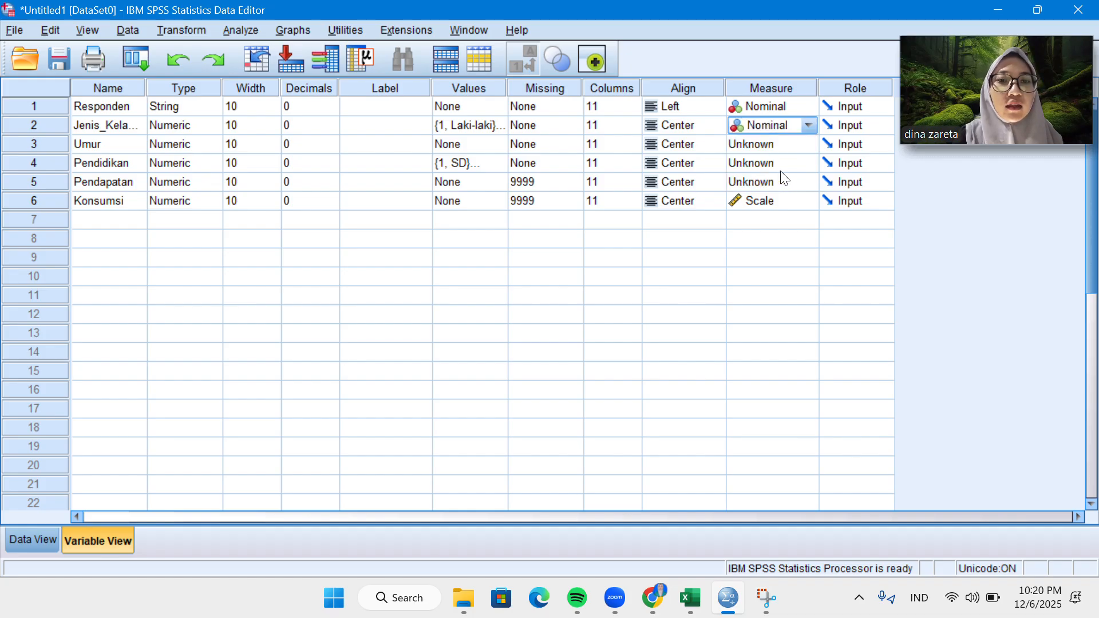
Set the measurement level of Umur to Scale and of Pendidikan to Ordinal.
click(785, 147)
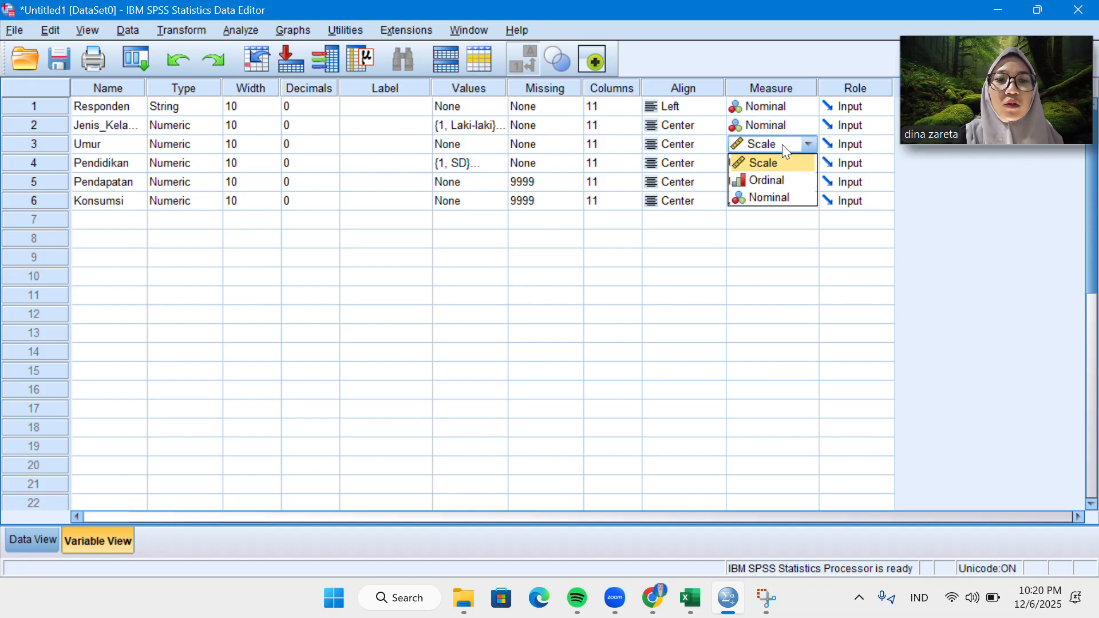
click(778, 165)
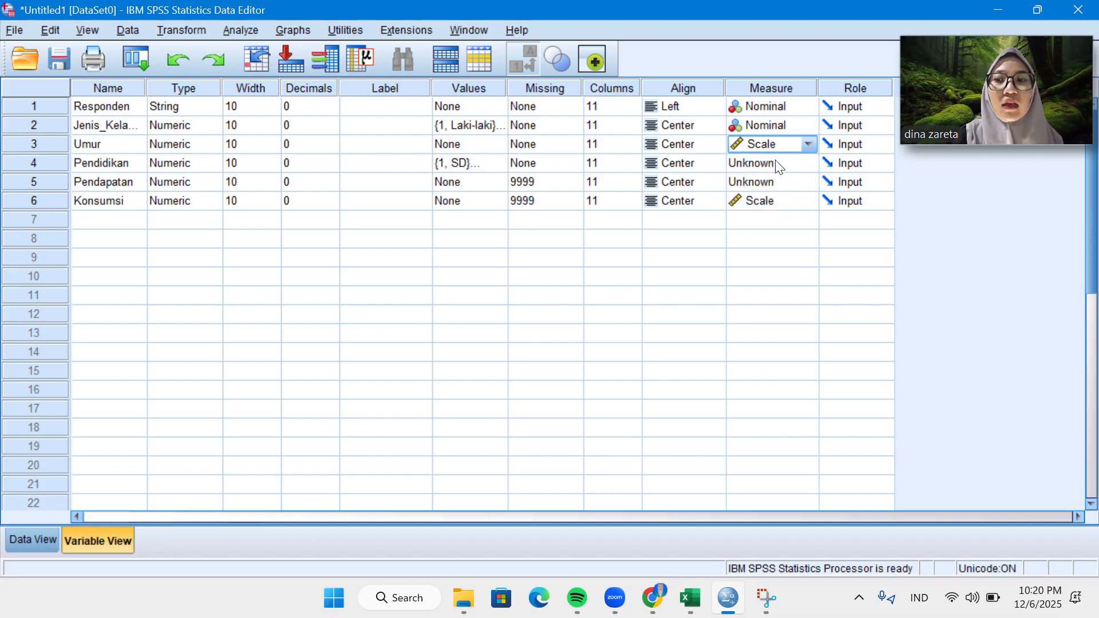
click(777, 163)
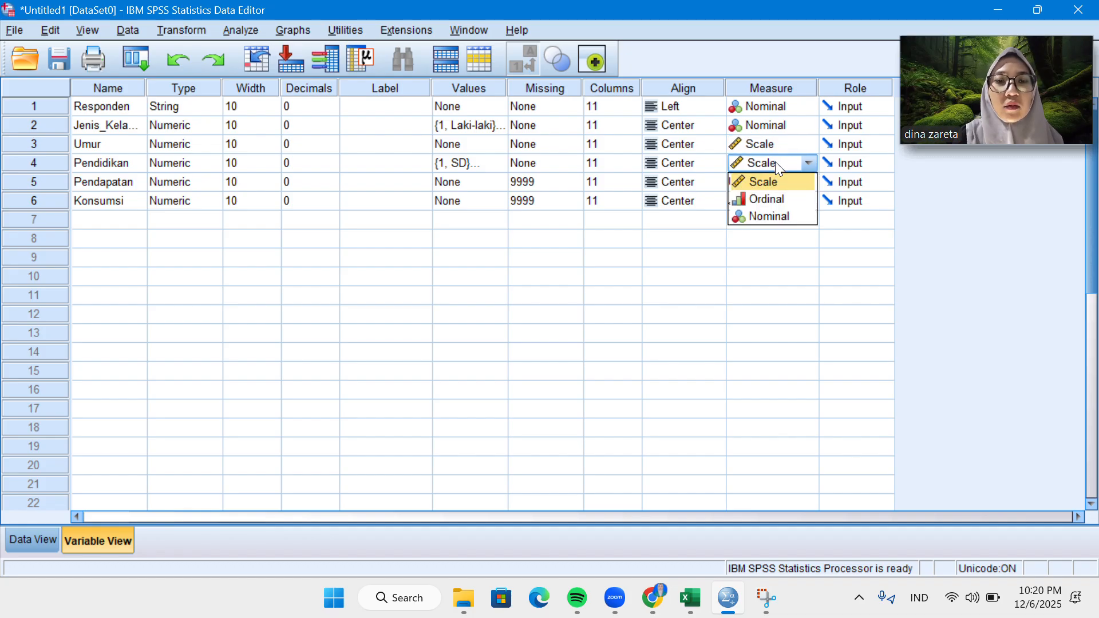
click(781, 200)
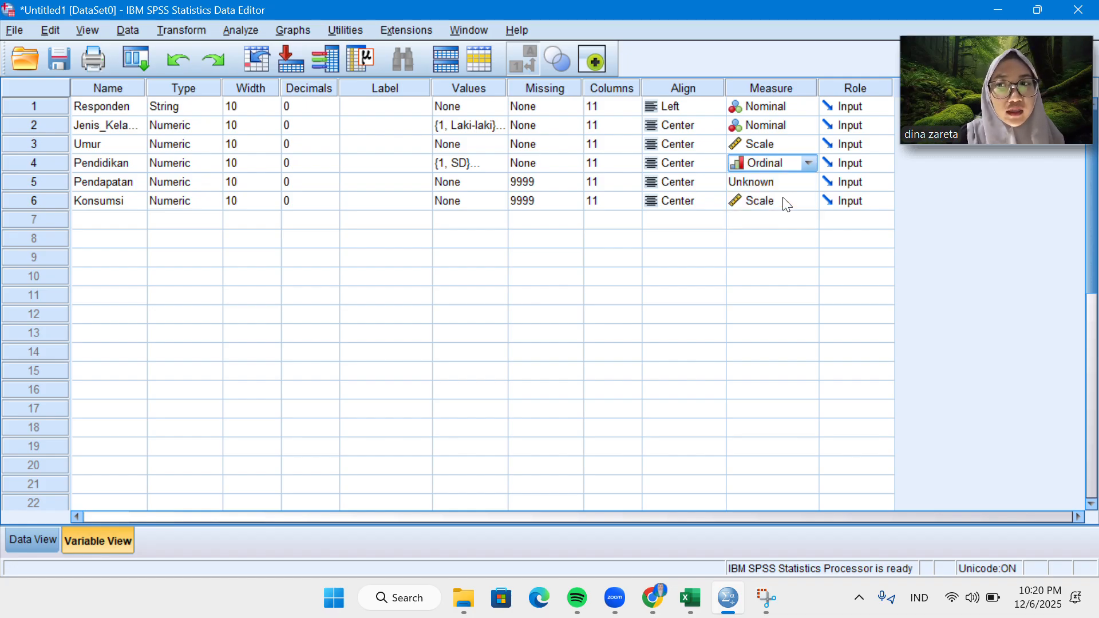
Set the measurement level of the Pendapatan and Konsumsi variables to Scale.
click(780, 183)
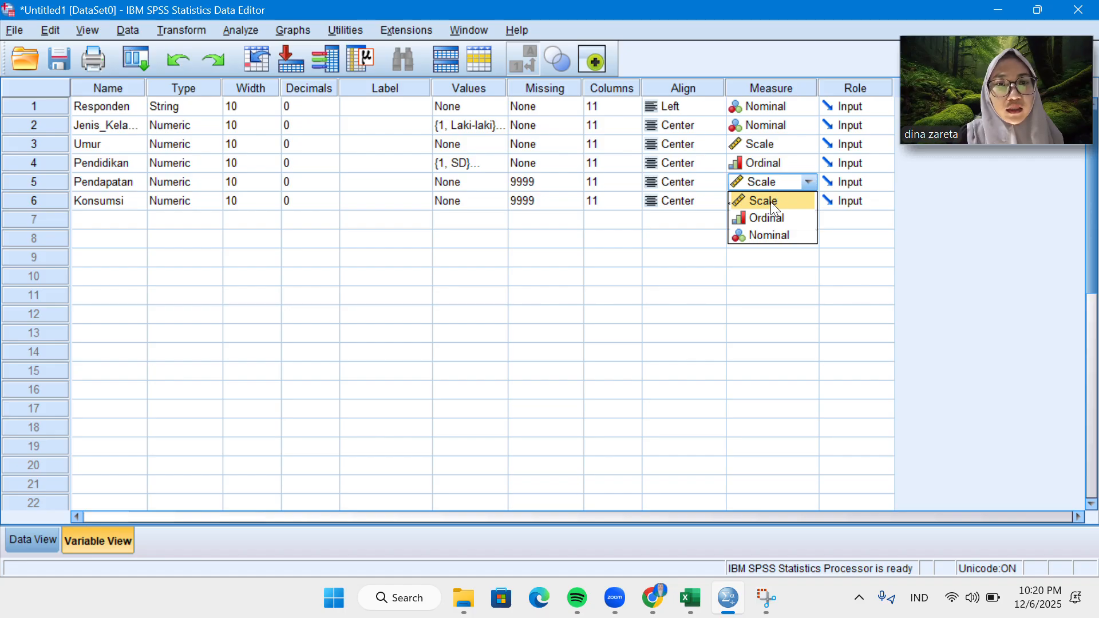
click(770, 201)
click(772, 205)
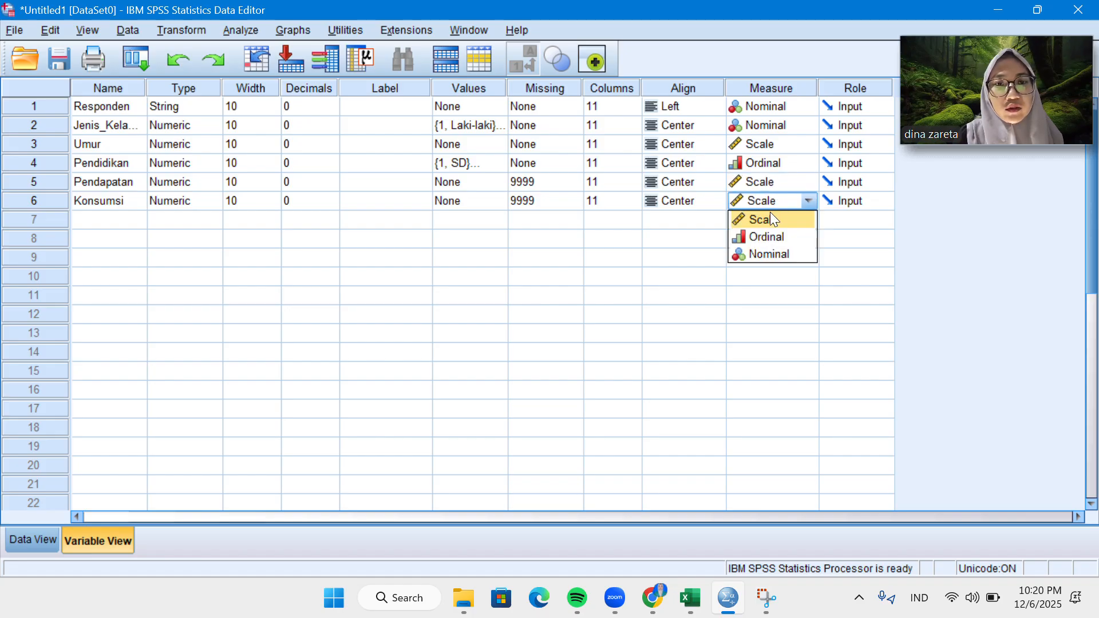
click(768, 220)
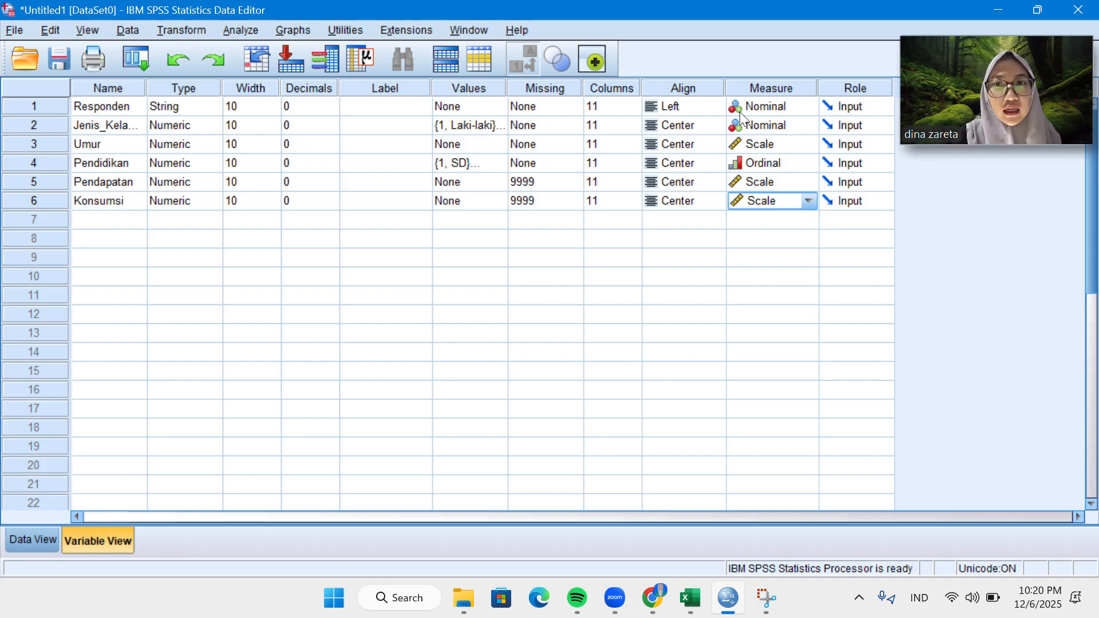
From the data sheet, start a Descriptives analysis with Umur, Pendapatan and Konsumsi as its variables.
click(23, 533)
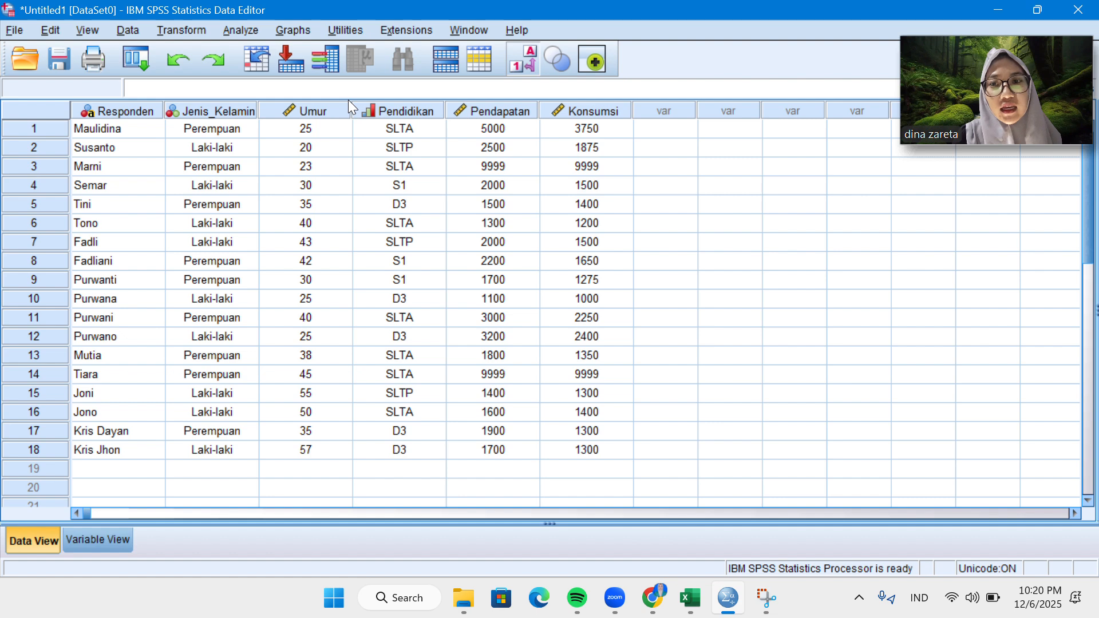
click(241, 29)
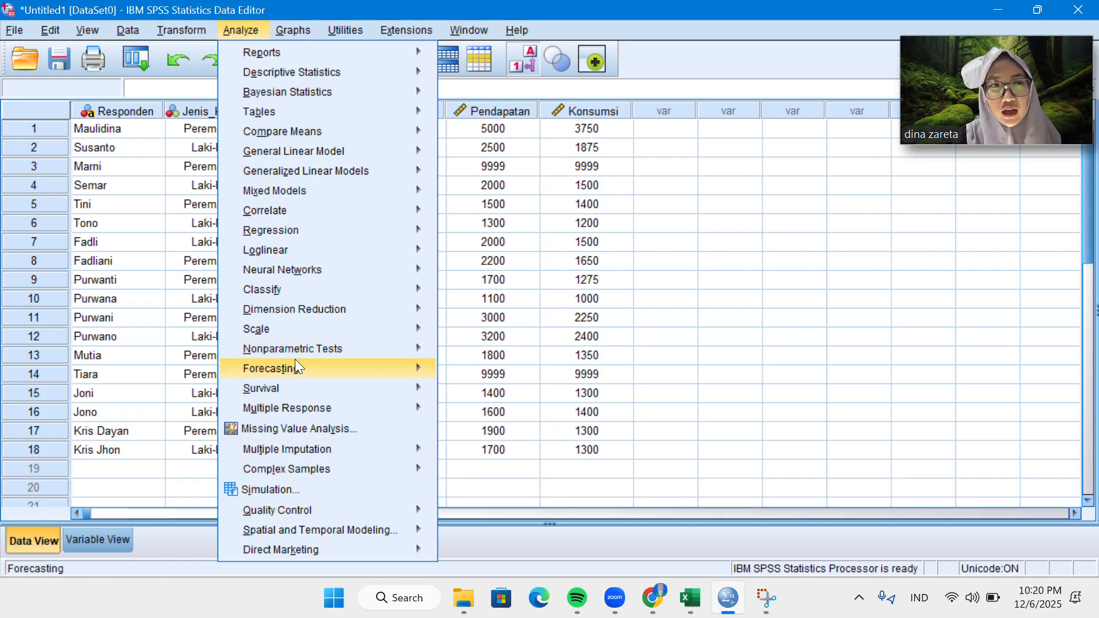
mouse_move(248, 83)
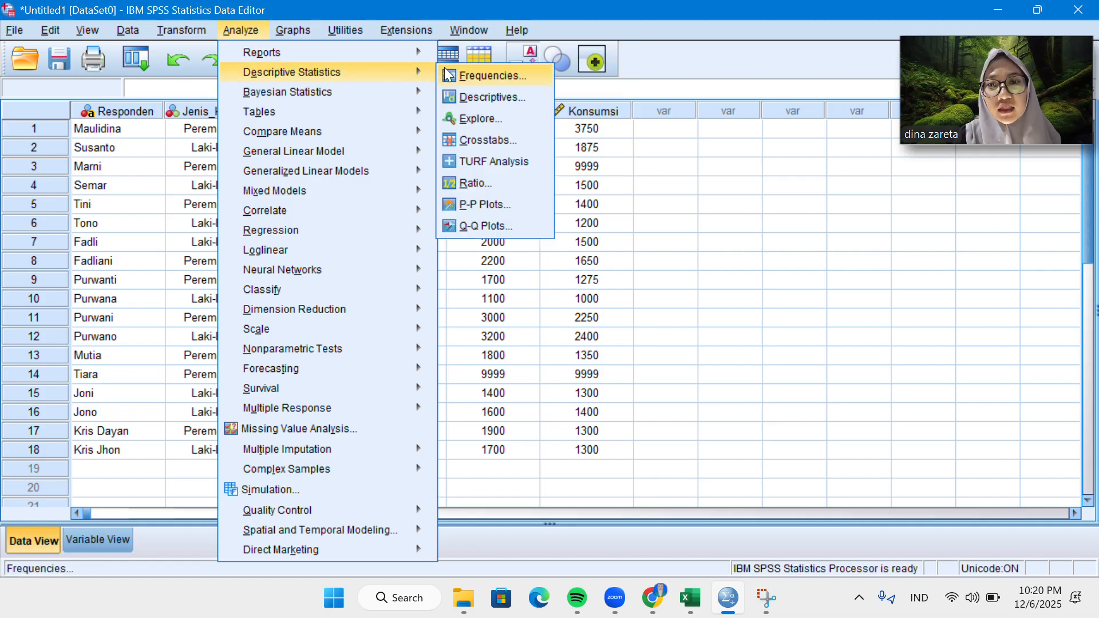
click(492, 96)
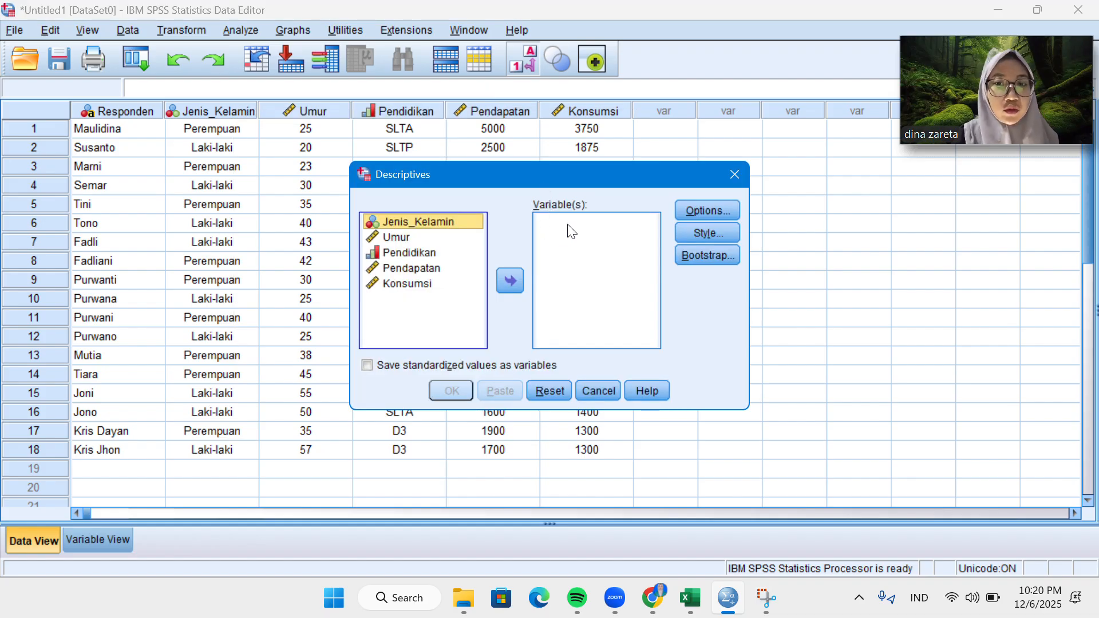
click(468, 237)
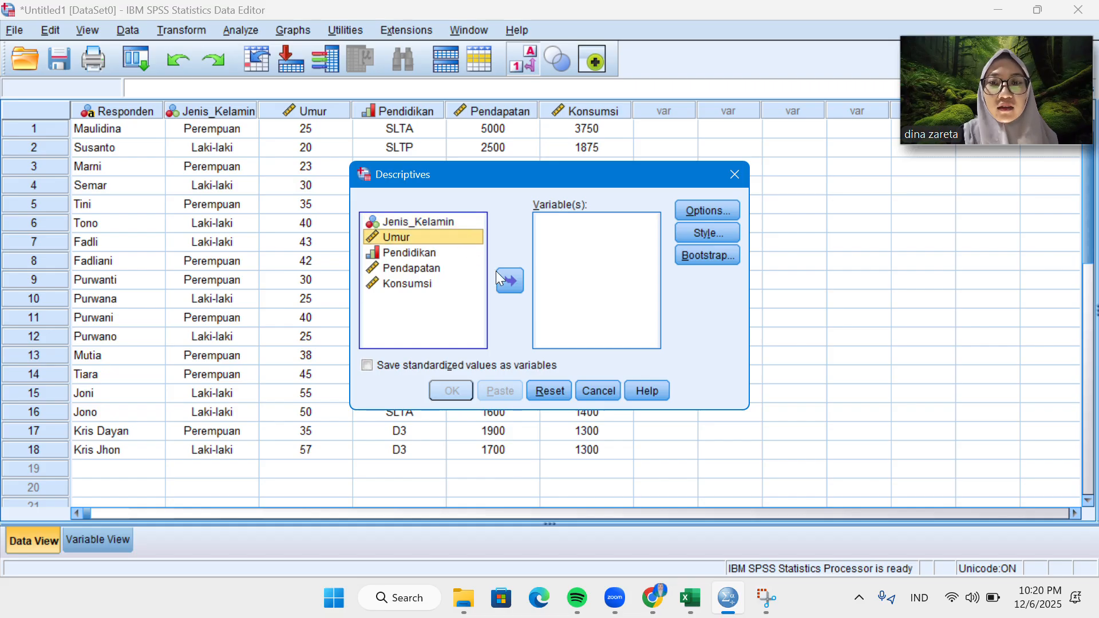
click(503, 275)
click(453, 253)
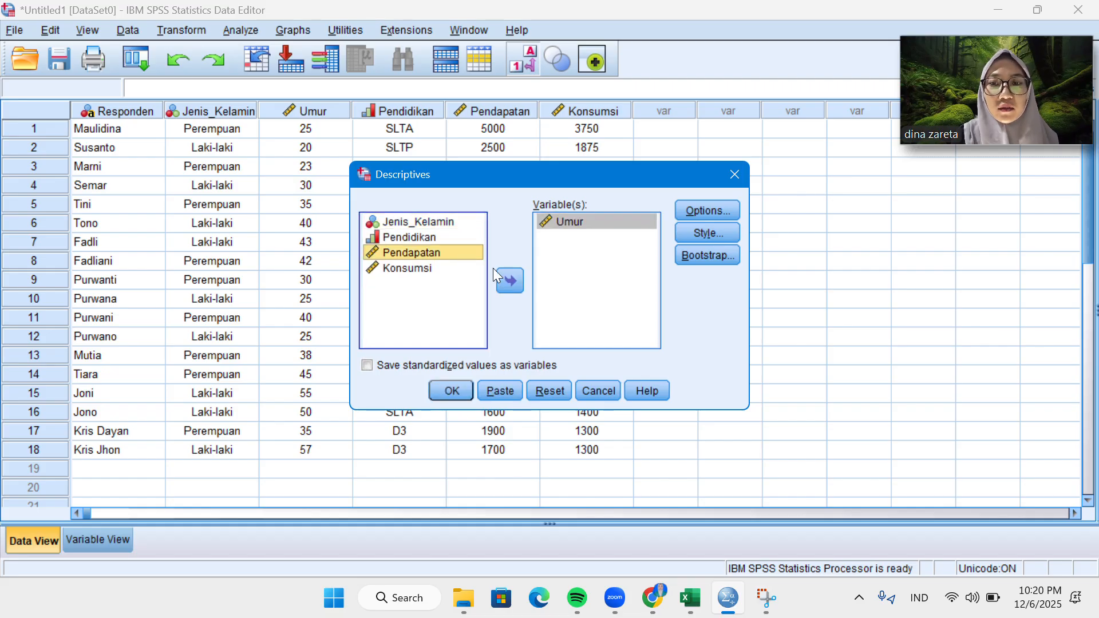
click(511, 278)
click(466, 255)
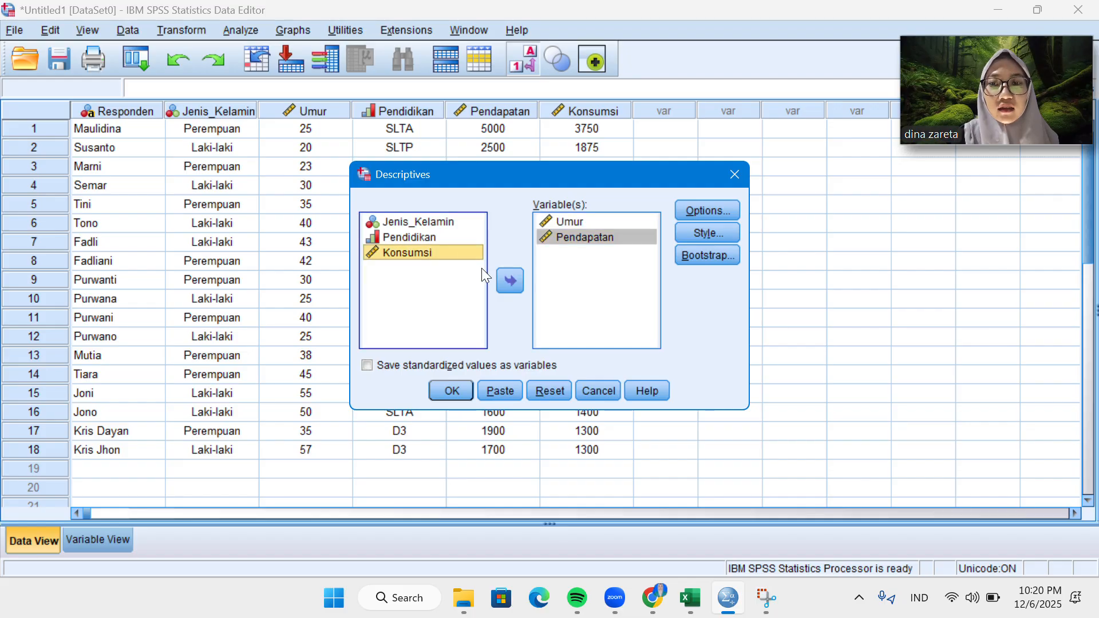
click(505, 280)
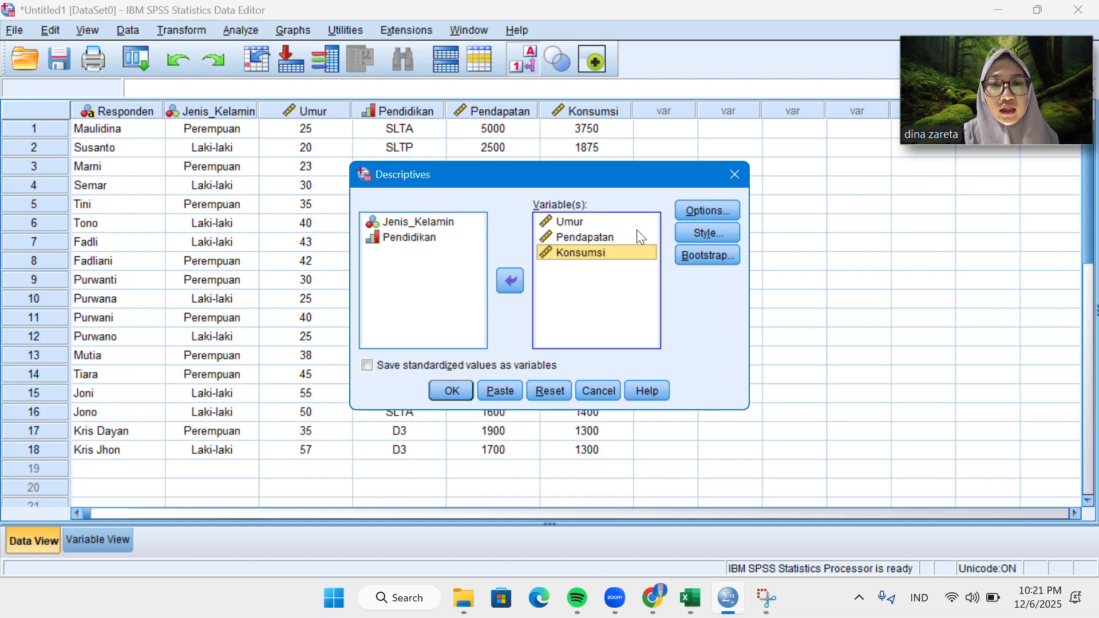
Add Sum, Variance, Range, S.E. mean, Kurtosis and Skewness to the requested statistics and run the Descriptives analysis.
click(706, 210)
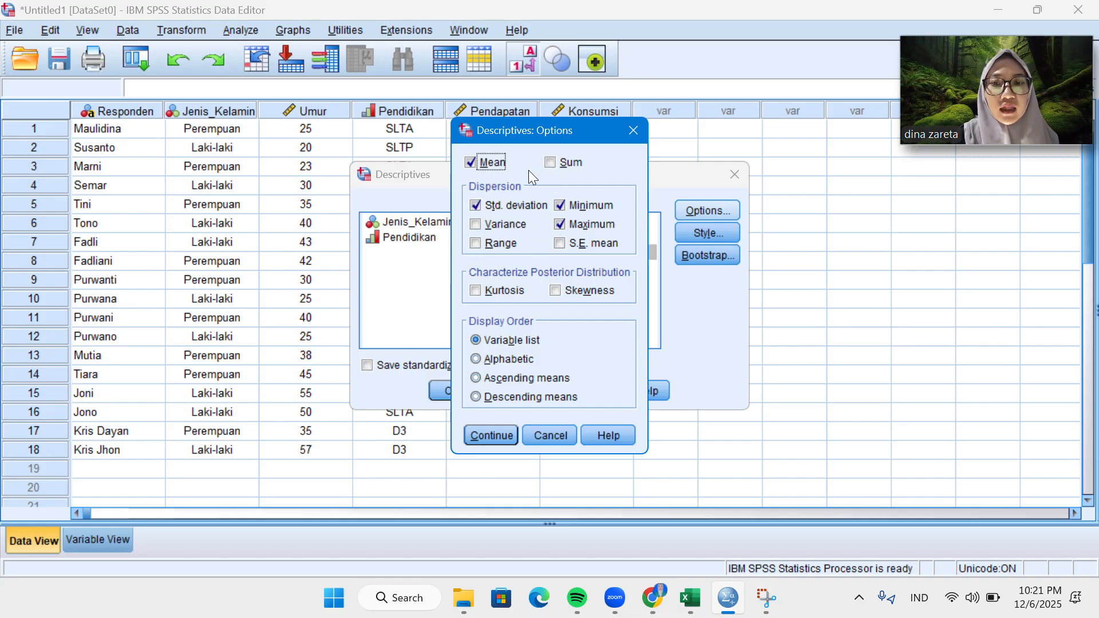
click(551, 163)
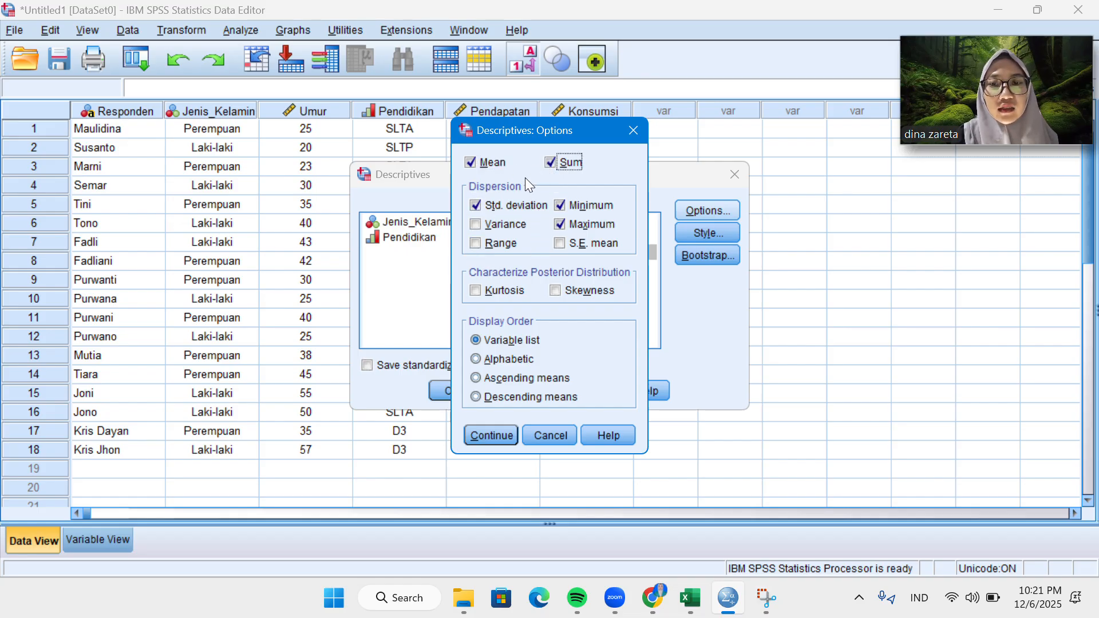
click(474, 225)
click(509, 246)
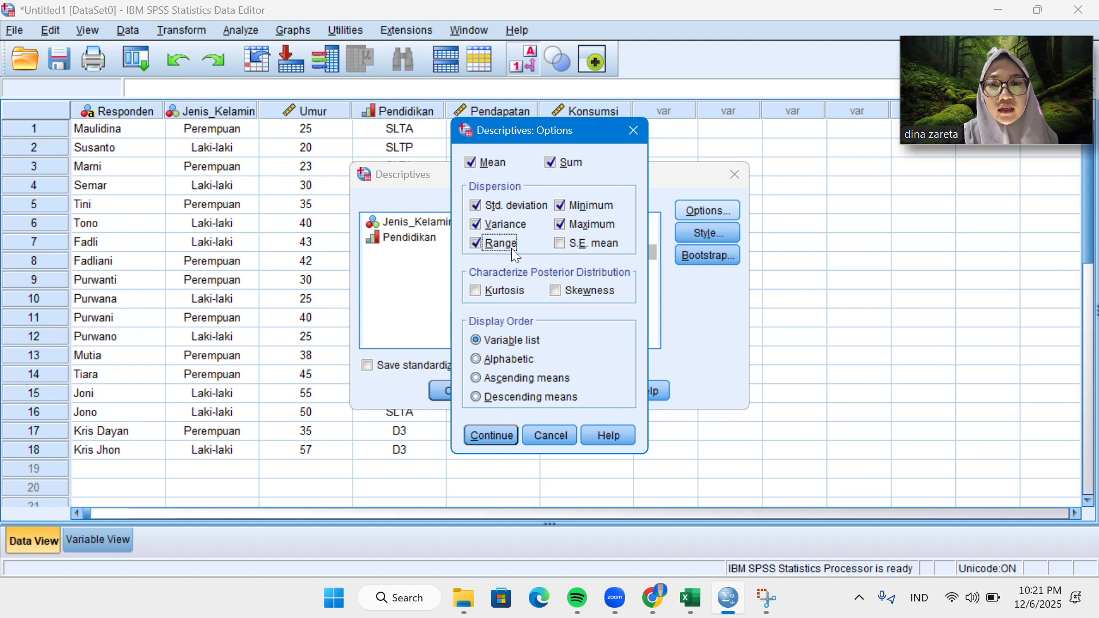
click(560, 244)
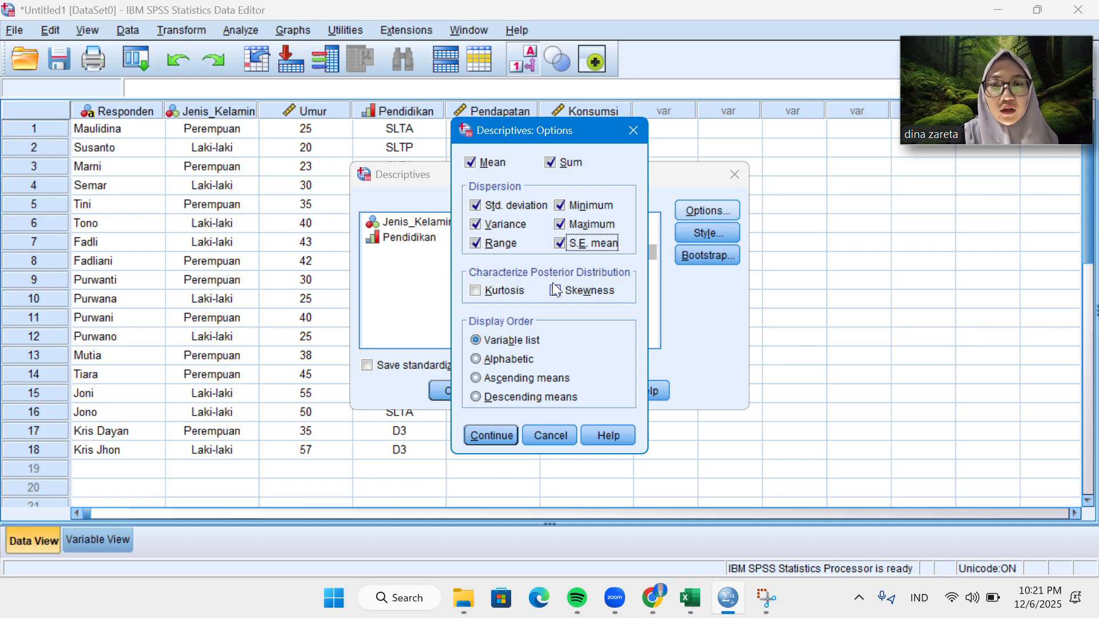
click(477, 291)
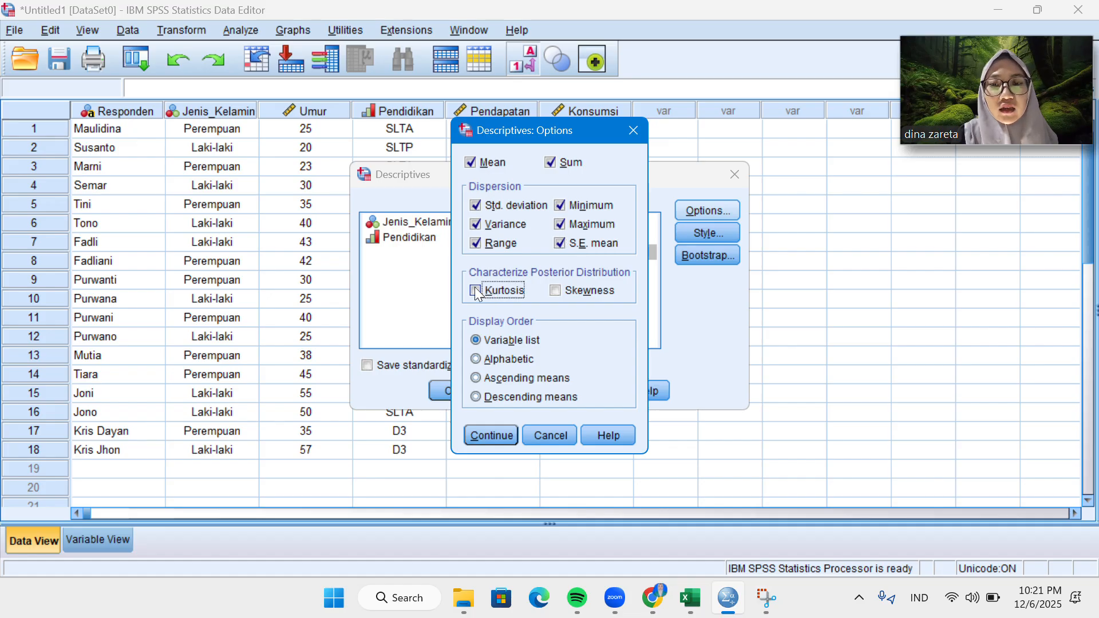
click(556, 291)
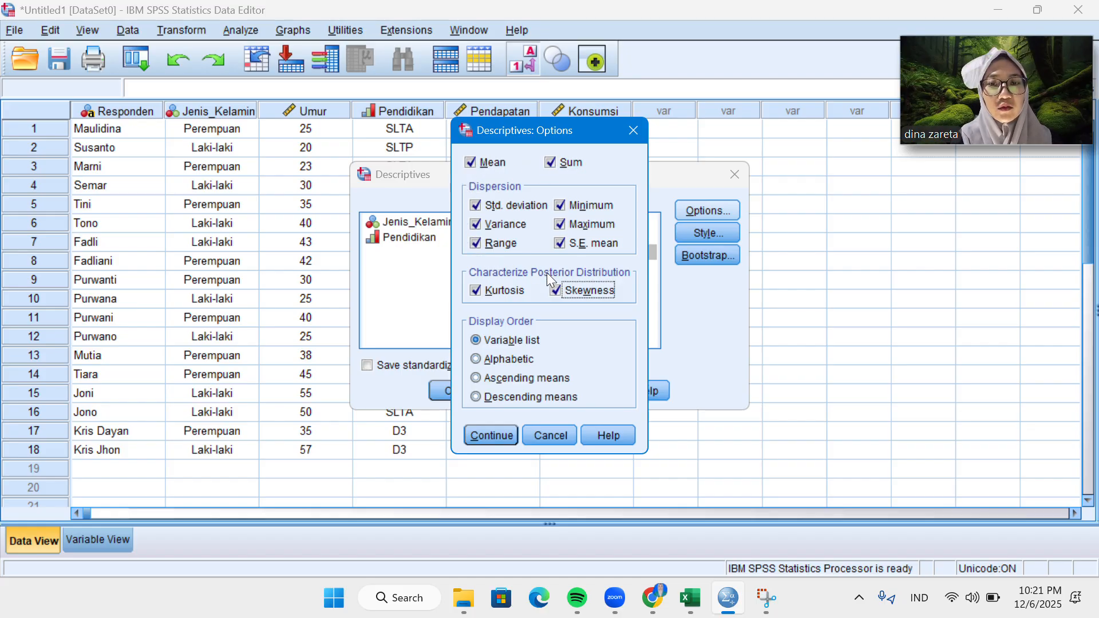
click(490, 434)
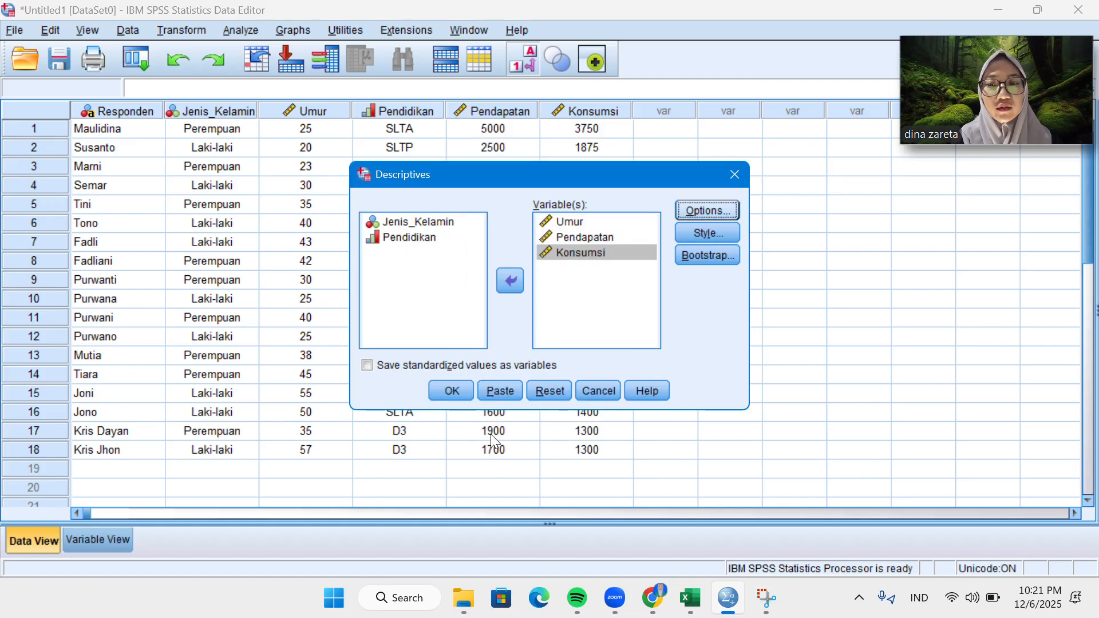
click(452, 390)
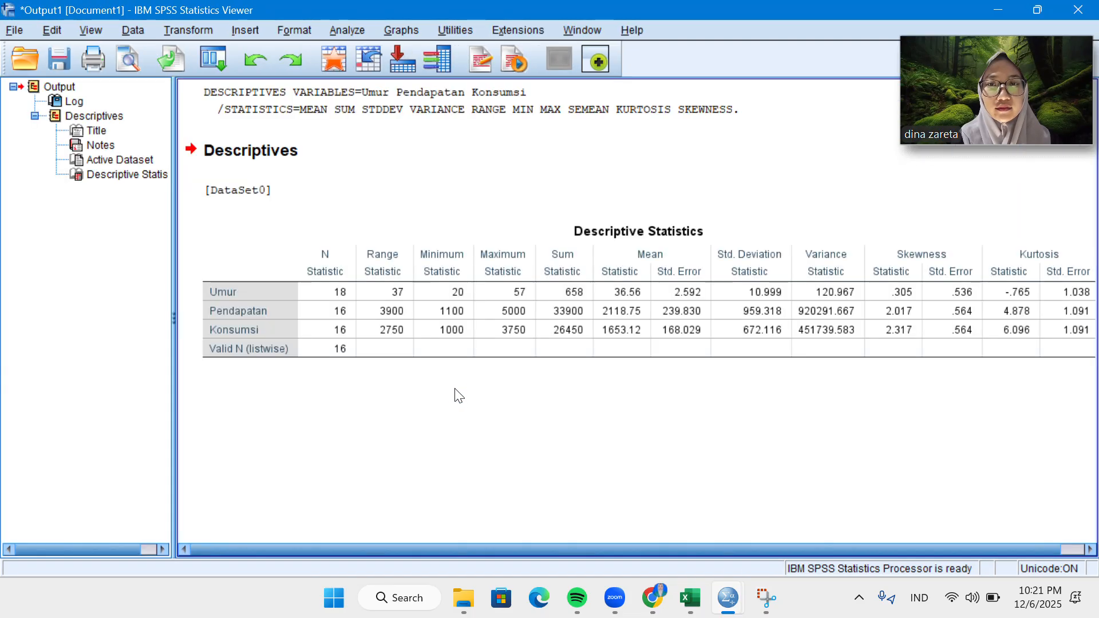
Examine the full width of the Descriptive Statistics table for Umur, Pendapatan and Konsumsi in the output.
click(732, 343)
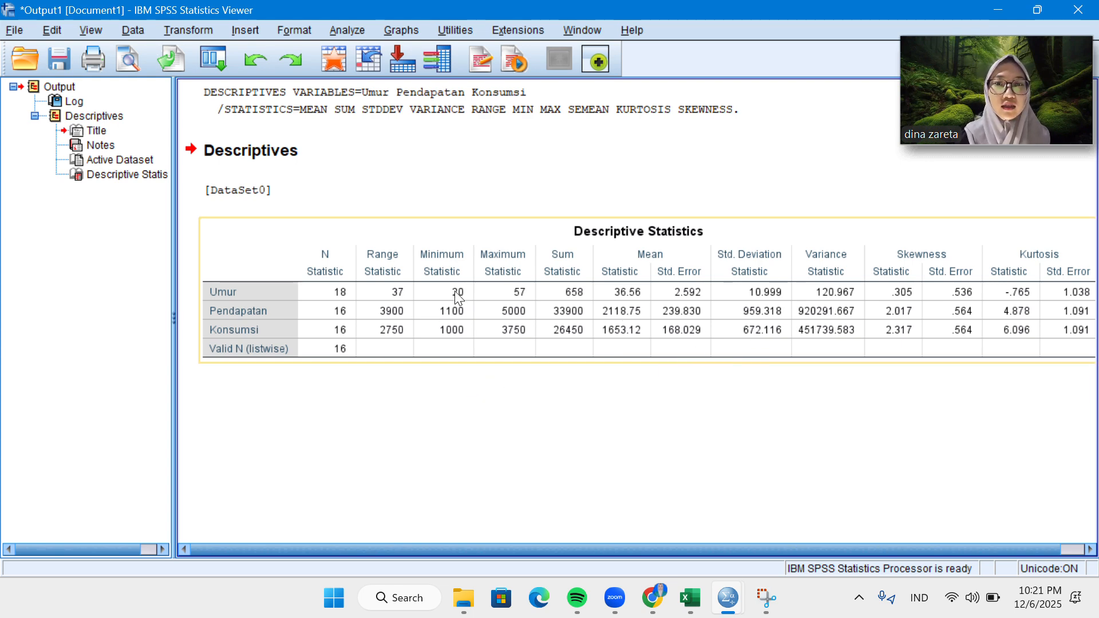
scroll(710, 357, right, 1)
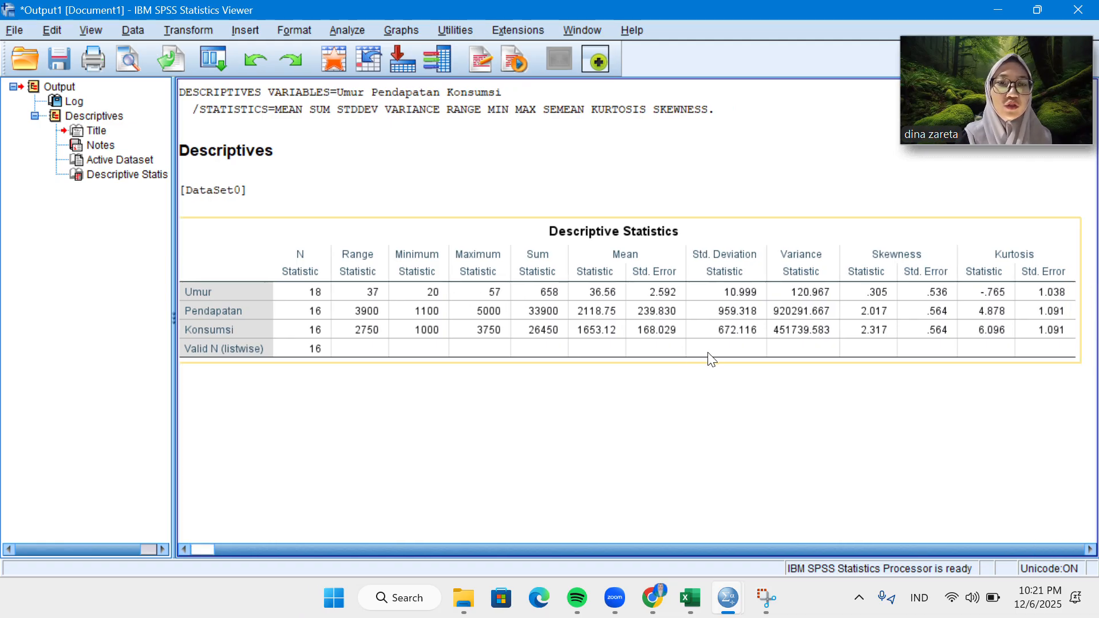
scroll(711, 358, left, 1)
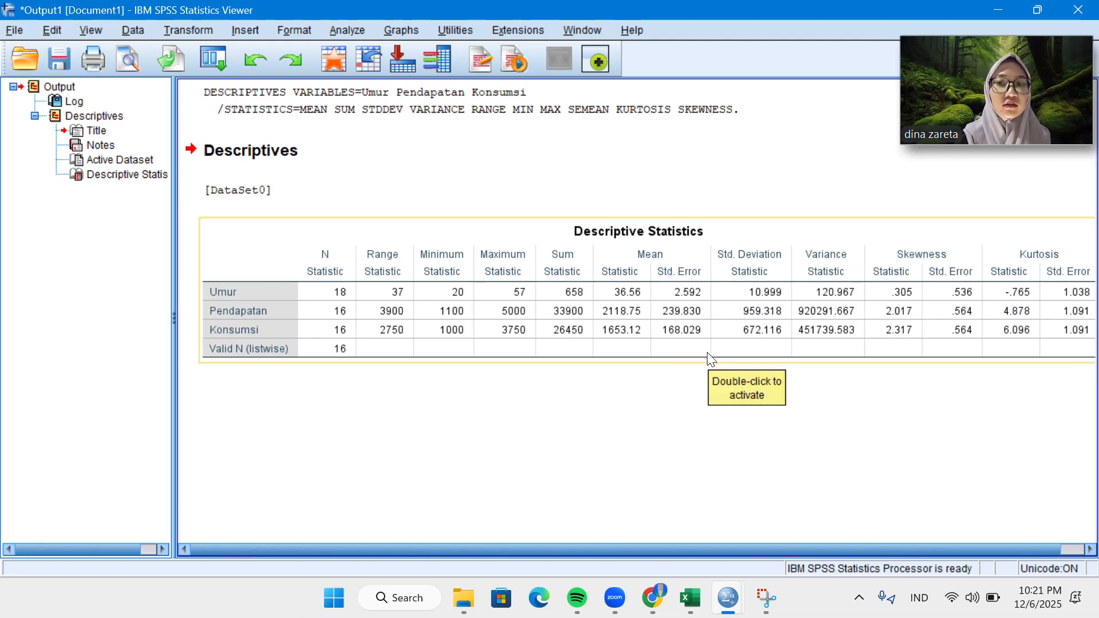
click(761, 438)
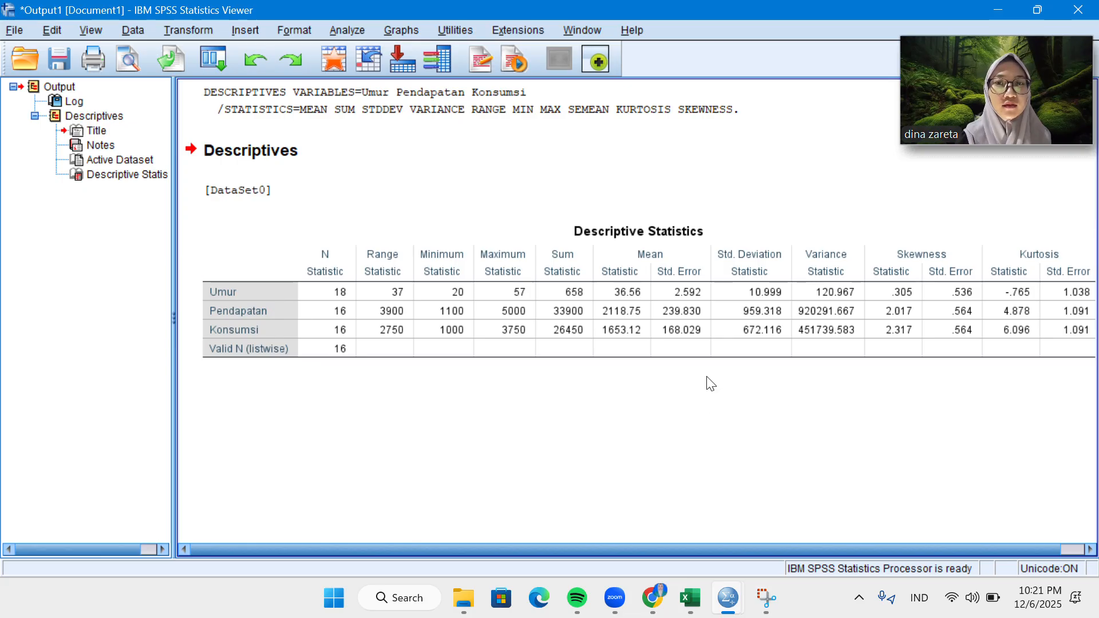